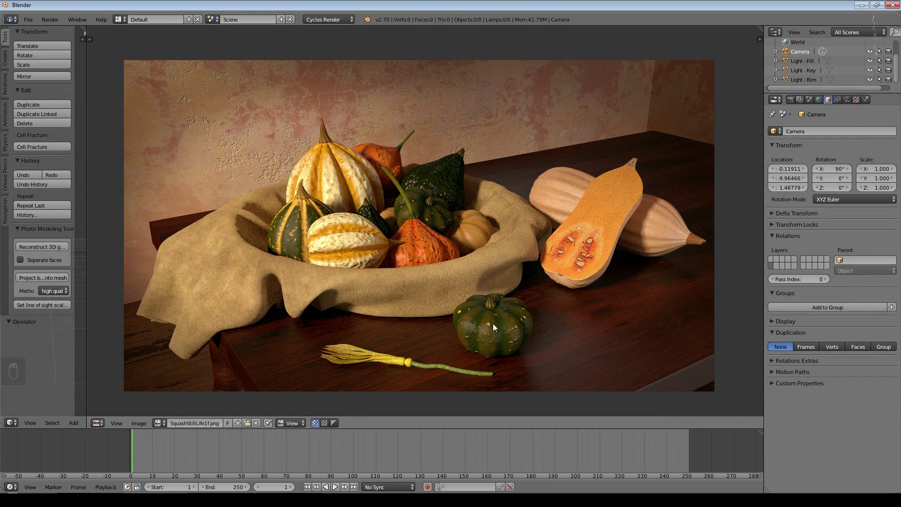
# Step: Examine the finished squash still-life render up close, including the gourds in the bowl and the cut squash on the table
pyautogui.scroll(5, 401, 220)
pyautogui.moveTo(389, 232); pyautogui.dragTo(295, 197, button='middle')
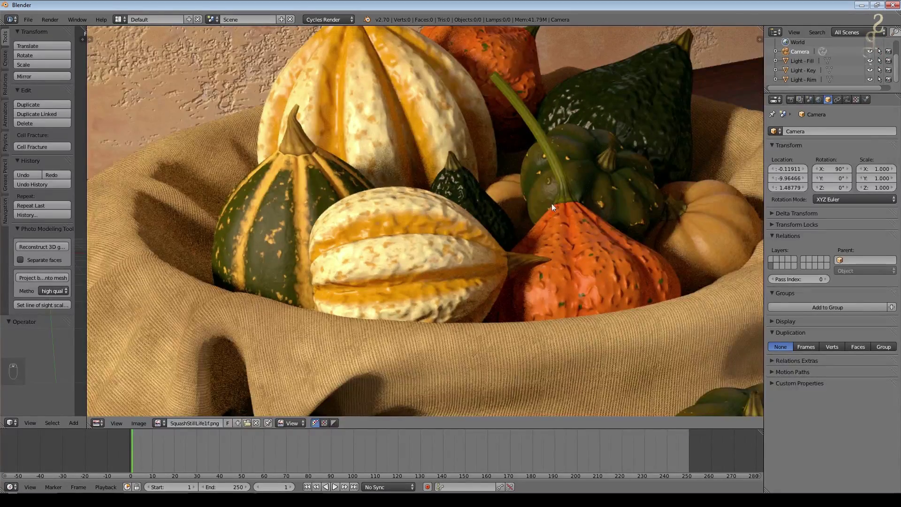
pyautogui.scroll(-2, 464, 79)
pyautogui.moveTo(379, 92); pyautogui.dragTo(402, 123, button='middle')
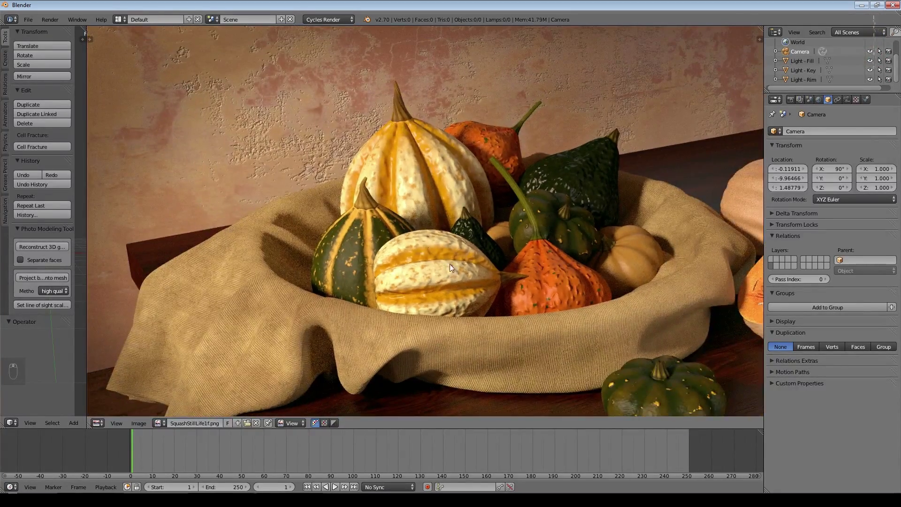
pyautogui.moveTo(502, 104); pyautogui.dragTo(456, 153, button='middle')
pyautogui.moveTo(542, 192); pyautogui.dragTo(460, 182, button='middle')
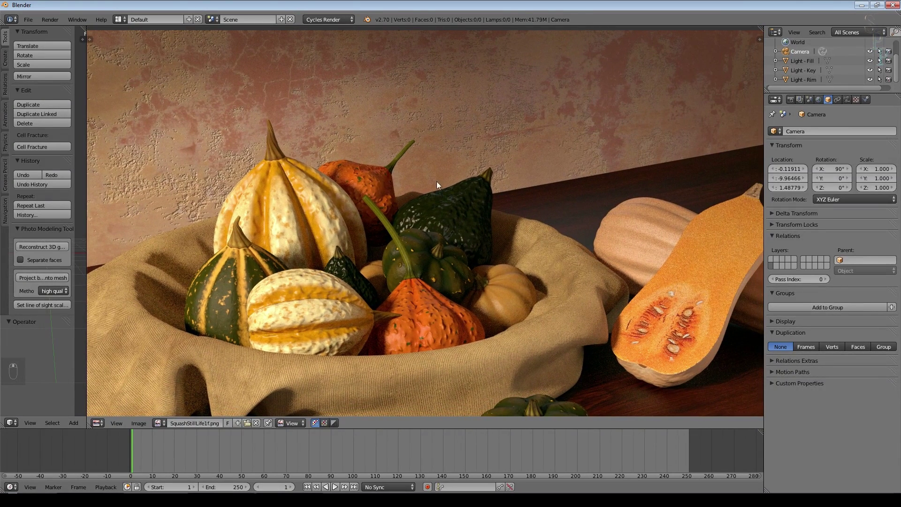
pyautogui.scroll(-3, 536, 205)
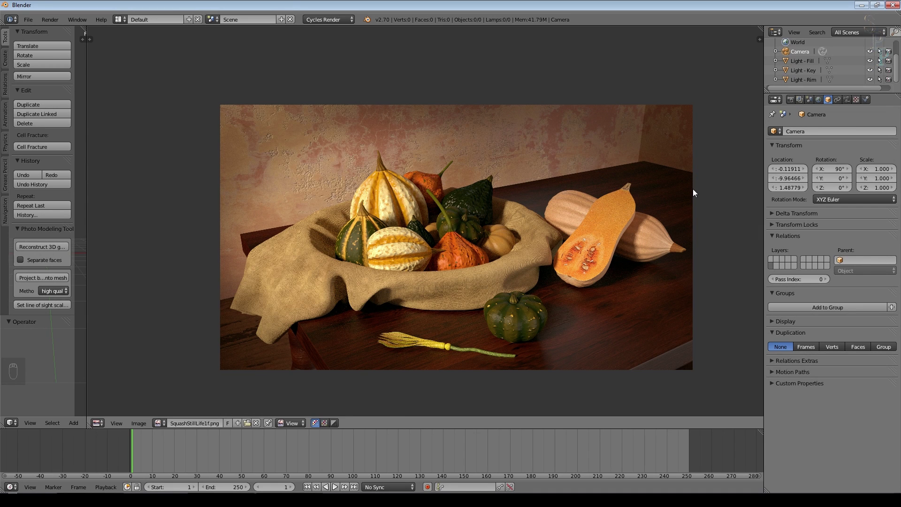
pyautogui.press('Escape')
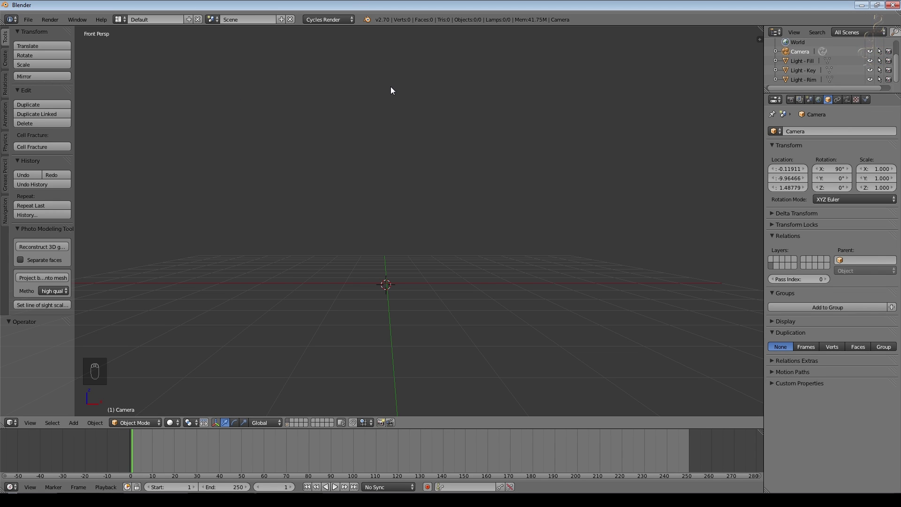
pyautogui.click(6, 59)
pyautogui.click(4, 82)
pyautogui.click(4, 118)
pyautogui.click(4, 141)
pyautogui.click(6, 173)
pyautogui.click(4, 211)
pyautogui.click(5, 38)
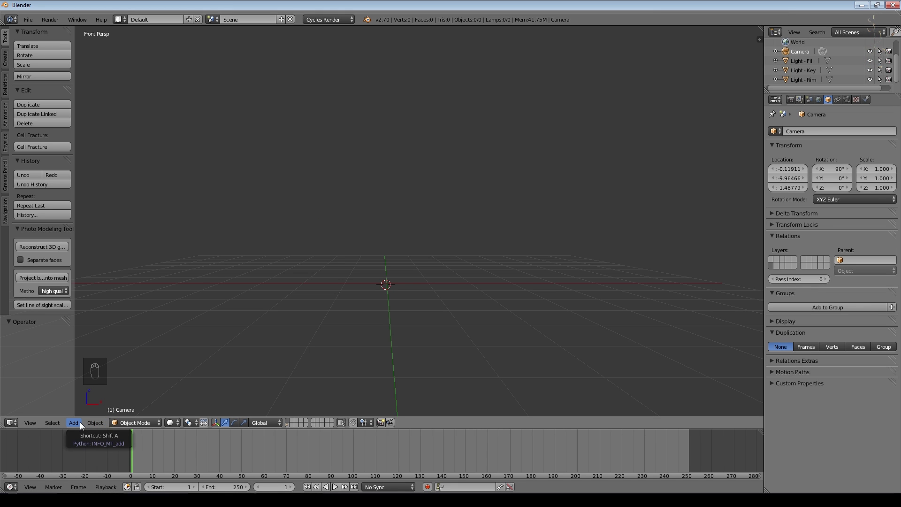
pyautogui.click(6, 60)
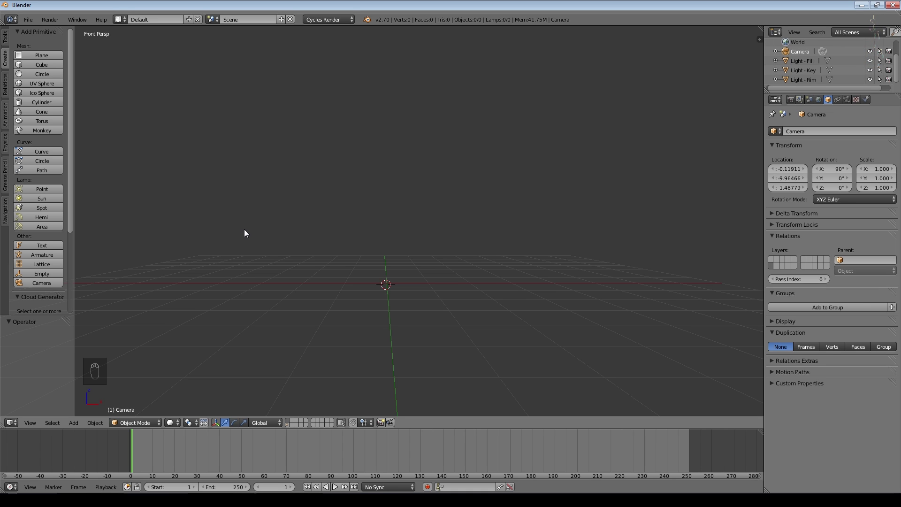
# Step: Add a UV sphere at the 3D cursor and raise it about 1.62 units along Z
pyautogui.click(73, 424)
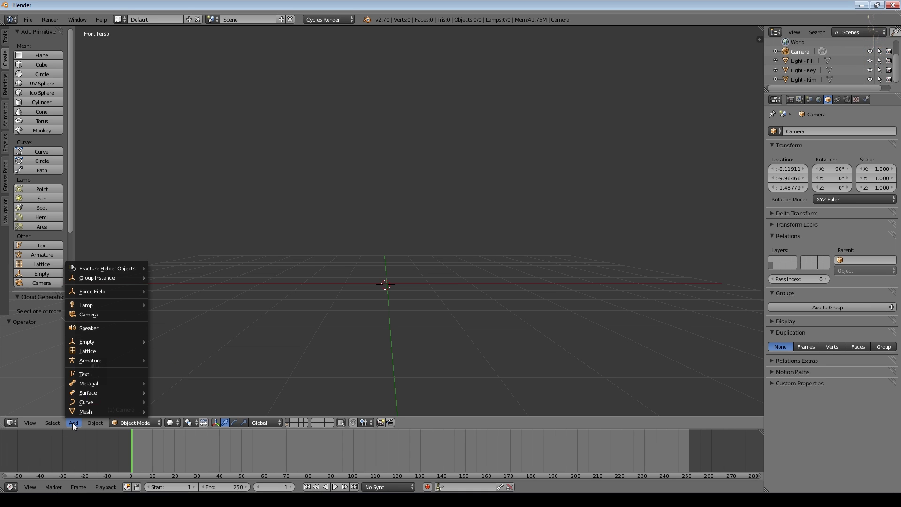
pyautogui.moveTo(86, 403)
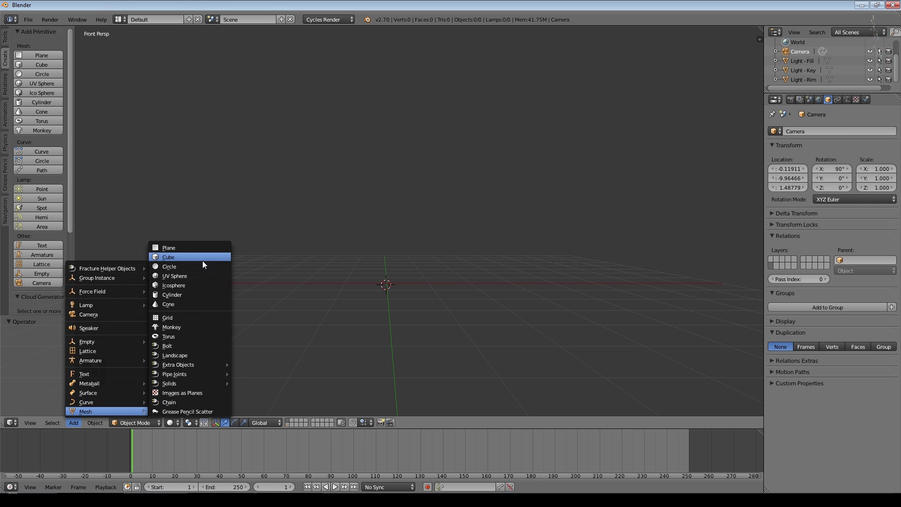
pyautogui.click(202, 275)
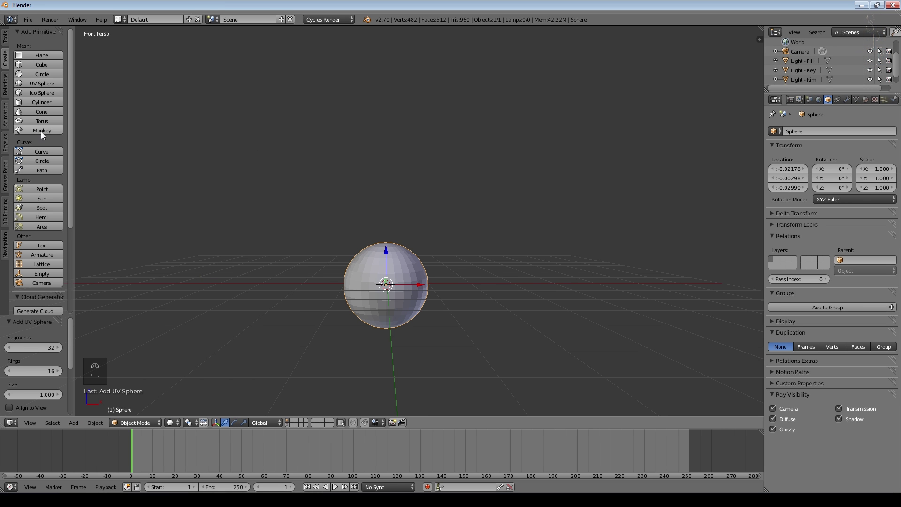
pyautogui.moveTo(385, 252); pyautogui.dragTo(386, 184)
# Step: Enter Edit Mode on the sphere, select only its top pole vertex and switch to the front orthographic view
pyautogui.moveTo(442, 207); pyautogui.dragTo(476, 238, button='middle')
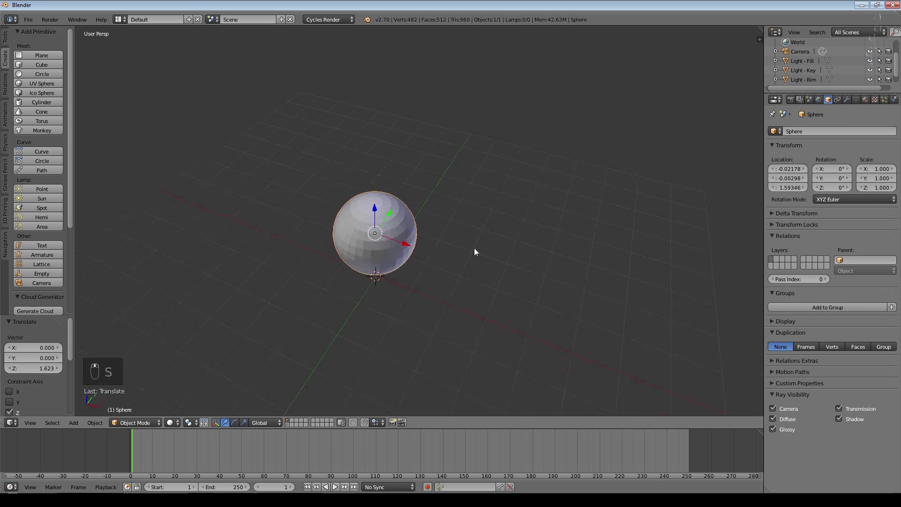
pyautogui.scroll(6, 476, 238)
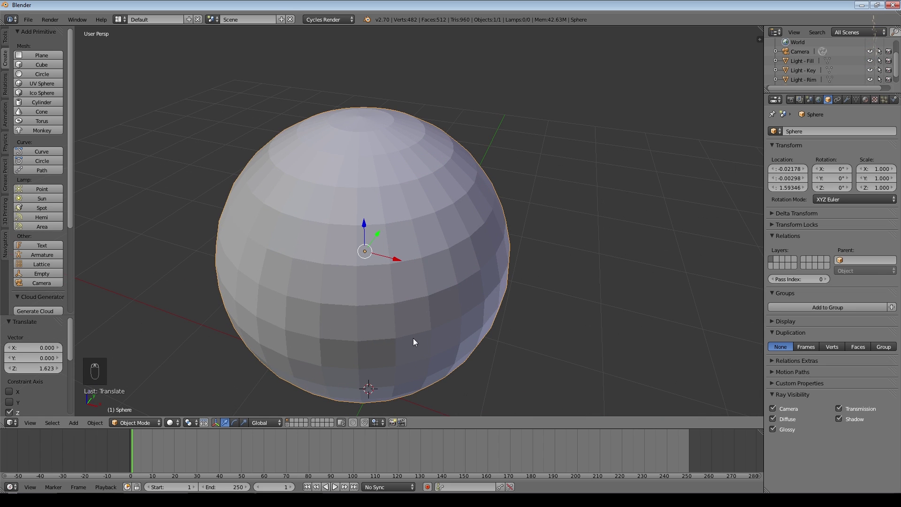
pyautogui.press('Tab')
pyautogui.moveTo(530, 232); pyautogui.dragTo(526, 263, button='middle')
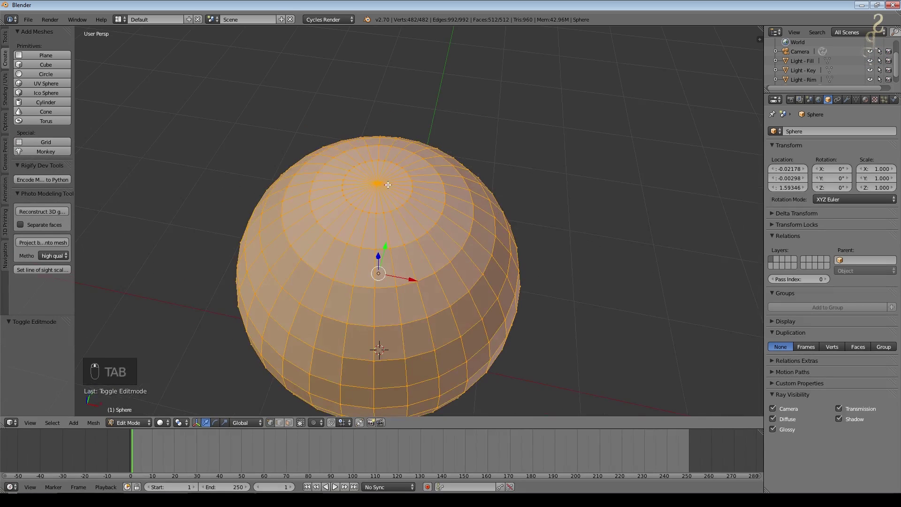
pyautogui.rightClick(380, 181)
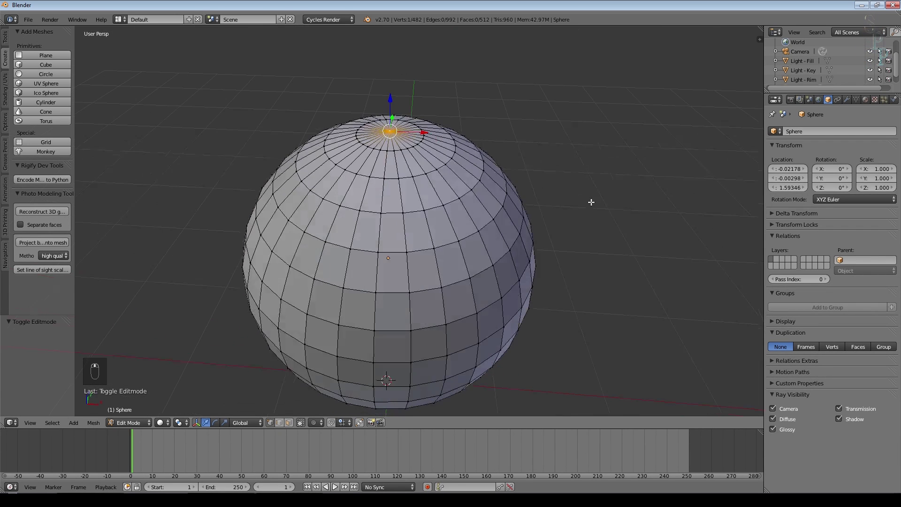
pyautogui.press('KP_1')
pyautogui.press('KP_5')
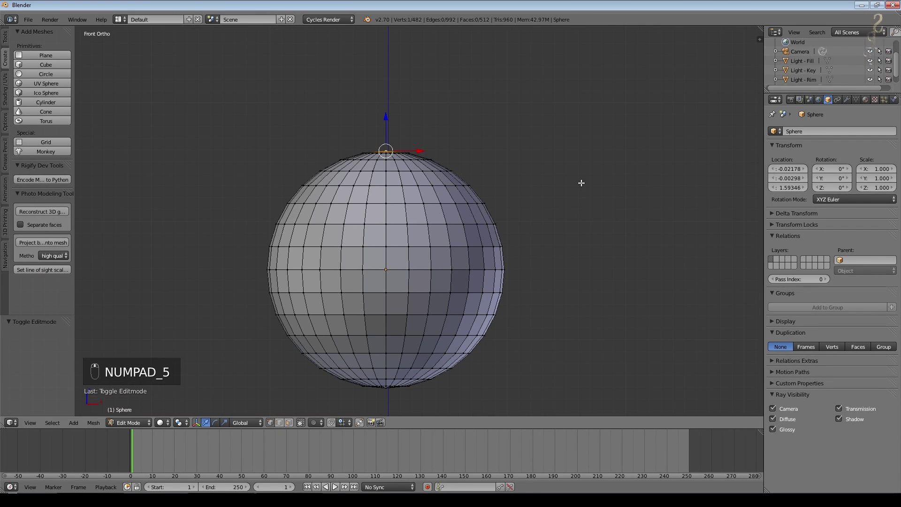
# Step: Try to move the top pole vertex along Z without proportional editing
pyautogui.press('g')
pyautogui.press('z')
pyautogui.click(385, 193)
pyautogui.hotkey('ctrl', 'z')
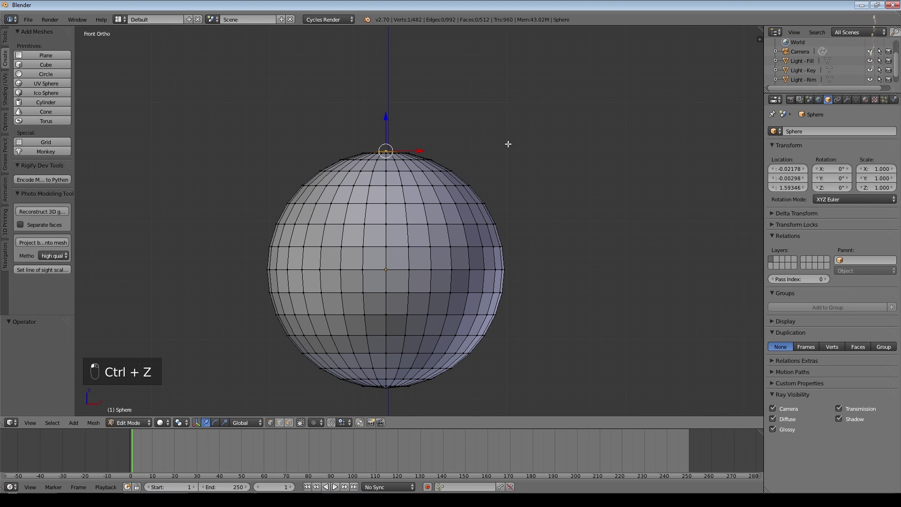
# Step: Turn on proportional editing for the sphere's mesh
pyautogui.press('o')
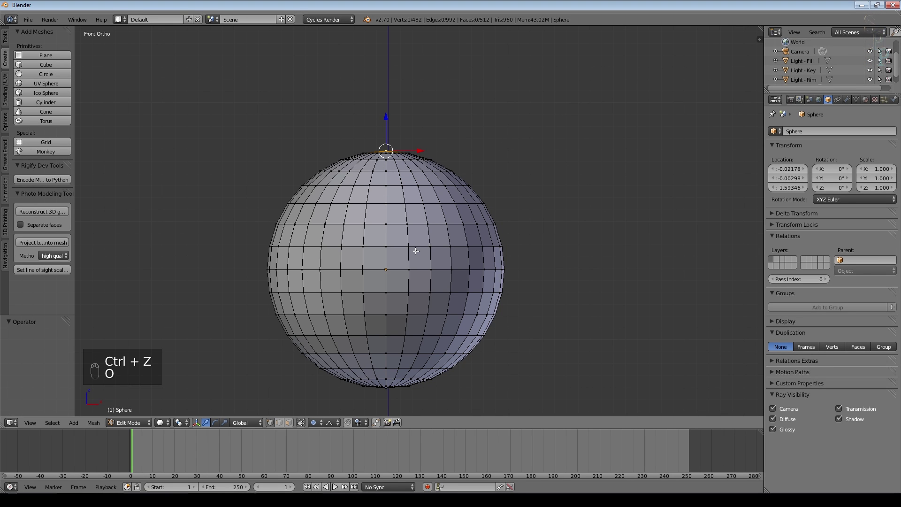
# Step: Try to push the top pole vertex down along Z with smooth falloff while varying the proportional size
pyautogui.press('g')
pyautogui.press('z')
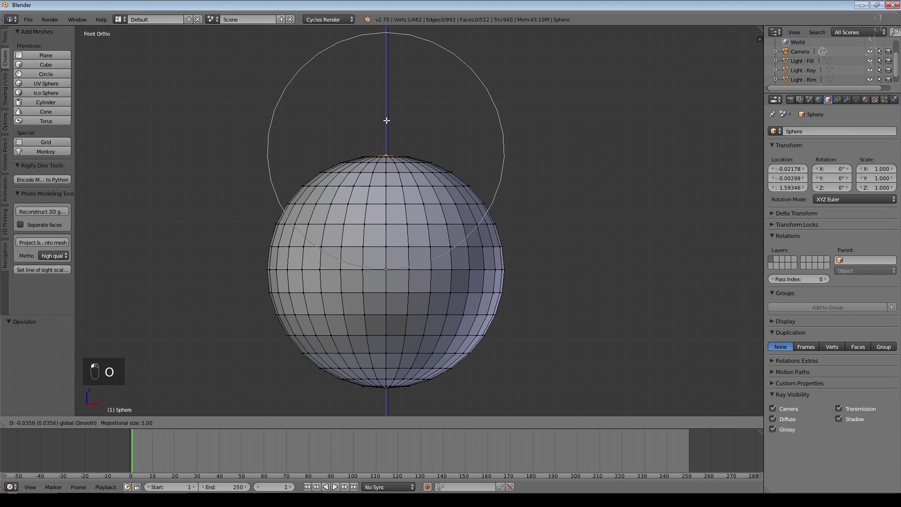
pyautogui.scroll(-8, 381, 146)
pyautogui.scroll(5, 380, 159)
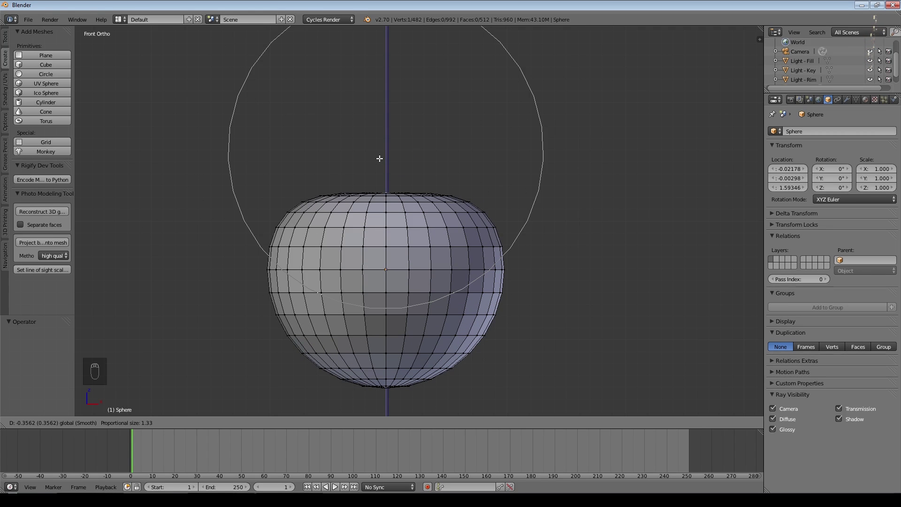
pyautogui.scroll(-7, 378, 158)
pyautogui.scroll(7, 373, 174)
pyautogui.scroll(-1, 375, 164)
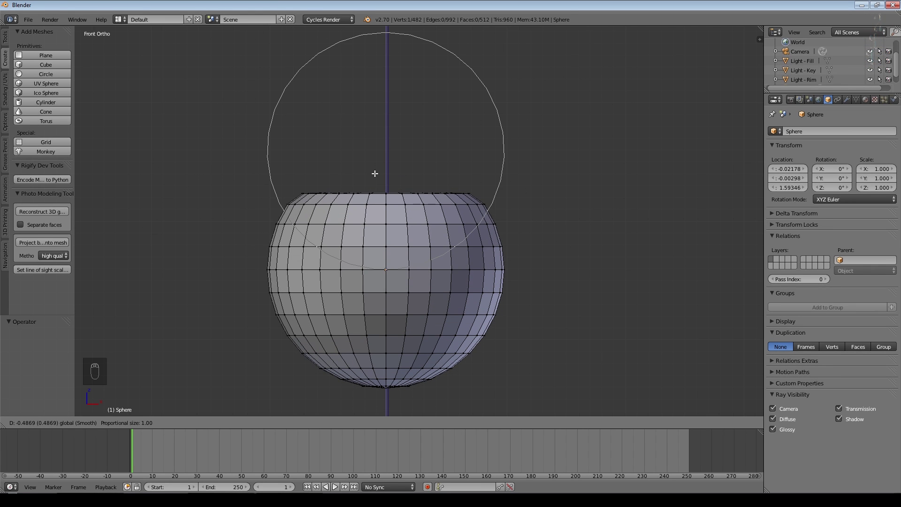
pyautogui.click(376, 168)
pyautogui.hotkey('ctrl', 'z')
# Step: Set the falloff to Sharp and push the top pole down about 0.55 along Z with a proportional size of about 1.61
pyautogui.moveTo(552, 237); pyautogui.dragTo(550, 259, button='middle')
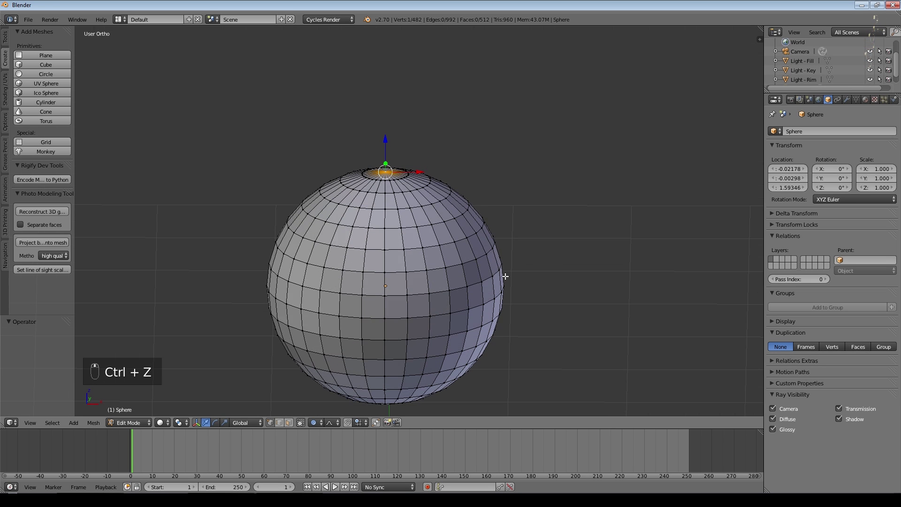
pyautogui.click(329, 423)
pyautogui.click(343, 380)
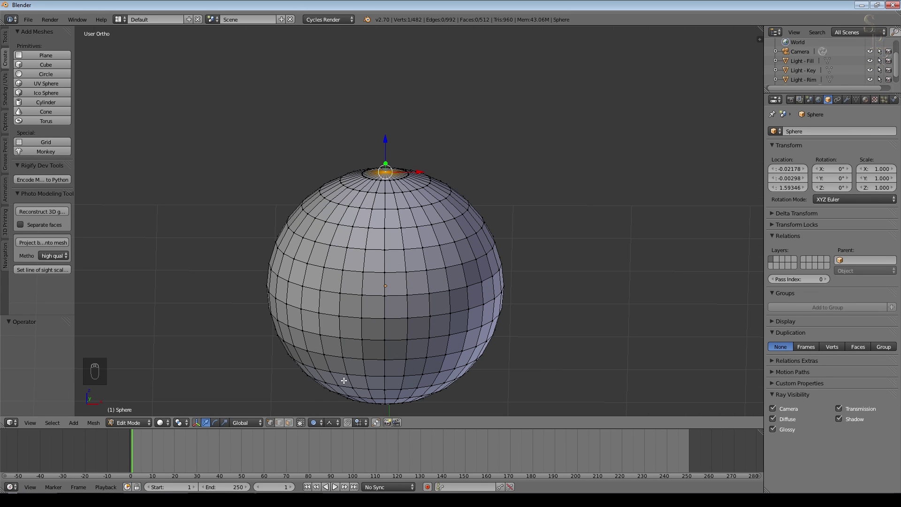
pyautogui.press('g')
pyautogui.press('z')
pyautogui.scroll(-4, 389, 191)
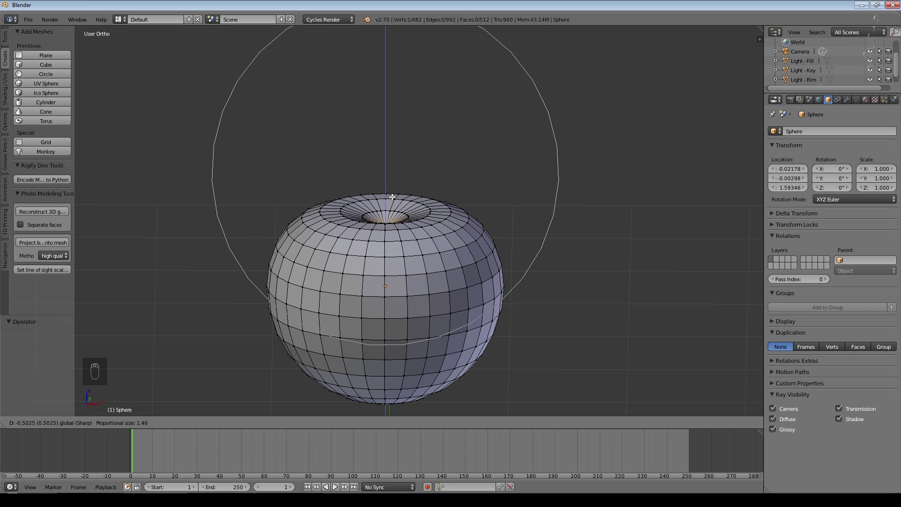
pyautogui.scroll(-1, 394, 199)
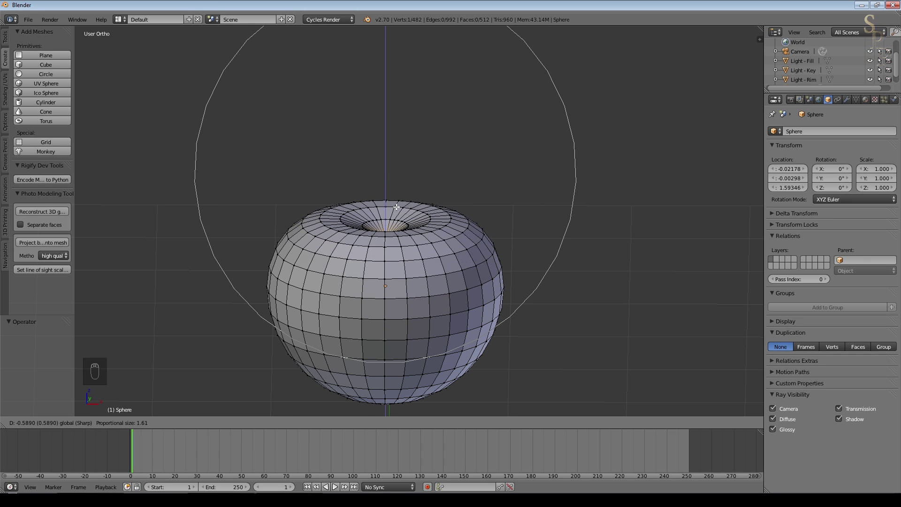
pyautogui.click(397, 202)
# Step: Select the sphere's bottom pole vertex and raise it about 0.4 along Z with proportional editing
pyautogui.moveTo(550, 313); pyautogui.dragTo(542, 229, button='middle')
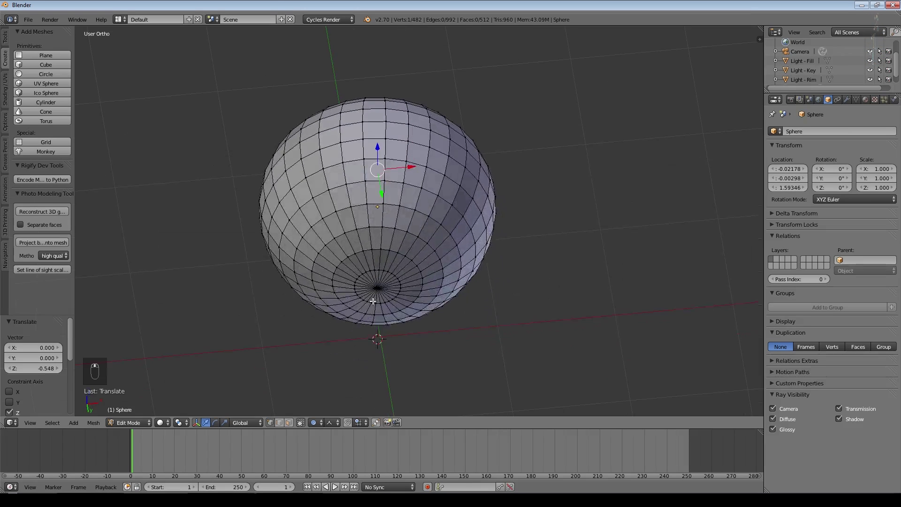
pyautogui.moveTo(461, 306); pyautogui.dragTo(463, 352, button='middle')
pyautogui.press('g')
pyautogui.press('z')
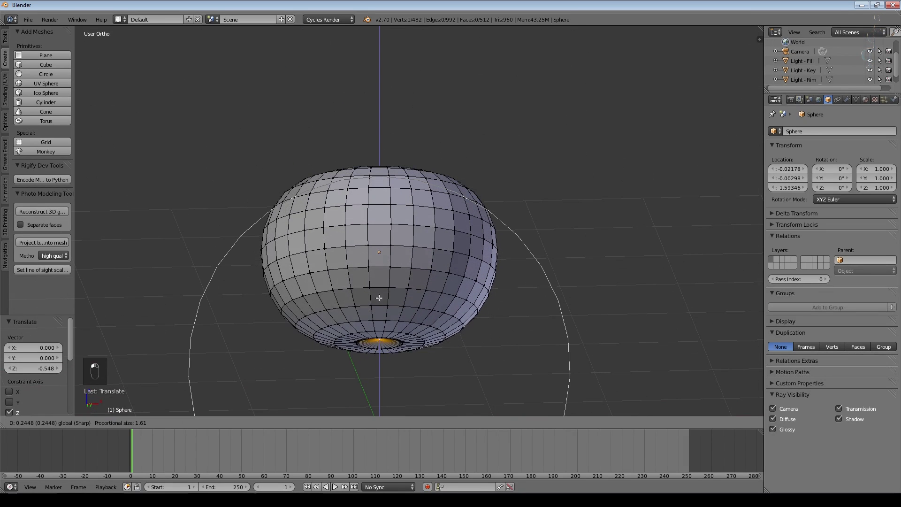
pyautogui.click(381, 287)
# Step: Return to Object Mode and stretch the body along Z to a scale of about 1.145
pyautogui.moveTo(521, 308); pyautogui.dragTo(521, 314, button='middle')
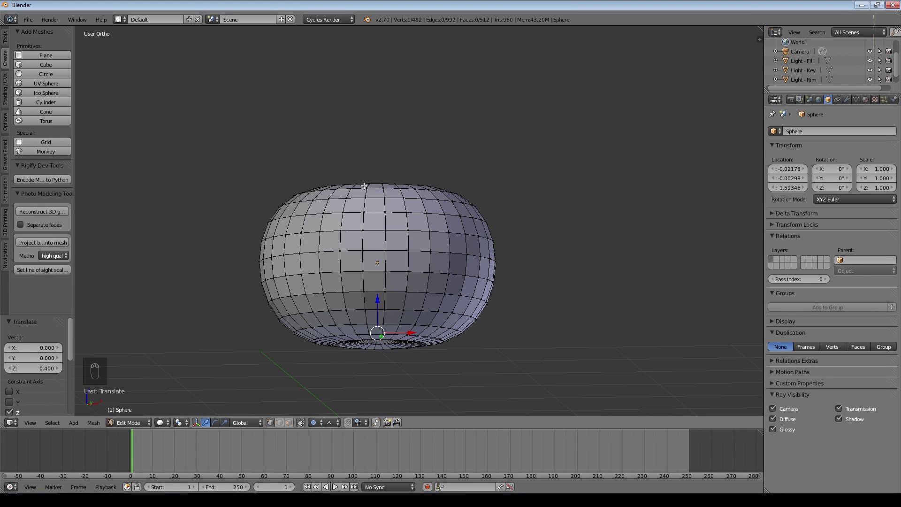
pyautogui.press('Tab')
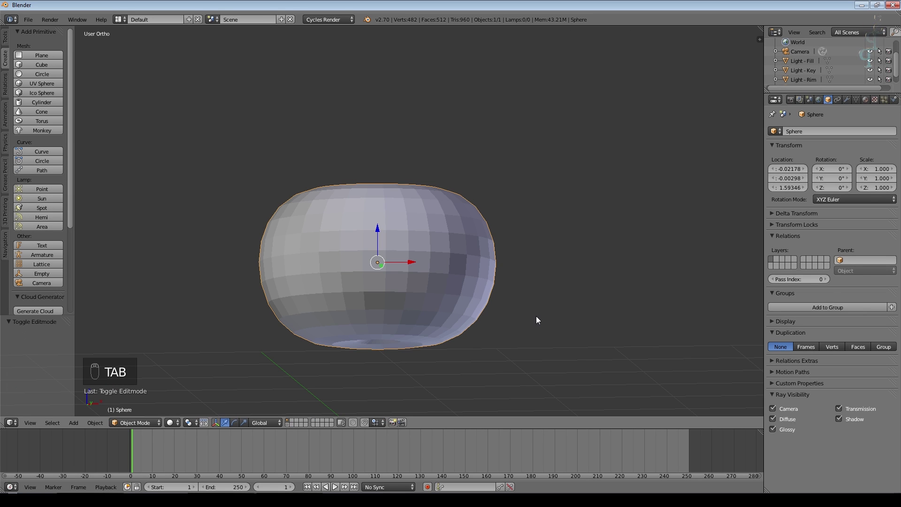
pyautogui.press('s')
pyautogui.press('z')
pyautogui.click(560, 322)
# Step: Select the top pole vertex in Edit Mode, narrow the dimple with proportional scaling that excludes Z, and return to Object Mode
pyautogui.moveTo(560, 323); pyautogui.dragTo(553, 353, button='middle')
pyautogui.press('Tab')
pyautogui.rightClick(380, 233)
pyautogui.moveTo(542, 270); pyautogui.dragTo(557, 257, button='middle')
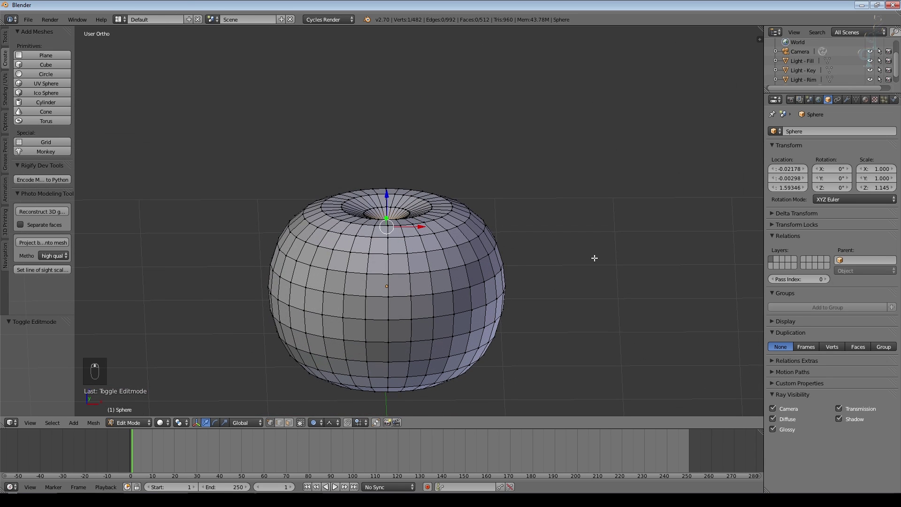
pyautogui.press('s')
pyautogui.hotkey('shift', 'z')
pyautogui.scroll(6, 594, 256)
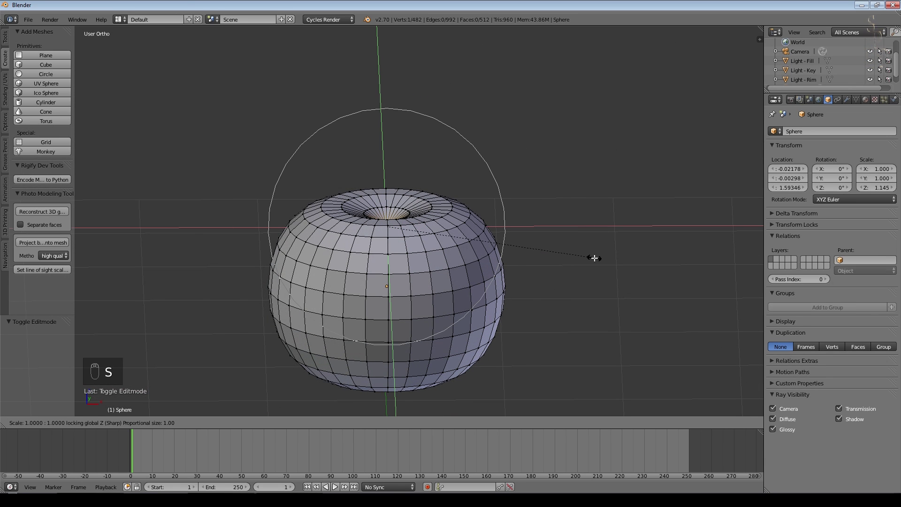
pyautogui.click(477, 241)
pyautogui.moveTo(544, 284)
pyautogui.mouseDown(button='middle')
pyautogui.moveTo(541, 241)
pyautogui.moveTo(542, 273)
pyautogui.mouseUp(button='middle')
pyautogui.press('Tab')
# Step: Add a level 2 subdivision surface to the body and apply smooth shading
pyautogui.moveTo(493, 336); pyautogui.dragTo(487, 387, button='middle')
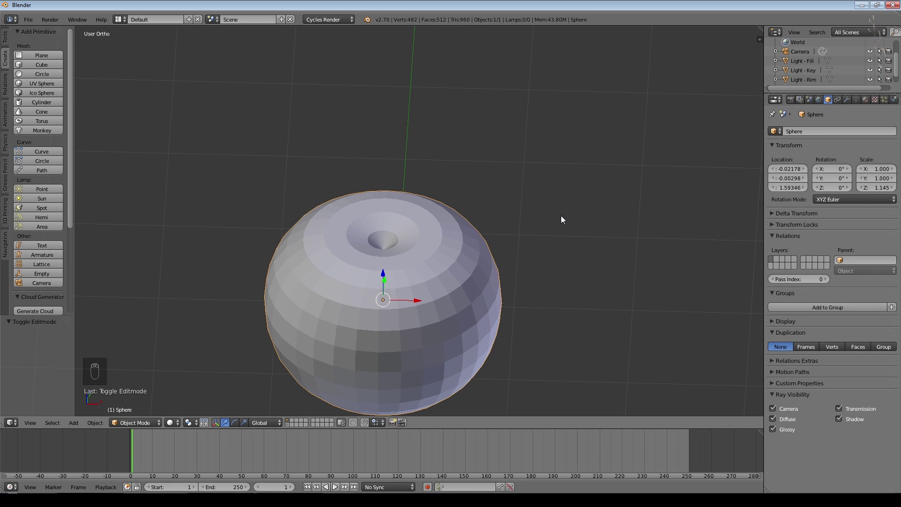
pyautogui.hotkey('ctrl', '2')
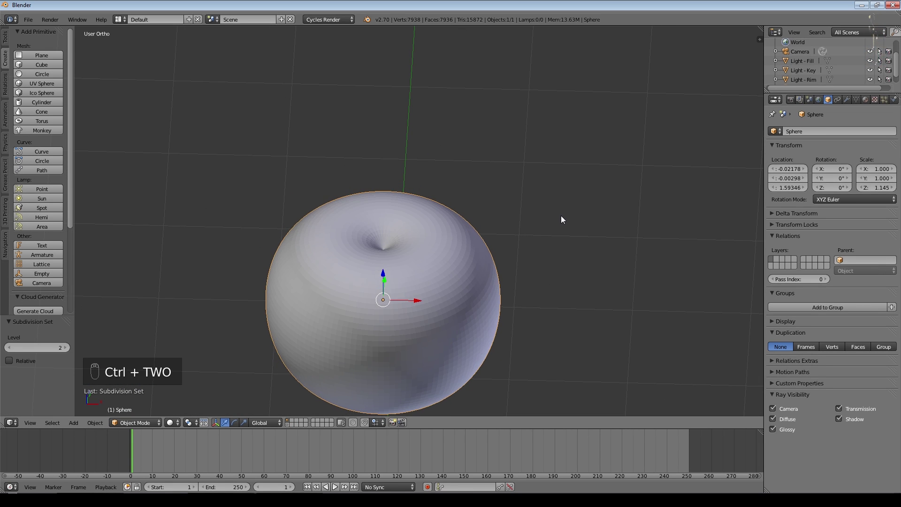
pyautogui.click(5, 37)
pyautogui.click(26, 168)
# Step: Save the file as ProcTut1.blend in the BlenderWork folder
pyautogui.hotkey('ctrl', 's')
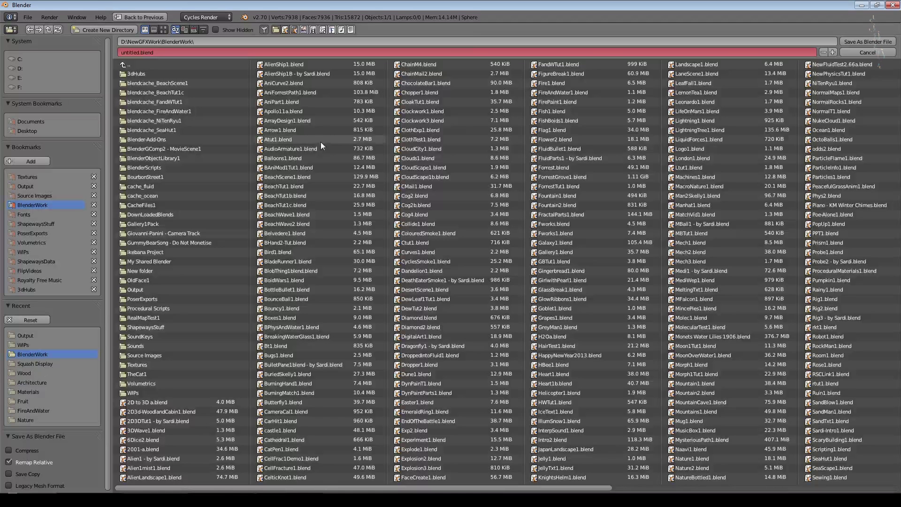
pyautogui.press('Return')
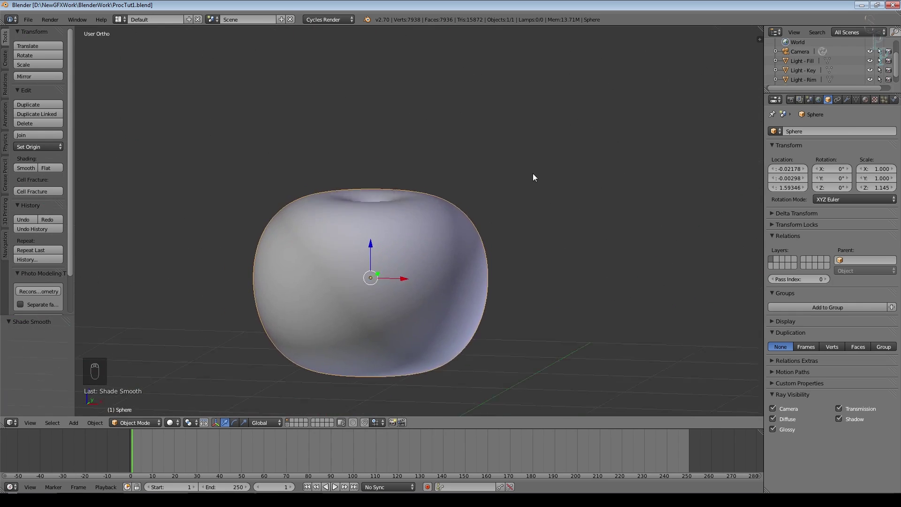
# Step: In Edit Mode, select eight evenly spaced pole-to-pole edge loops around the squash body
pyautogui.moveTo(533, 177); pyautogui.dragTo(531, 211, button='middle')
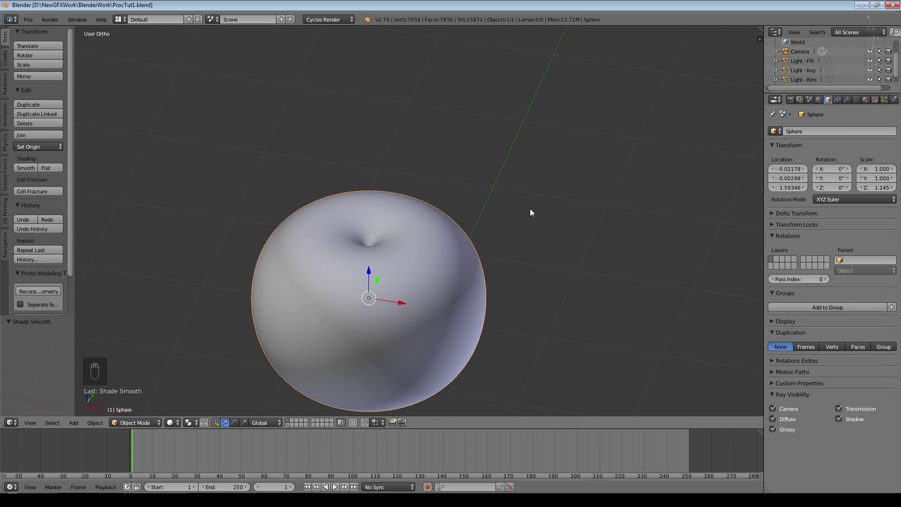
pyautogui.scroll(2, 526, 213)
pyautogui.press('Tab')
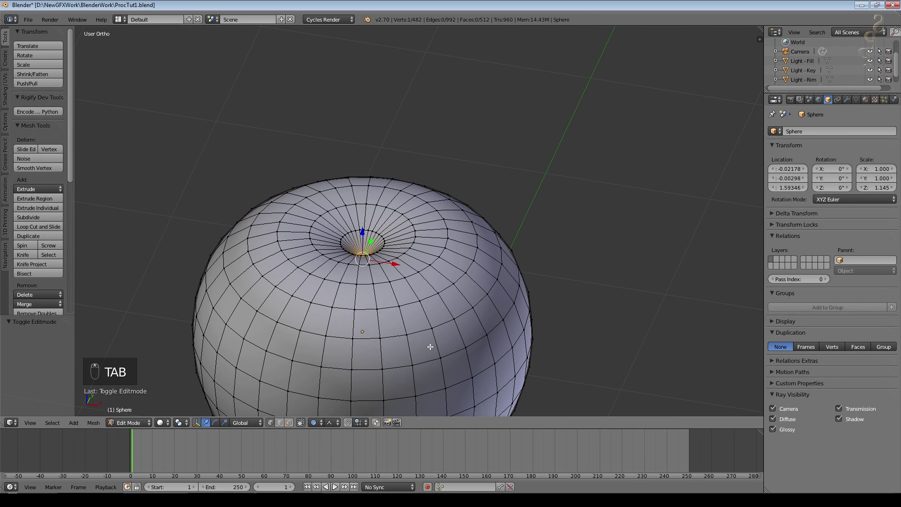
pyautogui.keyDown('alt'); pyautogui.rightClick(428, 282); pyautogui.keyUp('alt')
pyautogui.moveTo(429, 282); pyautogui.dragTo(351, 295, button='middle')
pyautogui.scroll(1, 479, 326)
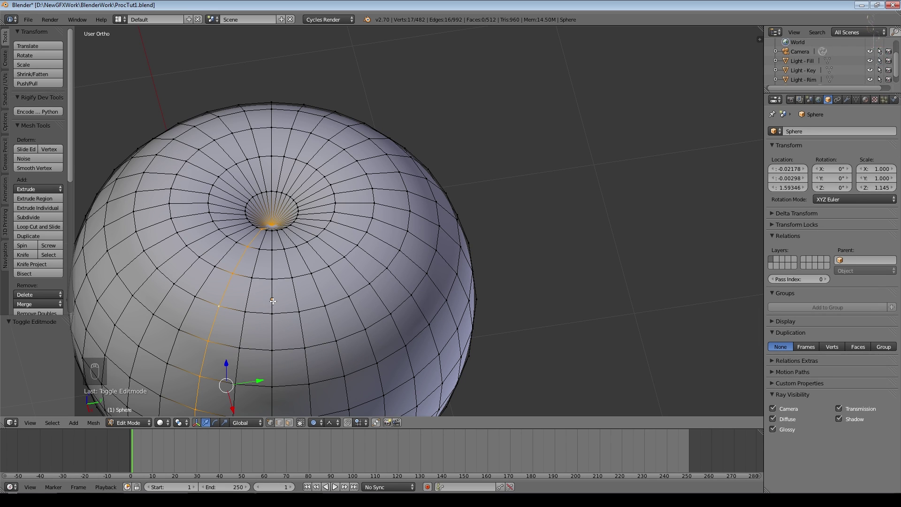
pyautogui.keyDown('alt'); pyautogui.keyDown('shift'); pyautogui.rightClick(318, 292); pyautogui.keyUp('shift'); pyautogui.keyUp('alt')
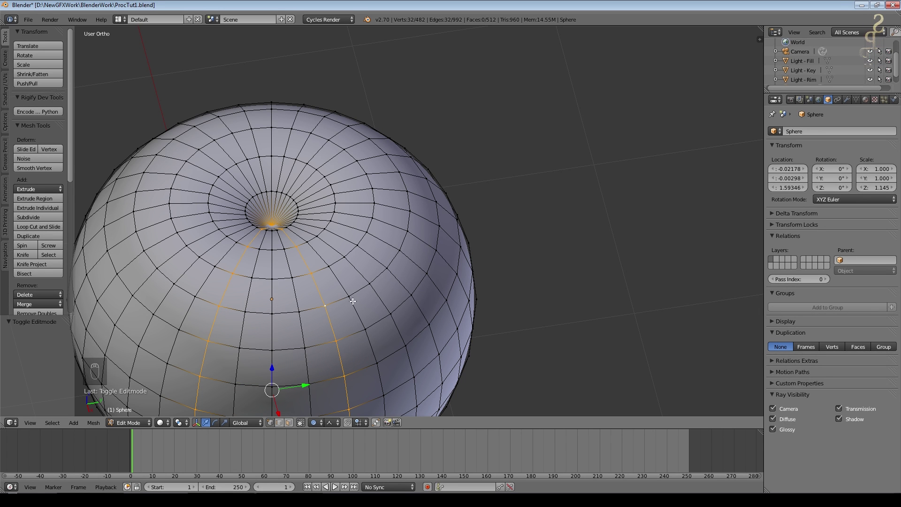
pyautogui.moveTo(358, 304); pyautogui.dragTo(410, 288, button='middle')
pyautogui.keyDown('alt'); pyautogui.keyDown('shift'); pyautogui.rightClick(409, 287); pyautogui.keyUp('shift'); pyautogui.keyUp('alt')
pyautogui.keyDown('alt'); pyautogui.keyDown('shift'); pyautogui.rightClick(494, 225); pyautogui.keyUp('shift'); pyautogui.keyUp('alt')
pyautogui.moveTo(574, 271); pyautogui.dragTo(477, 285, button='middle')
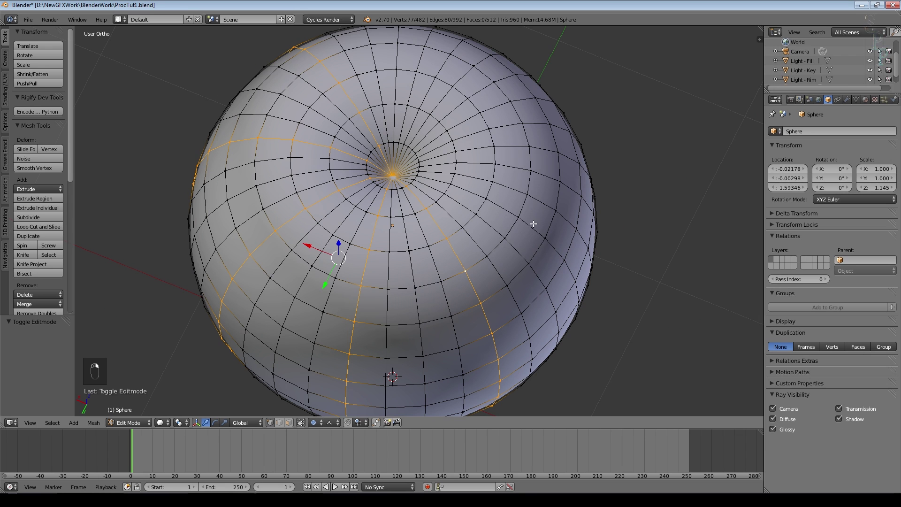
pyautogui.keyDown('alt'); pyautogui.keyDown('shift'); pyautogui.rightClick(540, 205); pyautogui.keyUp('shift'); pyautogui.keyUp('alt')
pyautogui.keyDown('alt'); pyautogui.keyDown('shift'); pyautogui.rightClick(526, 117); pyautogui.keyUp('shift'); pyautogui.keyUp('alt')
pyautogui.keyDown('alt'); pyautogui.keyDown('shift'); pyautogui.rightClick(434, 40); pyautogui.keyUp('shift'); pyautogui.keyUp('alt')
pyautogui.moveTo(621, 303); pyautogui.dragTo(612, 283, button='middle')
pyautogui.moveTo(621, 344); pyautogui.dragTo(588, 310, button='middle')
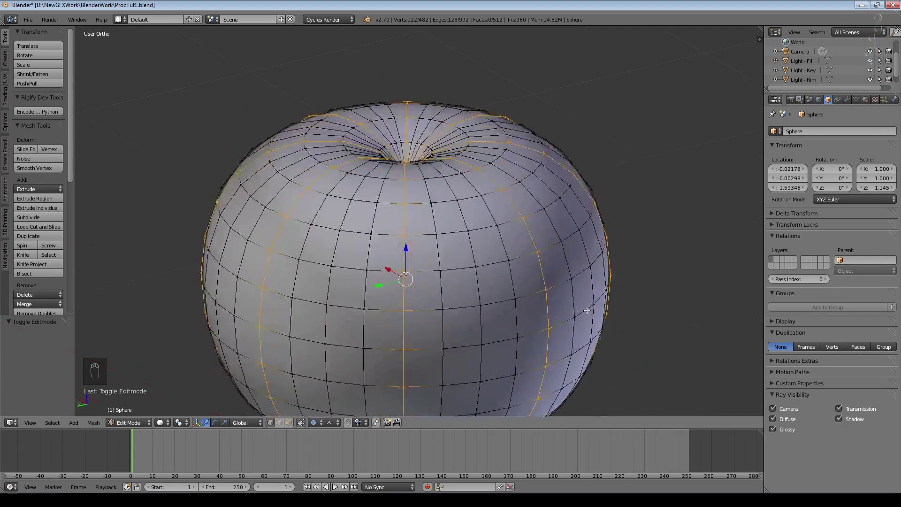
# Step: Turn off proportional editing for the selected edge loops
pyautogui.scroll(-5, 576, 300)
pyautogui.scroll(4, 575, 301)
pyautogui.press('o')
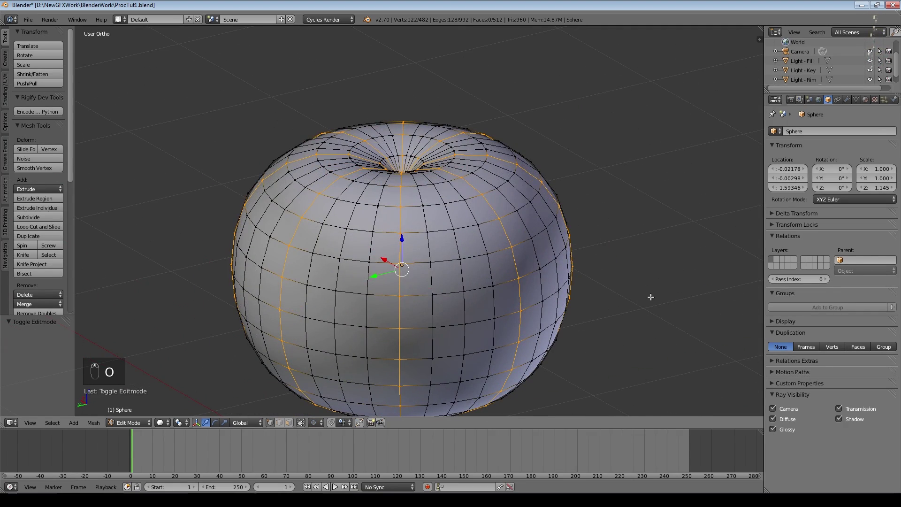
pyautogui.press('s')
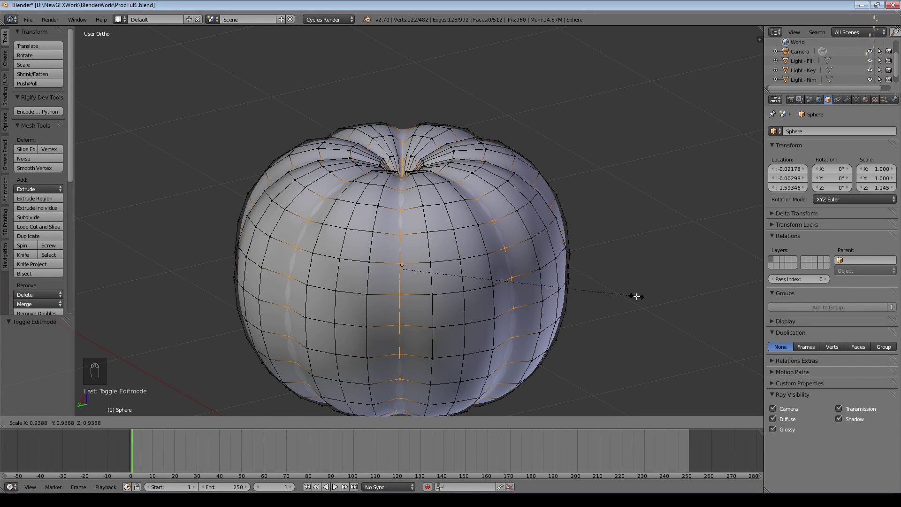
pyautogui.rightClick(637, 297)
pyautogui.hotkey('shift', 'z')
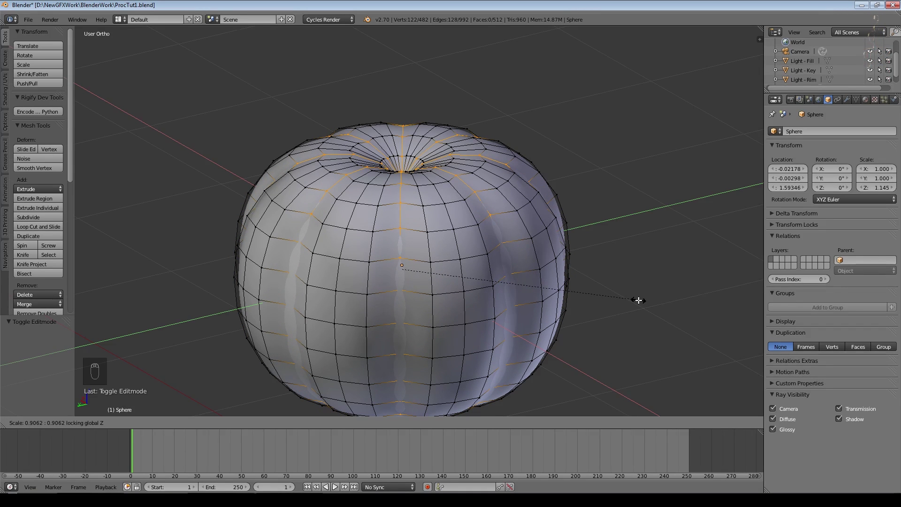
pyautogui.rightClick(639, 300)
# Step: Scale the selected edge loops inward uniformly to about 0.929 to form the squash's grooves
pyautogui.press('s')
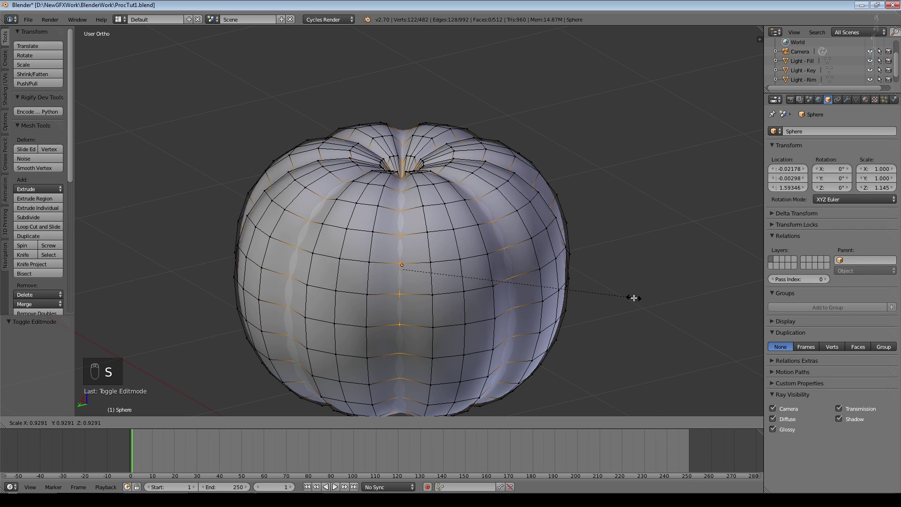
pyautogui.click(634, 298)
pyautogui.moveTo(617, 323); pyautogui.dragTo(602, 340, button='middle')
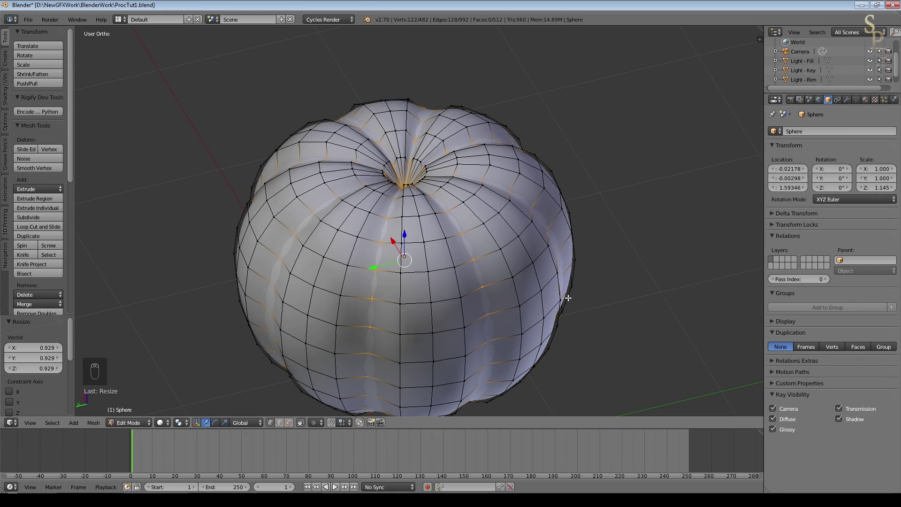
# Step: Set the mean crease of the groove edges to 0.84, return to Object Mode and hide the properties sidebar
pyautogui.press('n')
pyautogui.scroll(15, 724, 239)
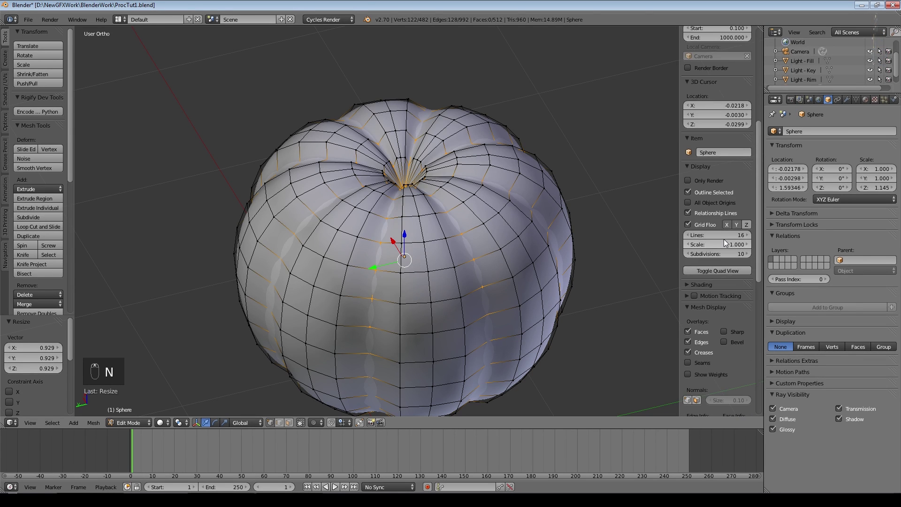
pyautogui.moveTo(709, 95); pyautogui.dragTo(732, 95)
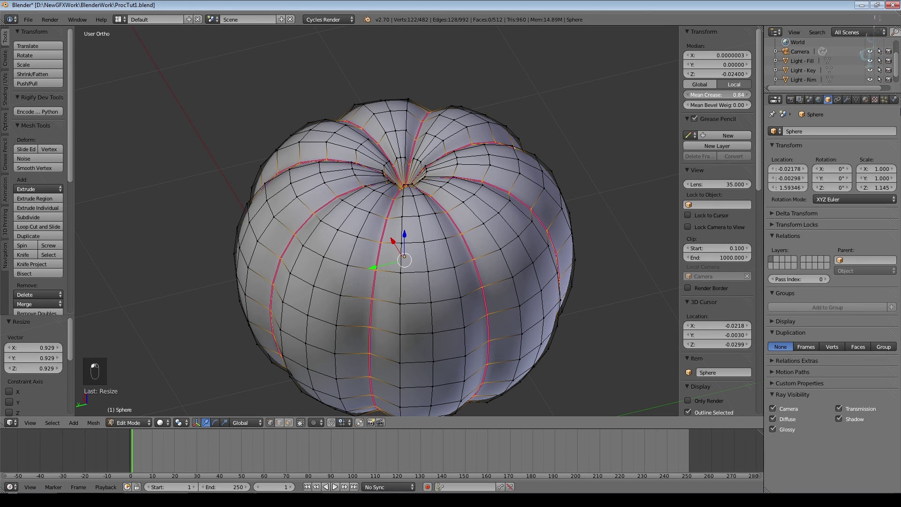
pyautogui.press('Tab')
pyautogui.moveTo(571, 327); pyautogui.dragTo(539, 336, button='middle')
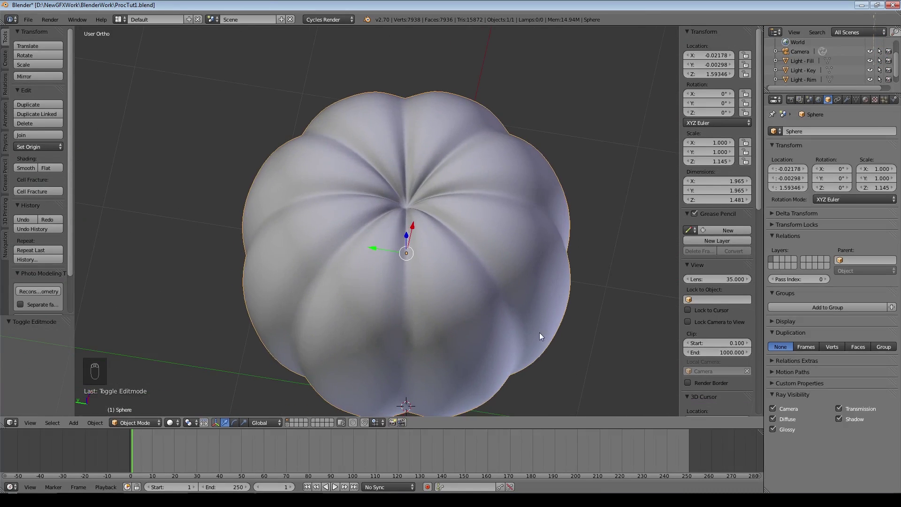
pyautogui.scroll(3, 556, 263)
pyautogui.press('Tab')
pyautogui.press('Tab')
pyautogui.scroll(-2, 554, 258)
pyautogui.moveTo(555, 259)
pyautogui.mouseDown(button='middle')
pyautogui.moveTo(582, 288)
pyautogui.moveTo(604, 227)
pyautogui.moveTo(483, 277)
pyautogui.moveTo(547, 253)
pyautogui.mouseUp(button='middle')
pyautogui.scroll(-2, 420, 305)
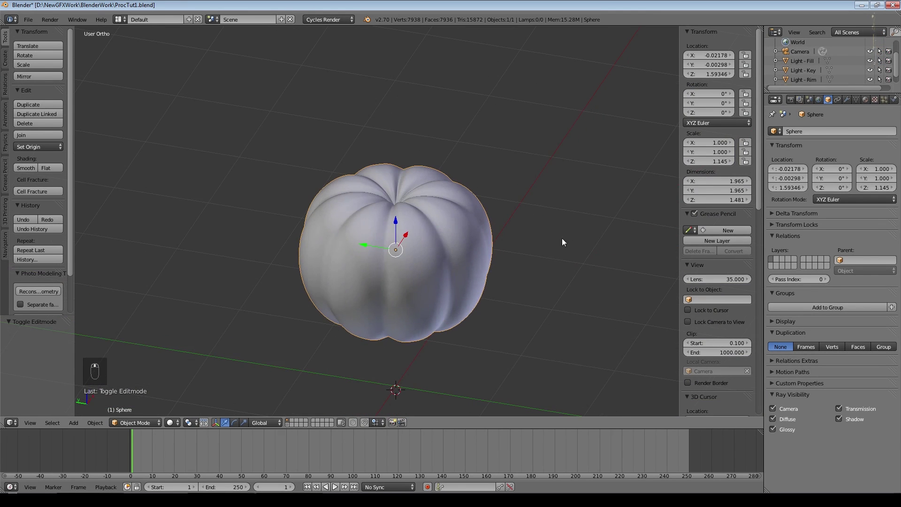
pyautogui.press('n')
# Step: Select the whole mesh in Edit Mode, UV-map it with Sphere Projection, and return to Object Mode
pyautogui.press('Tab')
pyautogui.press('a')
pyautogui.press('a')
pyautogui.press('a')
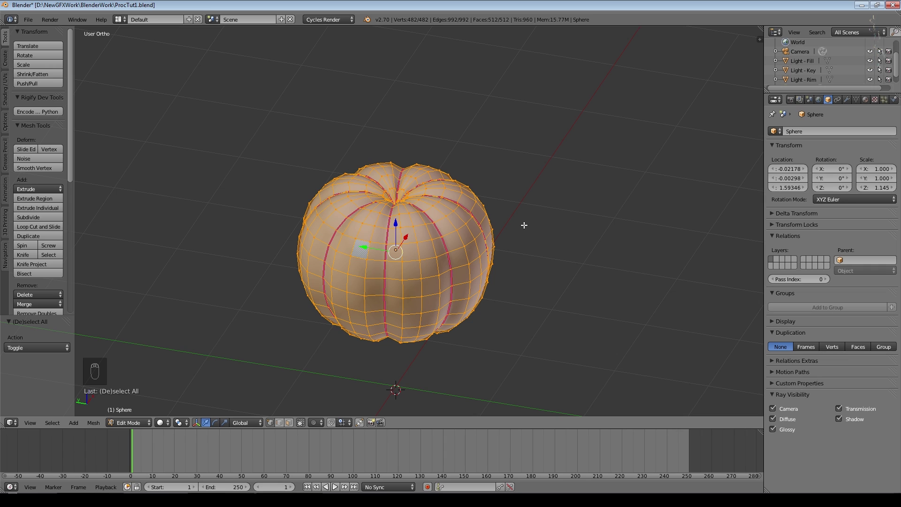
pyautogui.press('u')
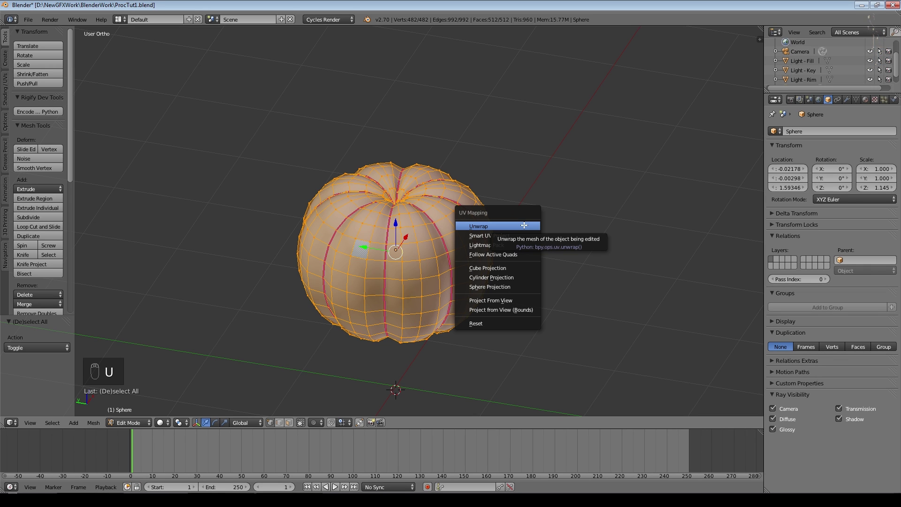
pyautogui.click(523, 286)
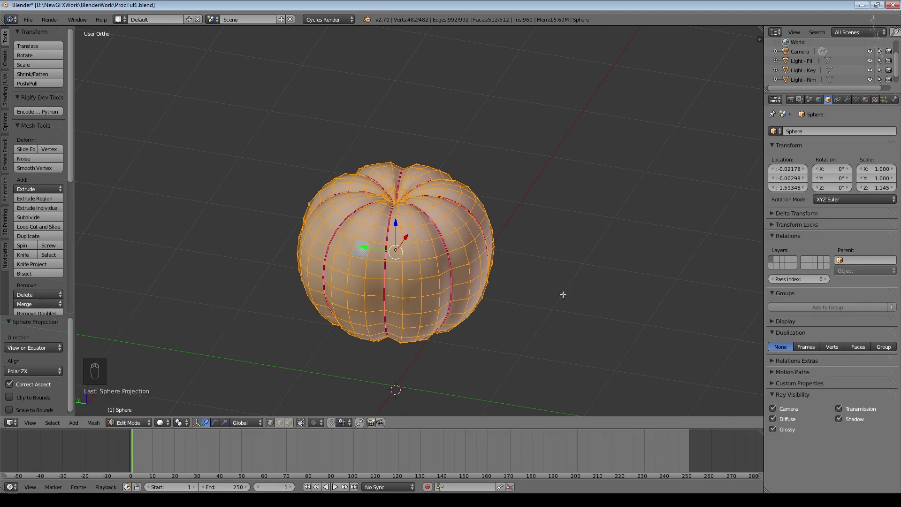
pyautogui.press('Tab')
pyautogui.moveTo(569, 290); pyautogui.dragTo(550, 291, button='middle')
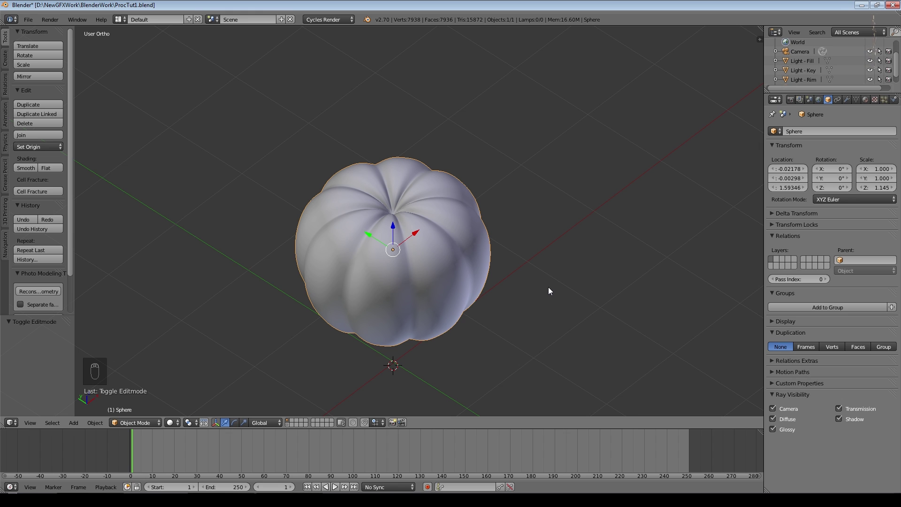
# Step: Save the file and split the 3D viewport into an upper and a lower area
pyautogui.moveTo(557, 286); pyautogui.dragTo(545, 224, button='middle')
pyautogui.scroll(3, 549, 236)
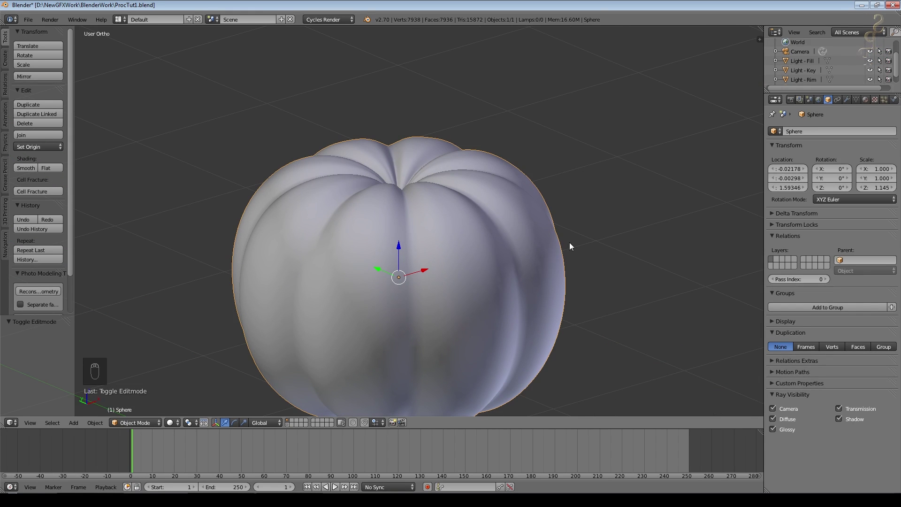
pyautogui.hotkey('ctrl', 's')
pyautogui.moveTo(760, 28); pyautogui.dragTo(757, 188)
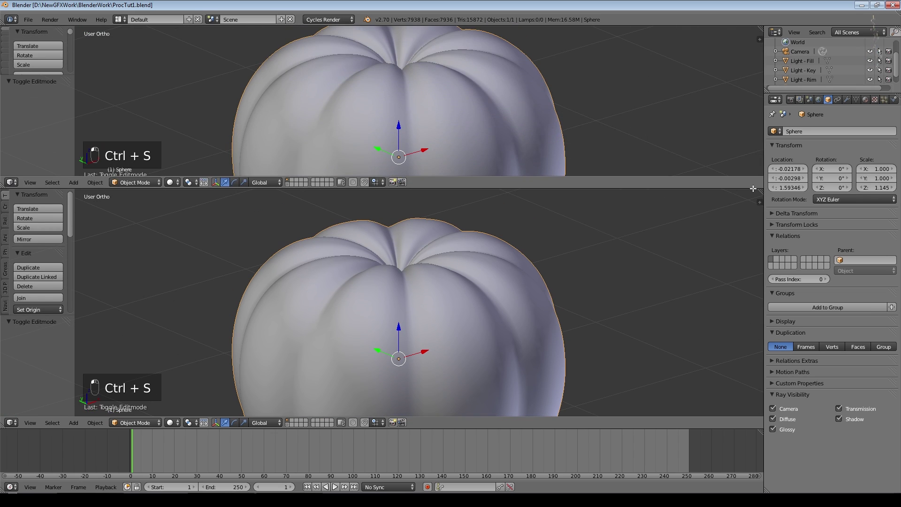
# Step: Give the squash a new material with a bright green Diffuse BSDF color
pyautogui.click(866, 100)
pyautogui.click(837, 161)
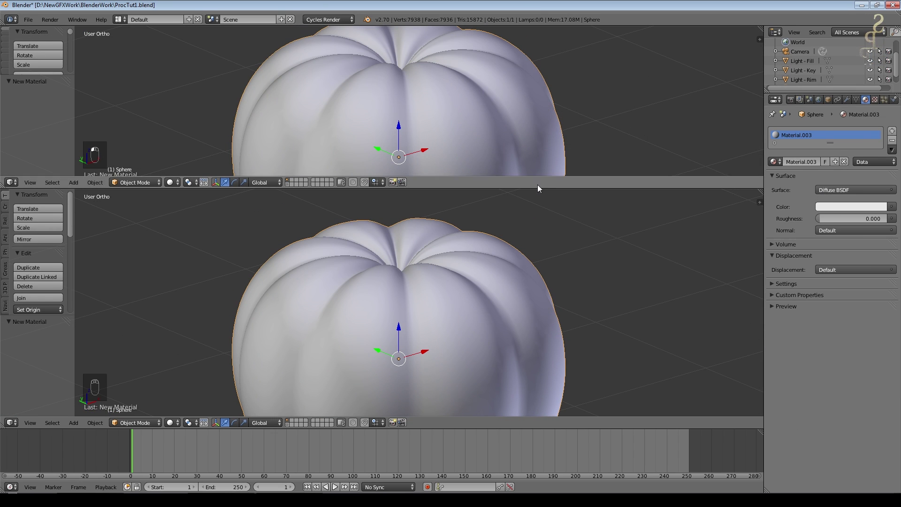
pyautogui.click(851, 207)
pyautogui.click(821, 97)
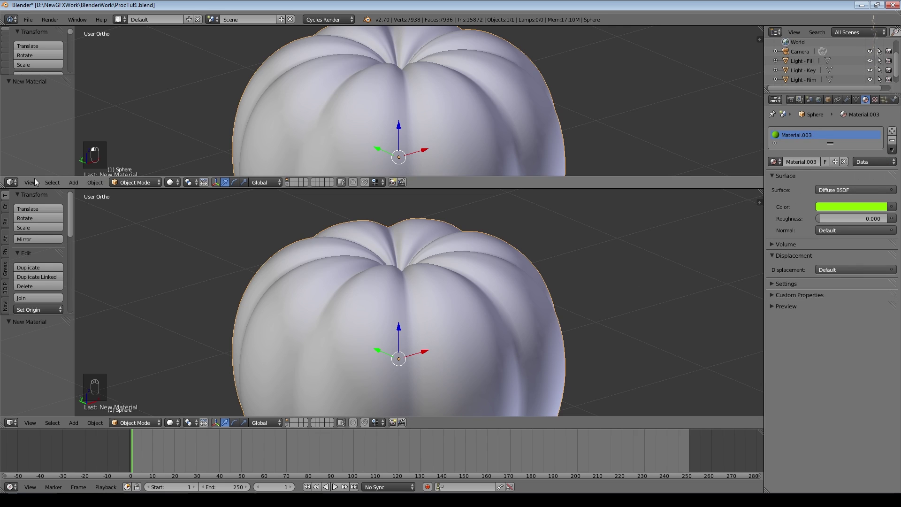
# Step: Turn the upper area into a Node Editor and set the lower viewport to Rendered shading
pyautogui.click(12, 182)
pyautogui.click(41, 297)
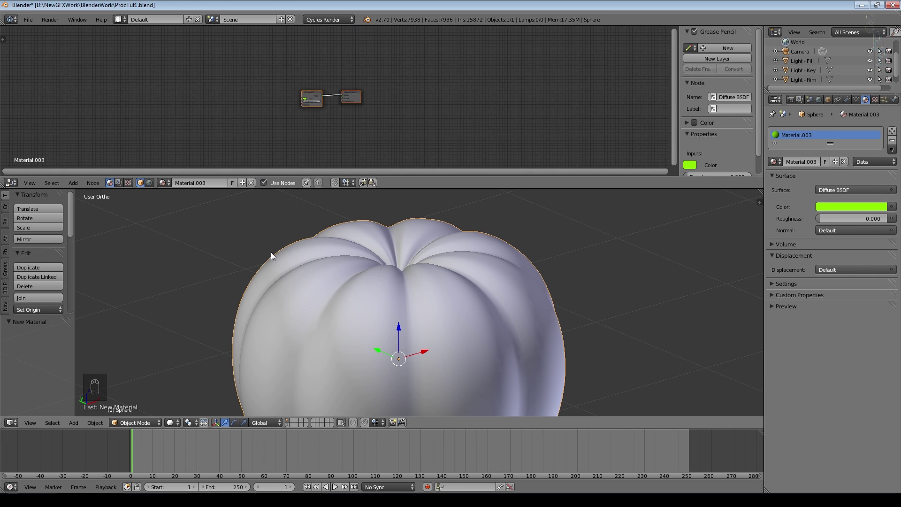
pyautogui.scroll(4, 410, 143)
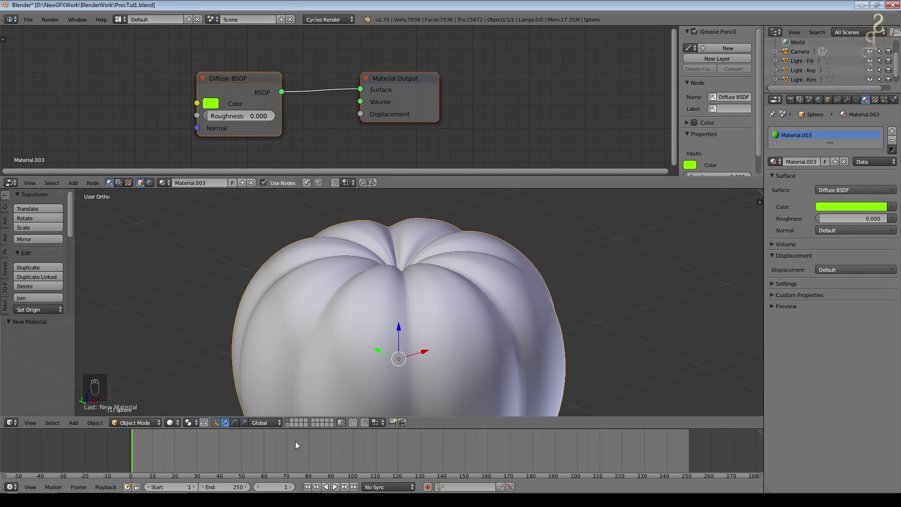
pyautogui.click(173, 422)
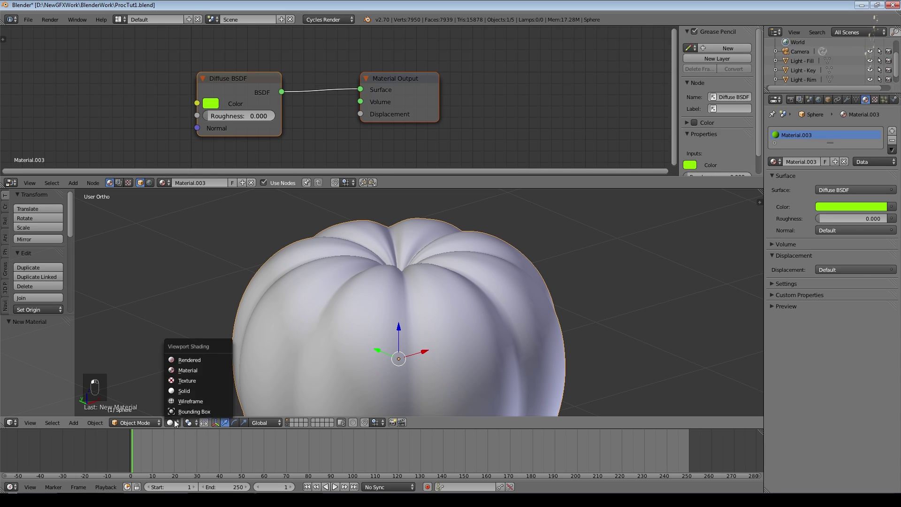
pyautogui.click(189, 360)
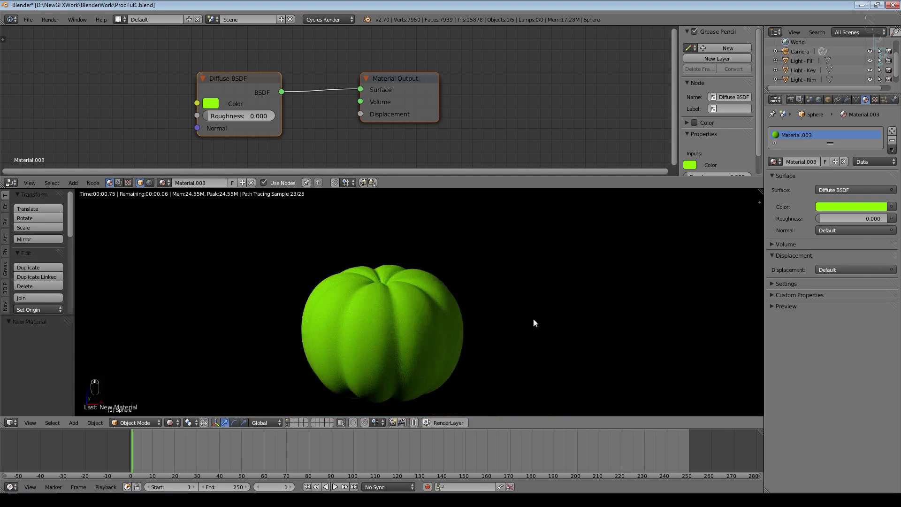
# Step: Spread the material nodes apart and insert a Mix Shader between the Diffuse BSDF and the Material Output
pyautogui.moveTo(192, 60); pyautogui.dragTo(326, 58, button='middle')
pyautogui.moveTo(346, 79); pyautogui.dragTo(193, 45)
pyautogui.moveTo(370, 121); pyautogui.dragTo(448, 112, button='middle')
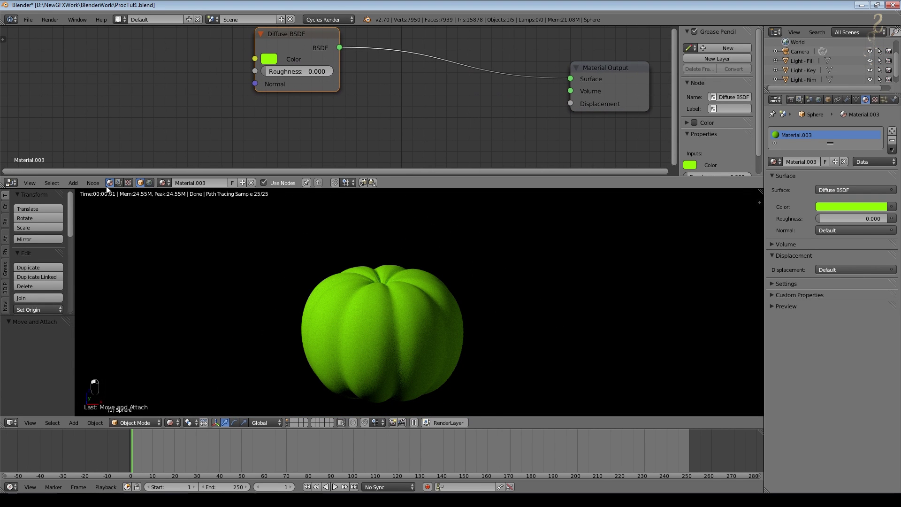
pyautogui.click(73, 183)
pyautogui.moveTo(92, 145)
pyautogui.click(140, 143)
pyautogui.click(404, 32)
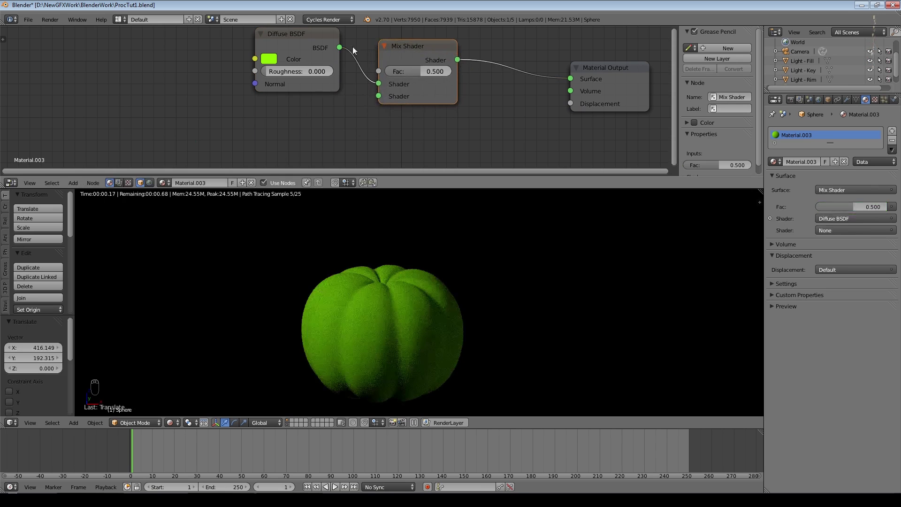
# Step: Add a Glossy BSDF linked to the Mix Shader's second shader input and set the mix factor to 0.091
pyautogui.click(86, 182)
pyautogui.click(150, 179)
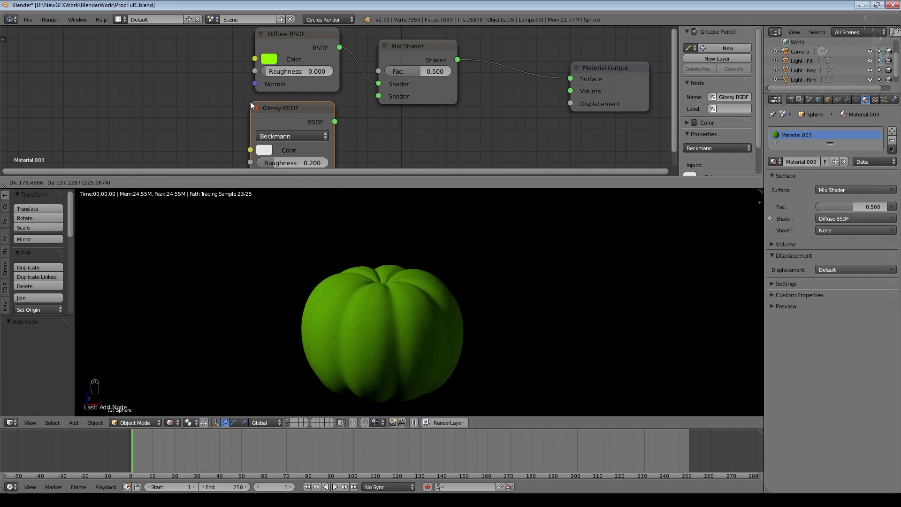
pyautogui.click(254, 98)
pyautogui.moveTo(382, 100); pyautogui.dragTo(377, 78)
pyautogui.scroll(-1, 401, 135)
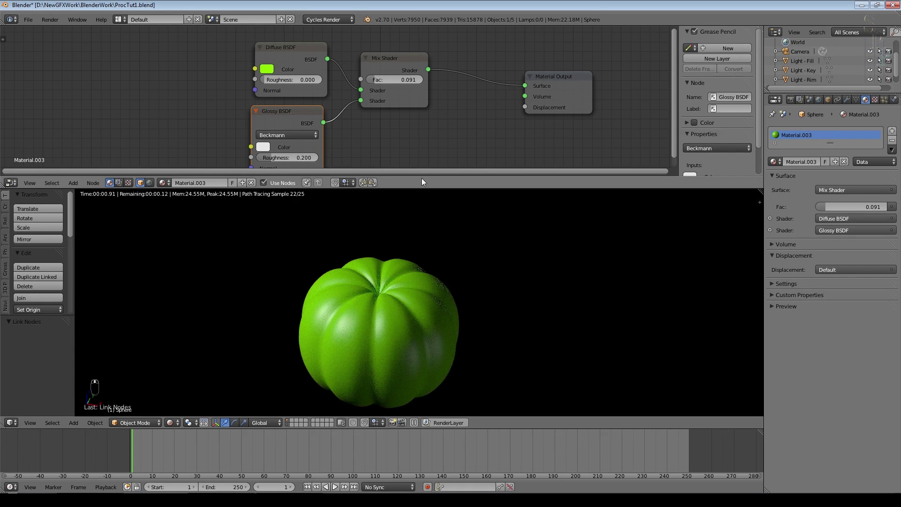
# Step: Tidy the positions of the Diffuse and Glossy BSDF nodes and examine the squash's highlights in the rendered view
pyautogui.scroll(1, 410, 266)
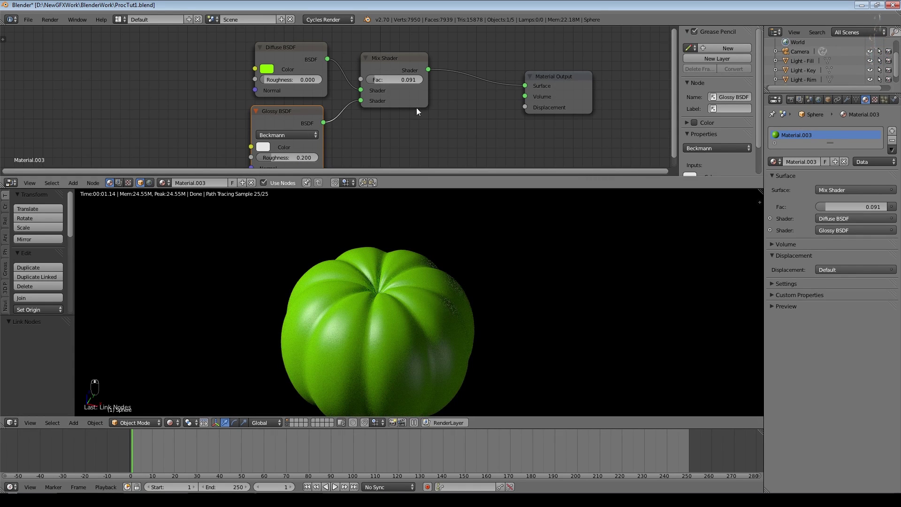
pyautogui.moveTo(291, 46); pyautogui.dragTo(282, 45)
pyautogui.moveTo(291, 107); pyautogui.dragTo(290, 100)
pyautogui.moveTo(359, 278); pyautogui.dragTo(401, 284, button='middle')
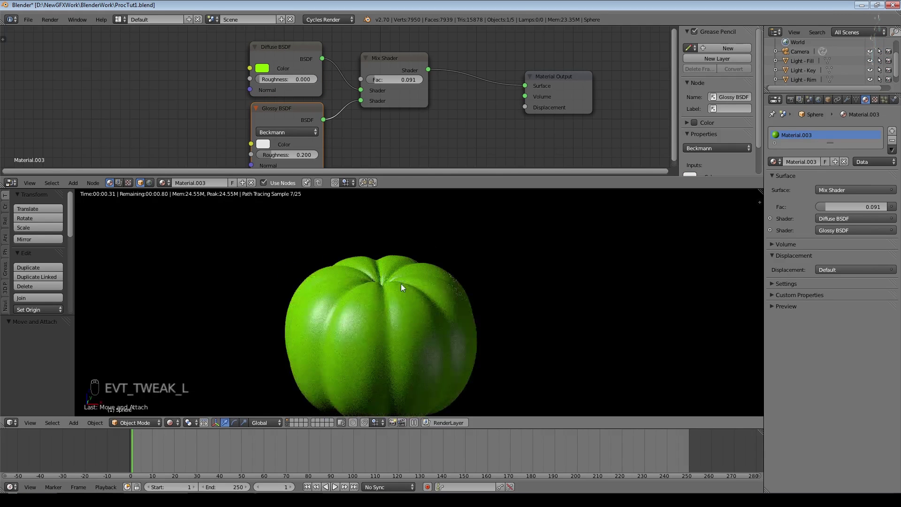
pyautogui.moveTo(405, 246); pyautogui.dragTo(370, 249, button='middle')
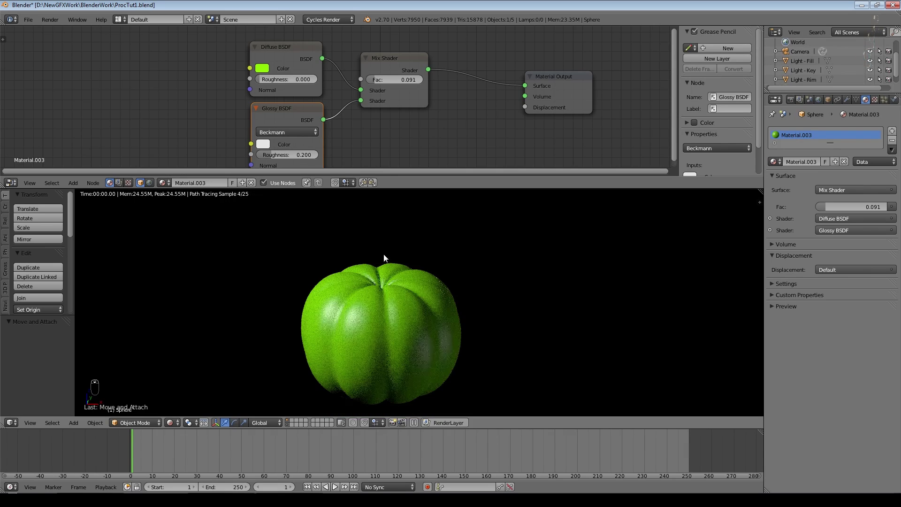
# Step: Add a MixRGB node to the material and place it ahead of the Diffuse BSDF
pyautogui.moveTo(373, 120); pyautogui.dragTo(503, 104, button='middle')
pyautogui.click(73, 183)
pyautogui.moveTo(93, 125)
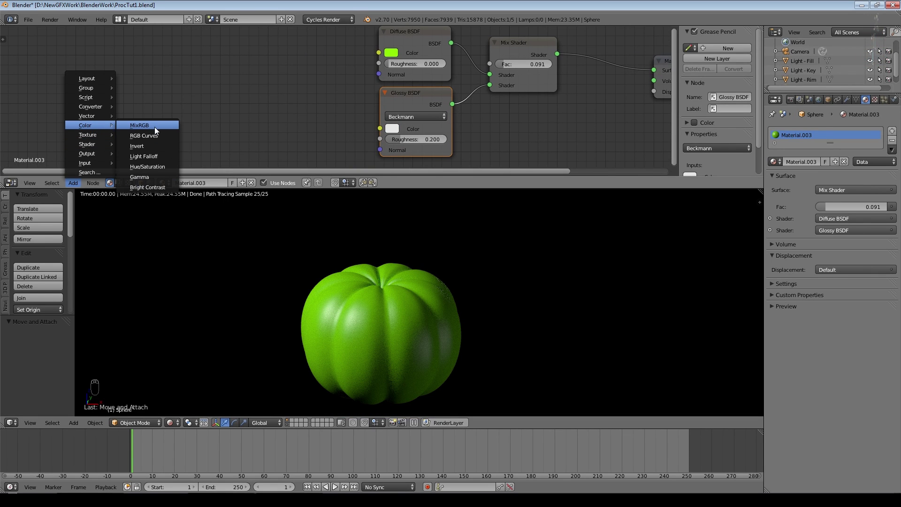
pyautogui.click(140, 125)
pyautogui.click(259, 28)
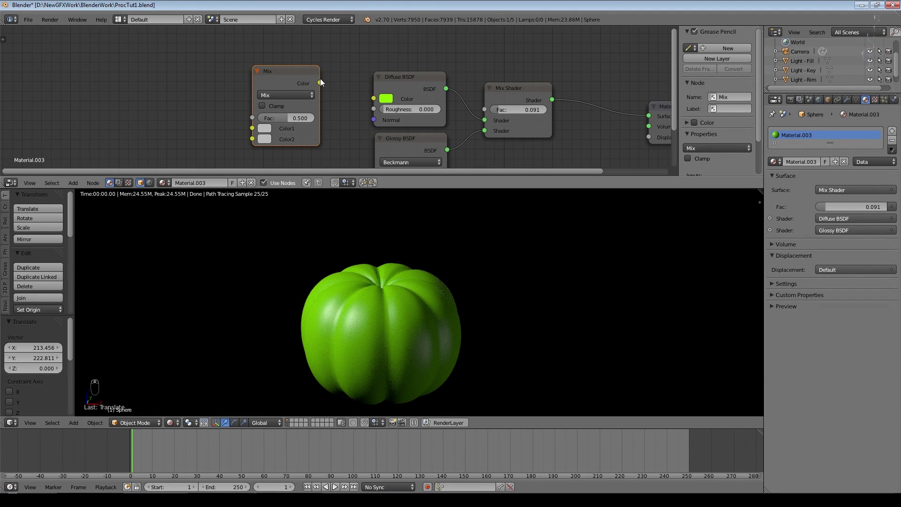
# Step: Sample the Diffuse BSDF's green into the MixRGB node's Color1 and link the node's Color output to the Diffuse color
pyautogui.click(269, 128)
pyautogui.click(342, 234)
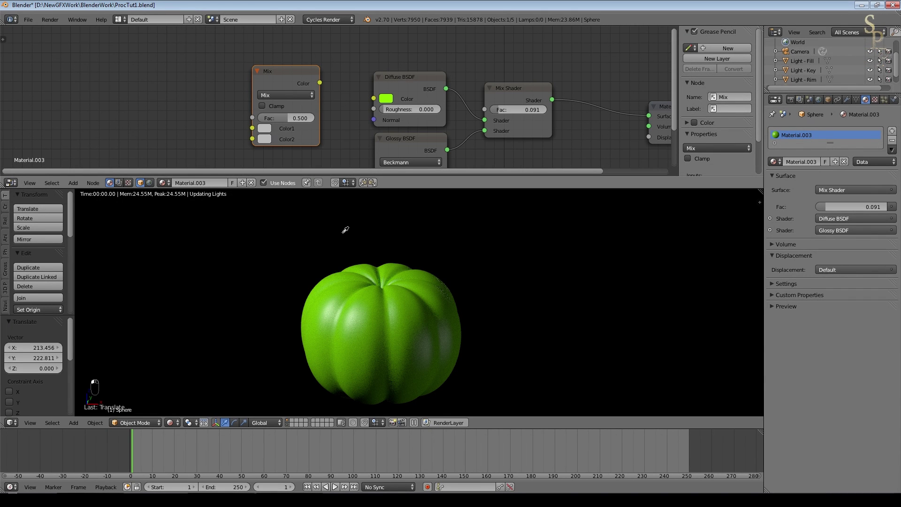
pyautogui.click(390, 99)
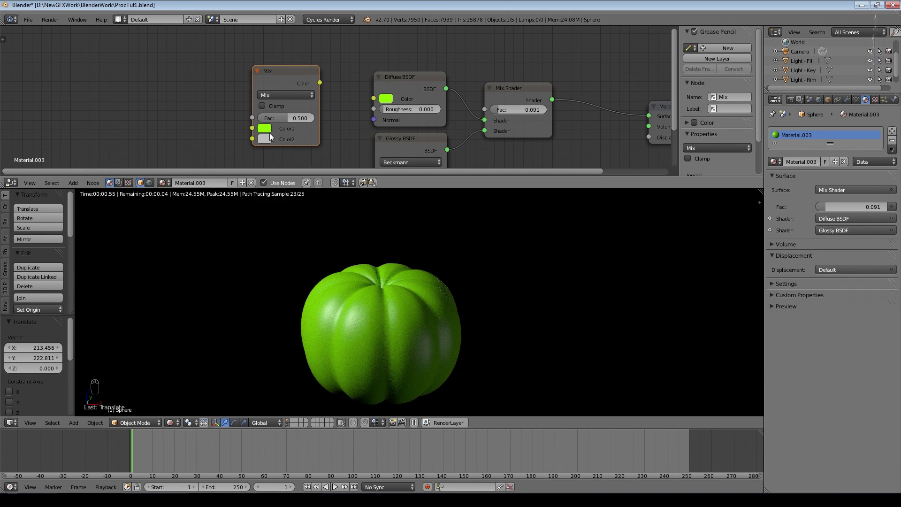
pyautogui.moveTo(369, 99); pyautogui.dragTo(374, 98)
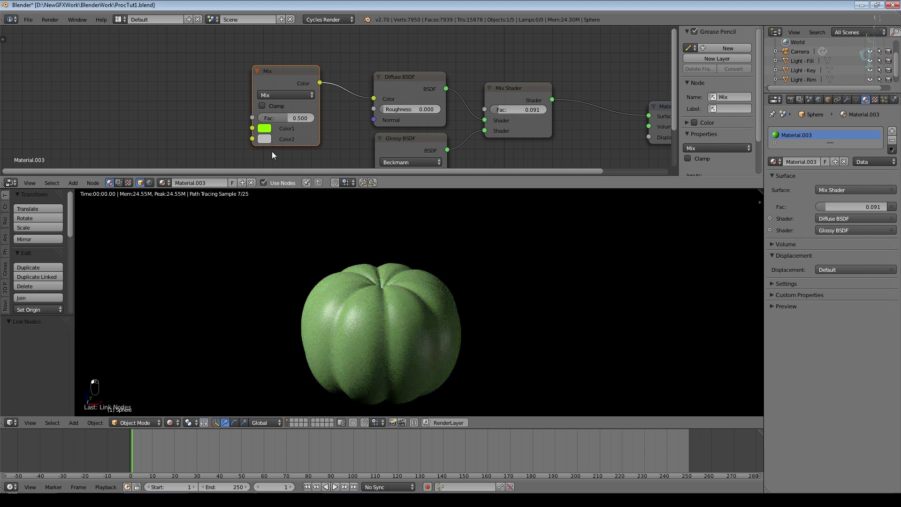
# Step: Copy the green into the MixRGB node's Color2 and darken it to a very dark green
pyautogui.click(266, 126)
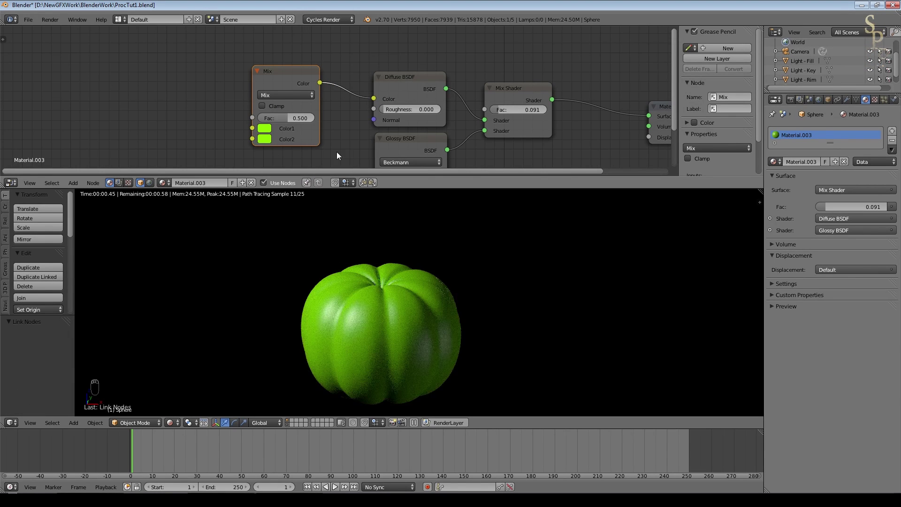
pyautogui.scroll(3, 329, 123)
pyautogui.moveTo(343, 138); pyautogui.dragTo(396, 110, button='middle')
pyautogui.click(300, 121)
pyautogui.moveTo(393, 164); pyautogui.dragTo(394, 211)
pyautogui.scroll(-1, 389, 125)
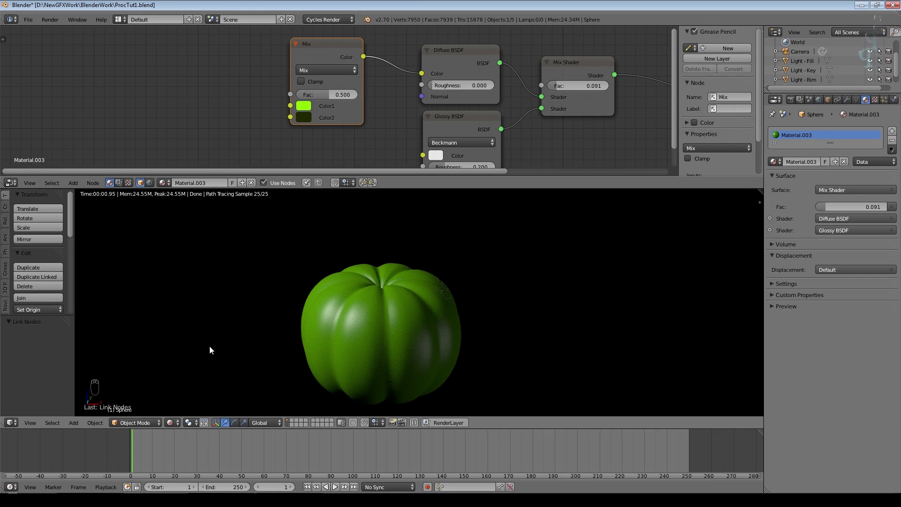
# Step: Put the squash into Vertex Paint mode with the viewport in Solid shading and apply Dirty Vertex Colors
pyautogui.hotkey('shift', 'z')
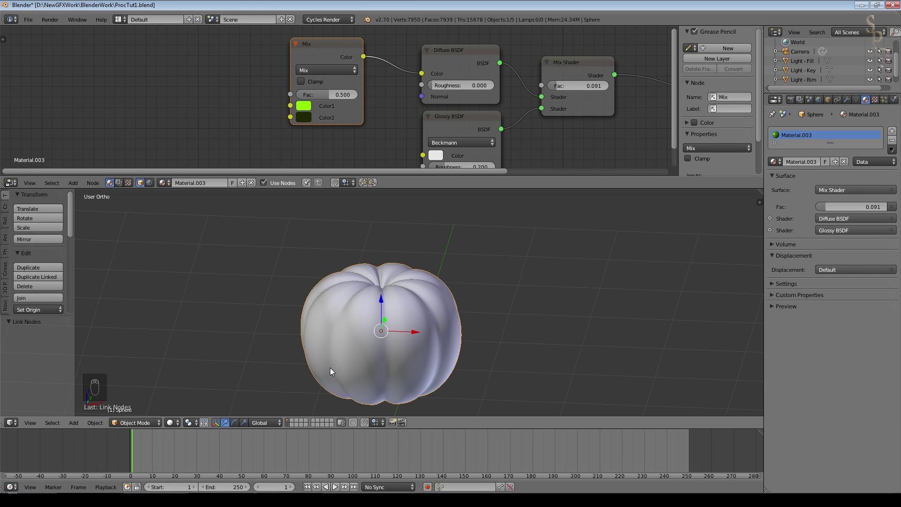
pyautogui.click(133, 423)
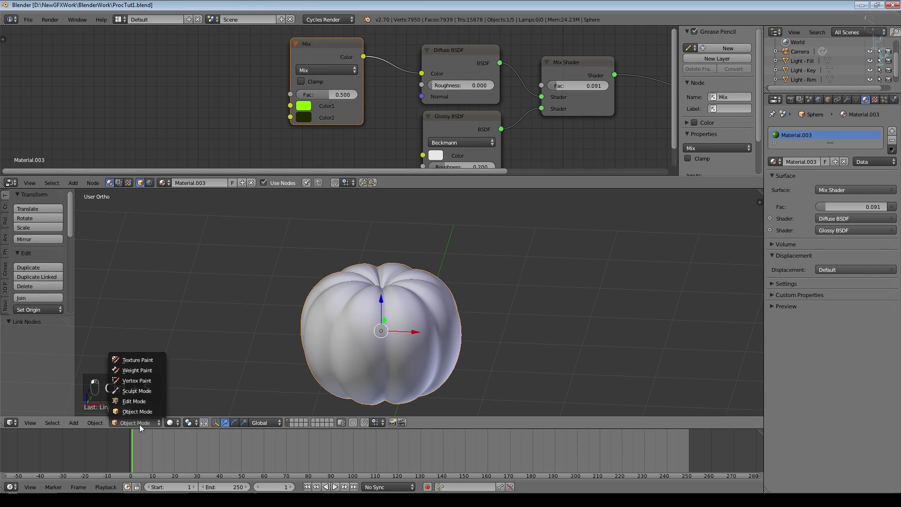
pyautogui.click(160, 380)
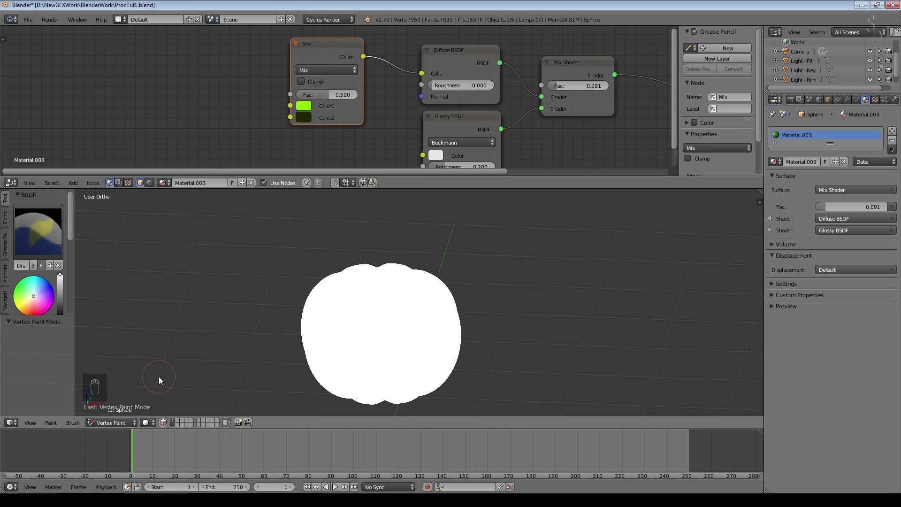
pyautogui.click(50, 423)
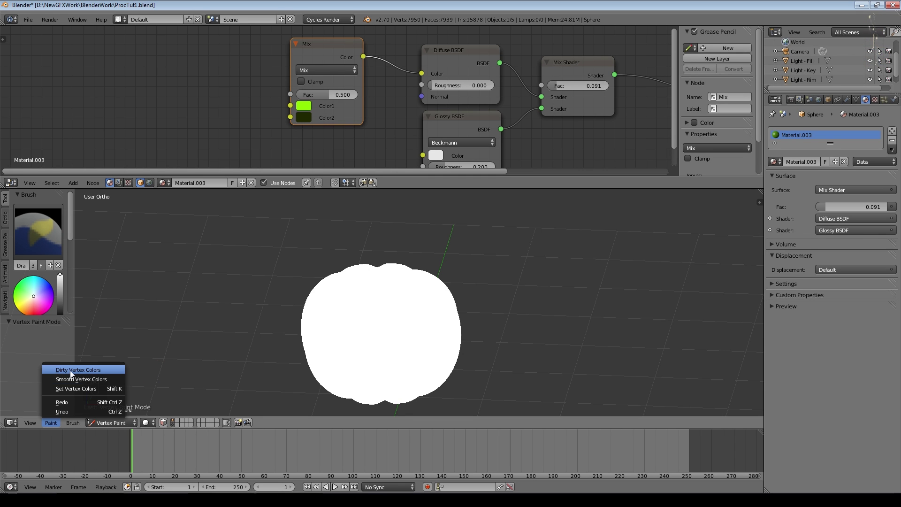
pyautogui.click(69, 370)
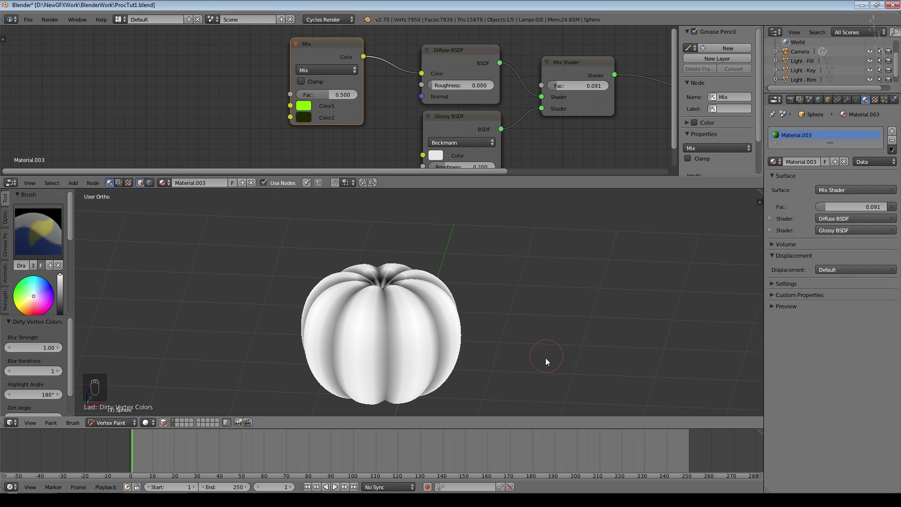
# Step: Check the shaded grooves from several angles and apply Dirty Vertex Colors a second time to deepen them
pyautogui.moveTo(548, 355); pyautogui.dragTo(400, 351, button='middle')
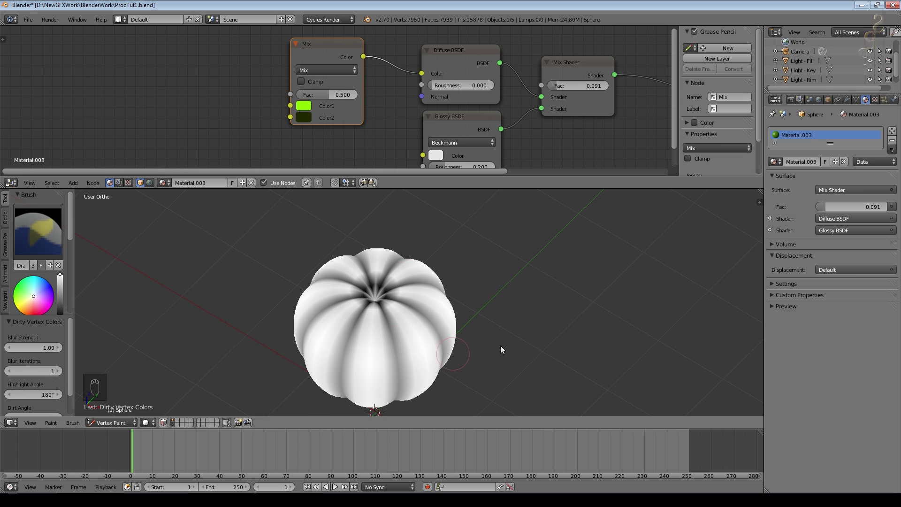
pyautogui.scroll(3, 526, 342)
pyautogui.moveTo(570, 361); pyautogui.dragTo(566, 309, button='middle')
pyautogui.scroll(-1, 565, 309)
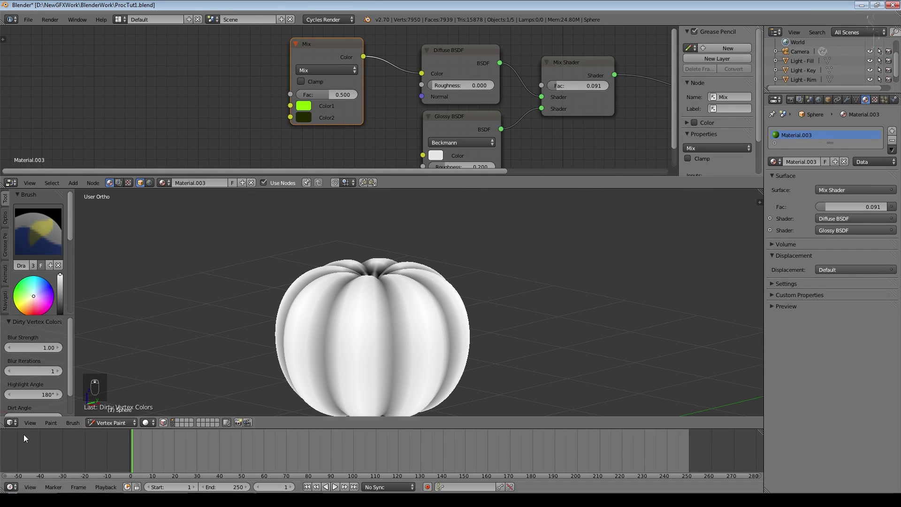
pyautogui.click(50, 423)
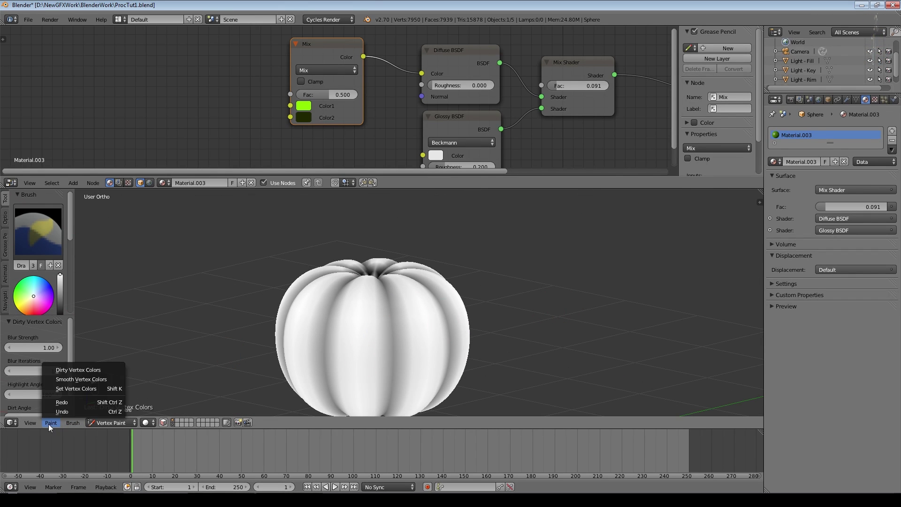
pyautogui.click(63, 371)
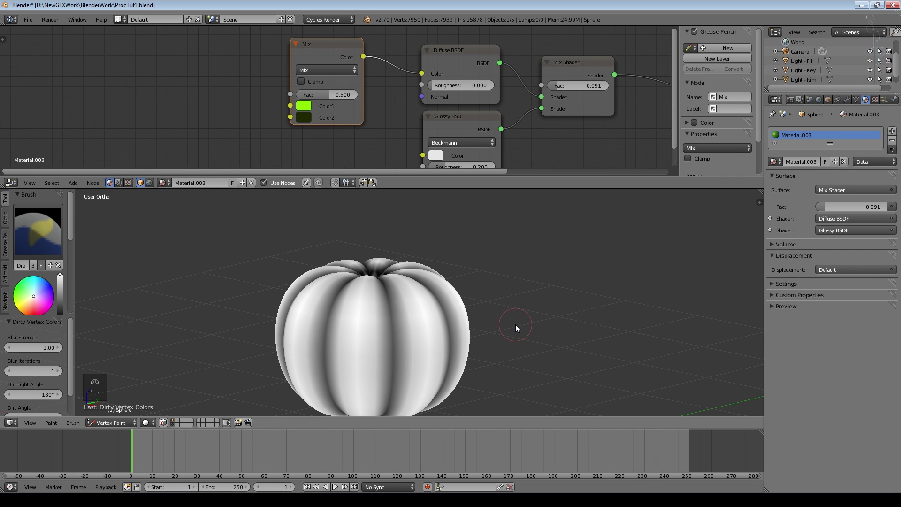
# Step: Rename the squash mesh's vertex color layer as DirtVerts
pyautogui.click(857, 100)
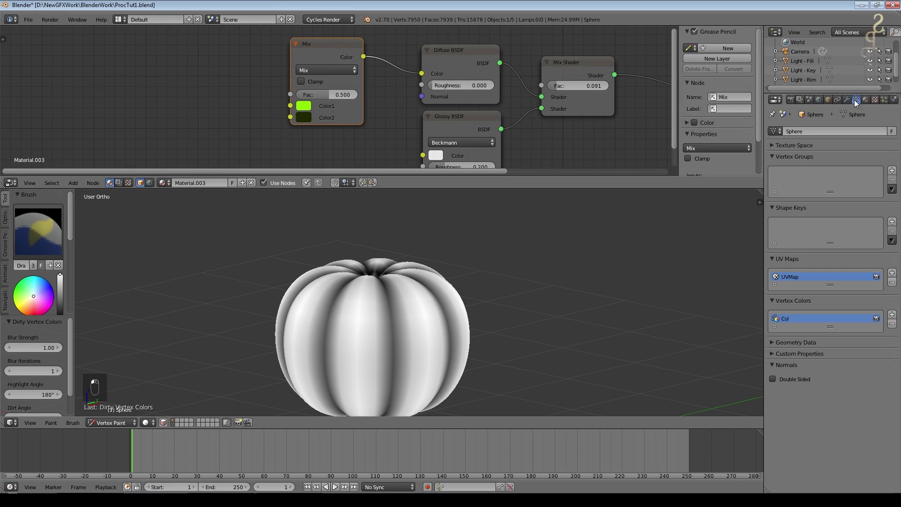
pyautogui.doubleClick(786, 323)
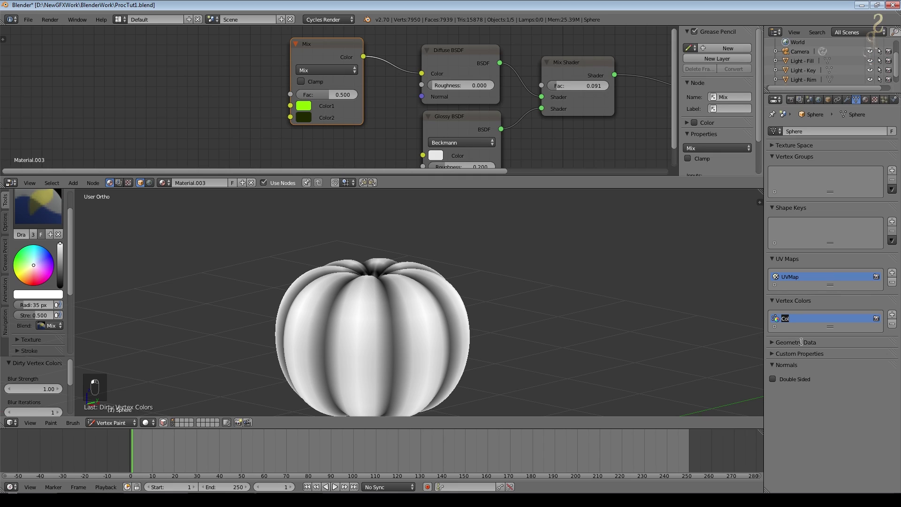
pyautogui.write('DirtVerts')
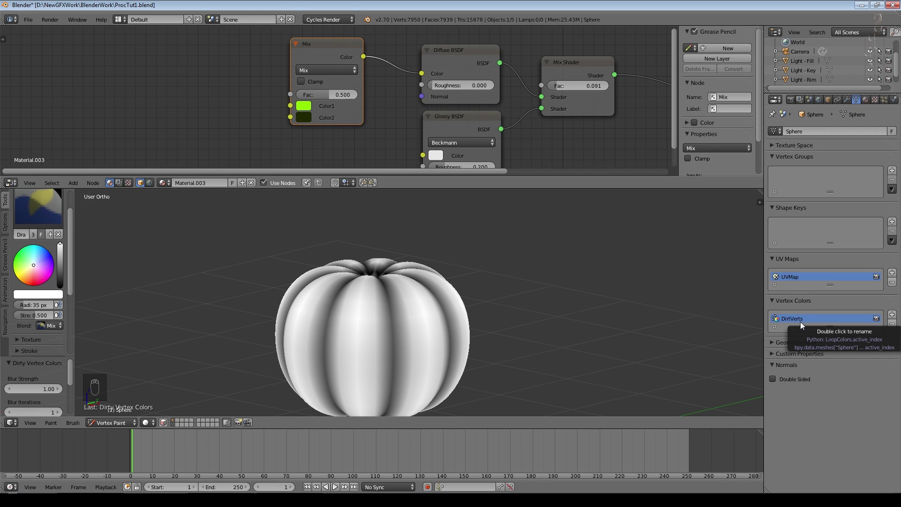
# Step: Return the squash to Object Mode and set the viewport to Rendered shading
pyautogui.click(114, 421)
pyautogui.click(115, 413)
pyautogui.click(171, 422)
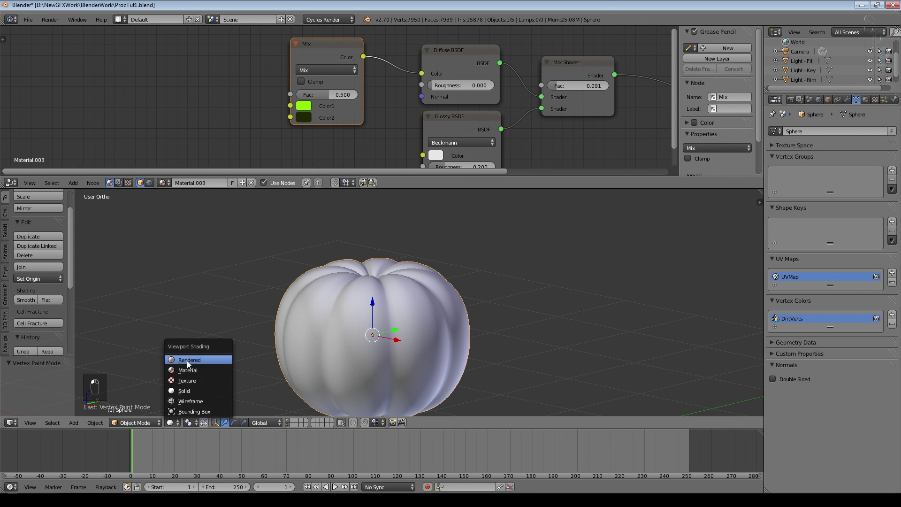
pyautogui.click(186, 363)
# Step: Add an Attribute node ahead of the MixRGB node and set its attribute name to DirtVerts
pyautogui.click(72, 183)
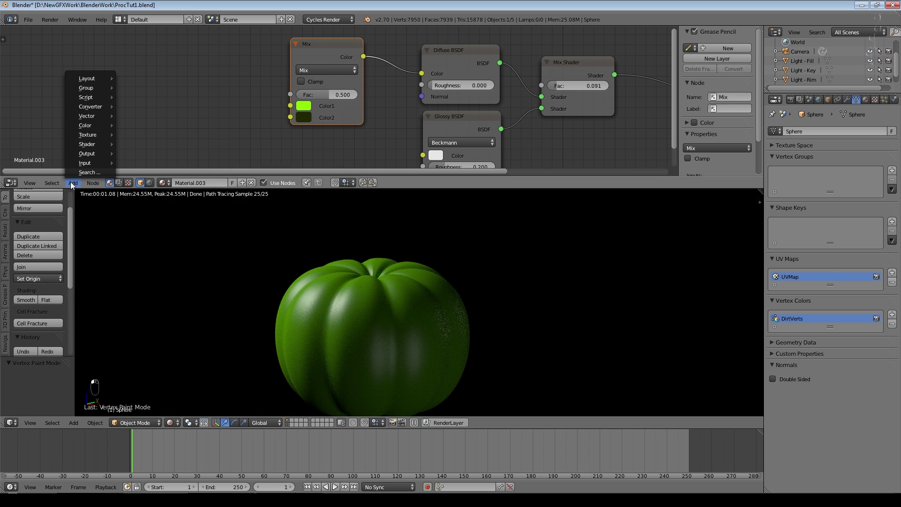
pyautogui.moveTo(83, 164)
pyautogui.click(140, 173)
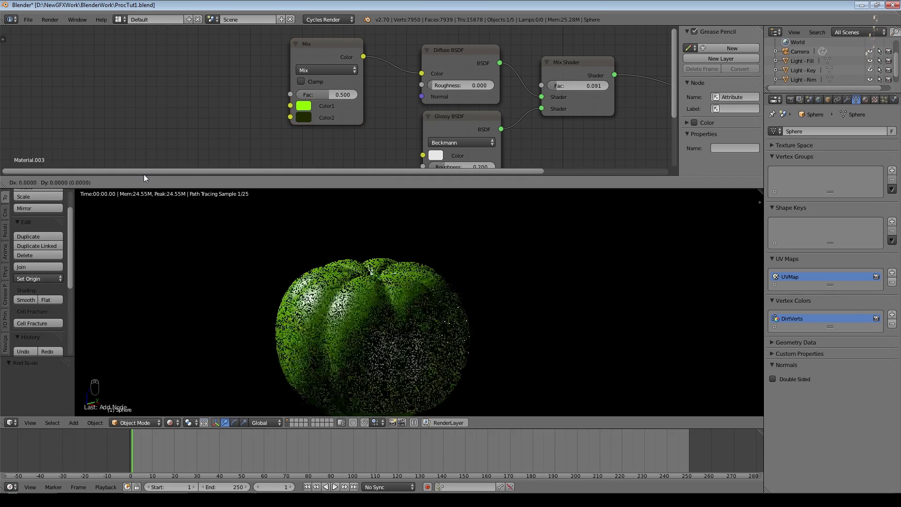
pyautogui.click(124, 75)
pyautogui.moveTo(252, 151); pyautogui.dragTo(374, 136, button='middle')
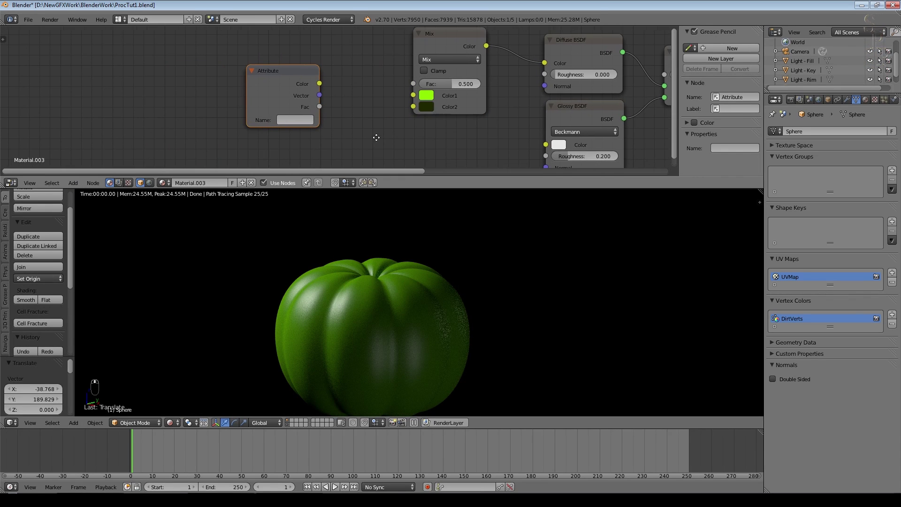
pyautogui.click(295, 120)
pyautogui.write('DirtVerts')
pyautogui.press('Return')
pyautogui.moveTo(388, 111); pyautogui.dragTo(334, 105)
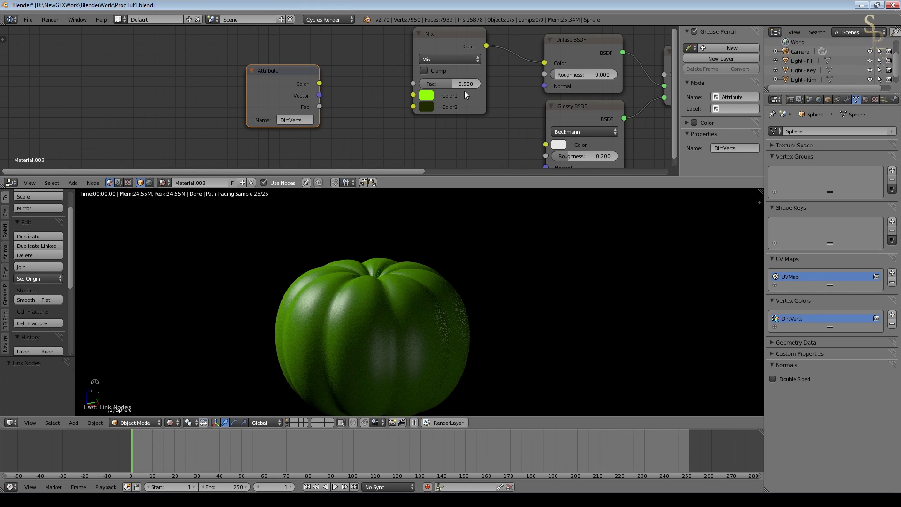
# Step: Compare the two greens in the render by setting the MixRGB factor to 0, 1 and 0.436
pyautogui.moveTo(449, 83); pyautogui.dragTo(362, 84)
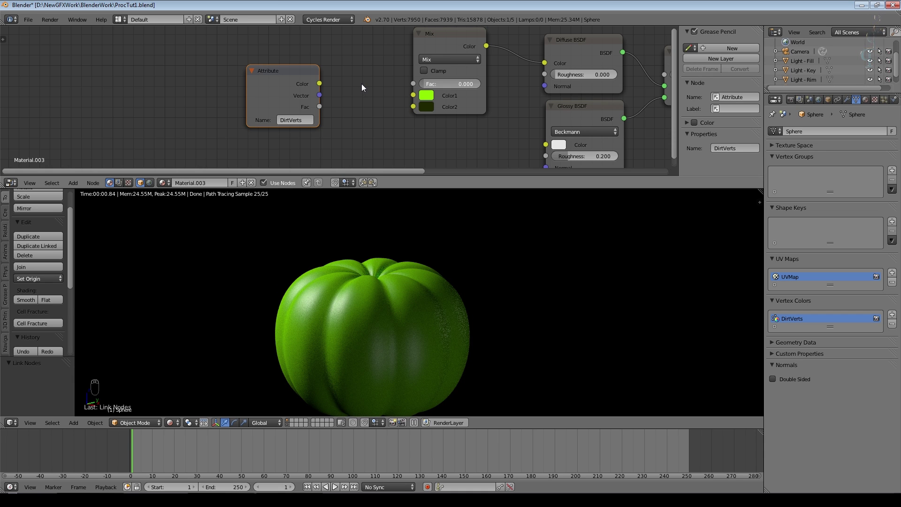
pyautogui.moveTo(361, 83); pyautogui.dragTo(730, 80)
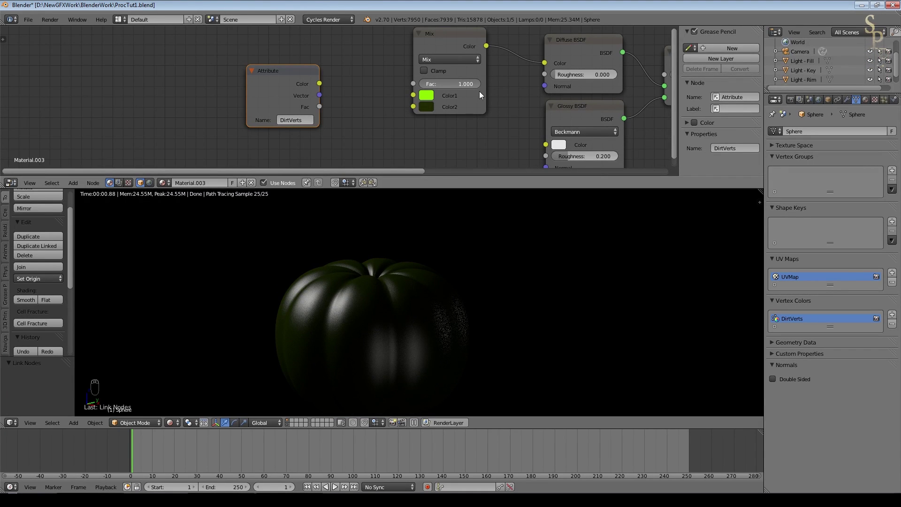
pyautogui.moveTo(481, 91); pyautogui.dragTo(445, 95)
# Step: Link the Attribute's Fac output to the MixRGB factor, try an Invert node between them, and delete the Invert node
pyautogui.moveTo(319, 108); pyautogui.dragTo(418, 84)
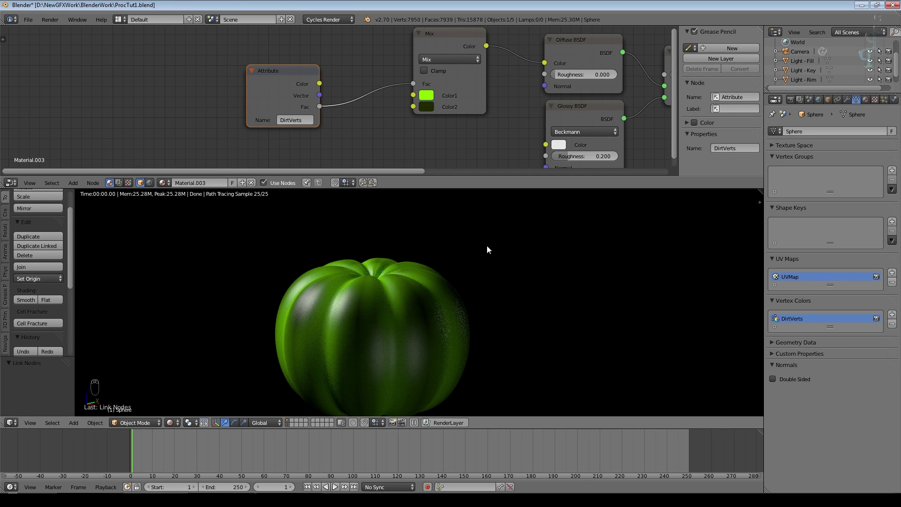
pyautogui.scroll(1, 423, 265)
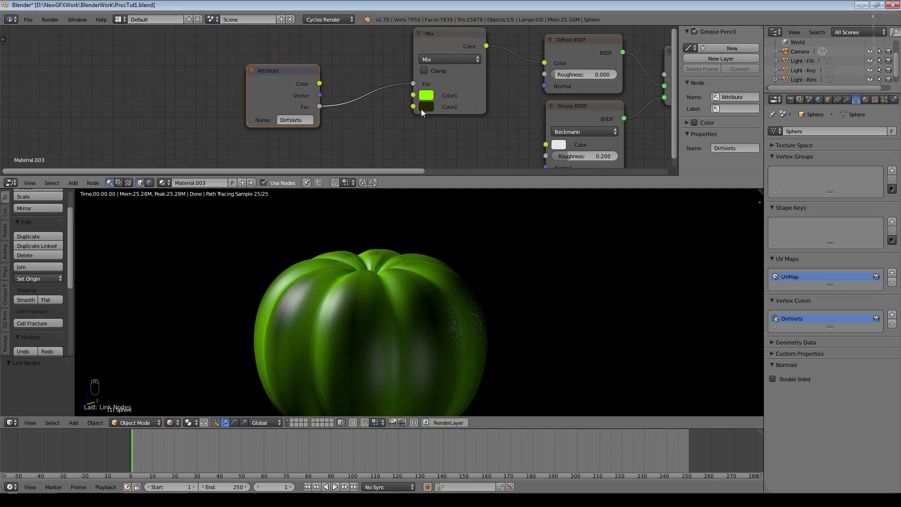
pyautogui.moveTo(277, 84); pyautogui.dragTo(199, 81)
pyautogui.click(73, 184)
pyautogui.moveTo(86, 125)
pyautogui.click(140, 142)
pyautogui.click(294, 75)
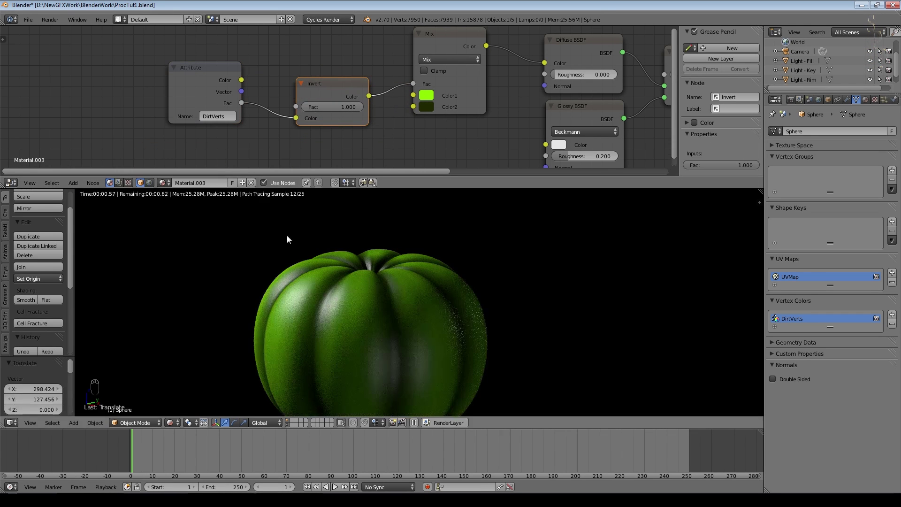
pyautogui.moveTo(473, 268); pyautogui.dragTo(394, 282, button='middle')
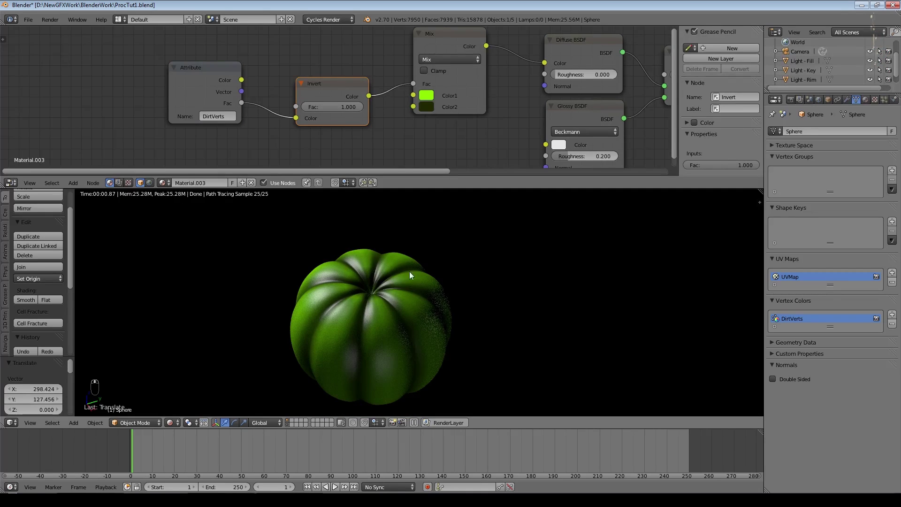
pyautogui.press('Delete')
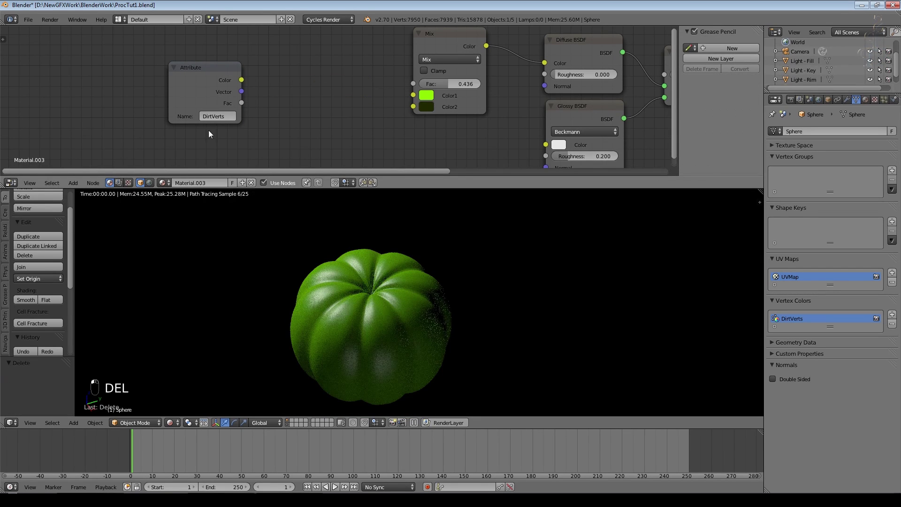
# Step: Insert a ColorRamp between the Attribute's Color output and the MixRGB factor, and flip the ramp's colors
pyautogui.moveTo(191, 69); pyautogui.dragTo(117, 40)
pyautogui.click(74, 184)
pyautogui.moveTo(94, 106)
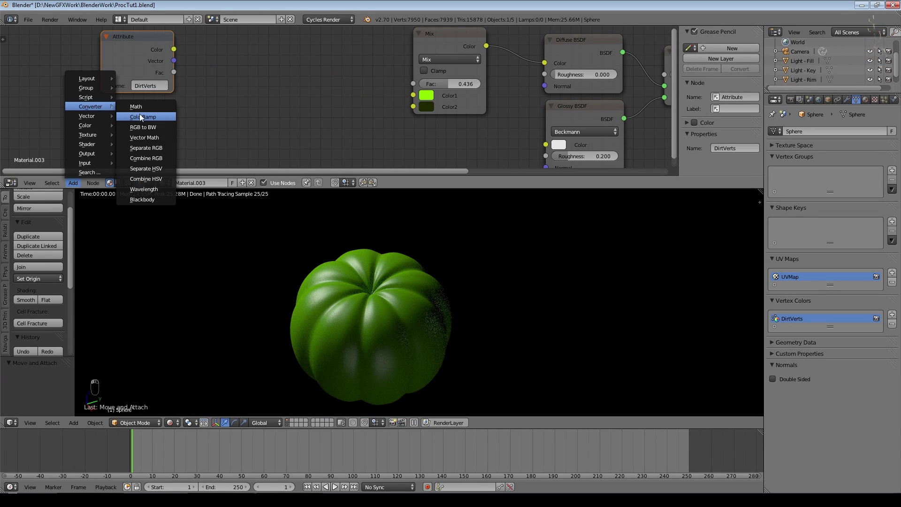
pyautogui.click(140, 115)
pyautogui.click(236, 38)
pyautogui.moveTo(173, 49); pyautogui.dragTo(237, 139)
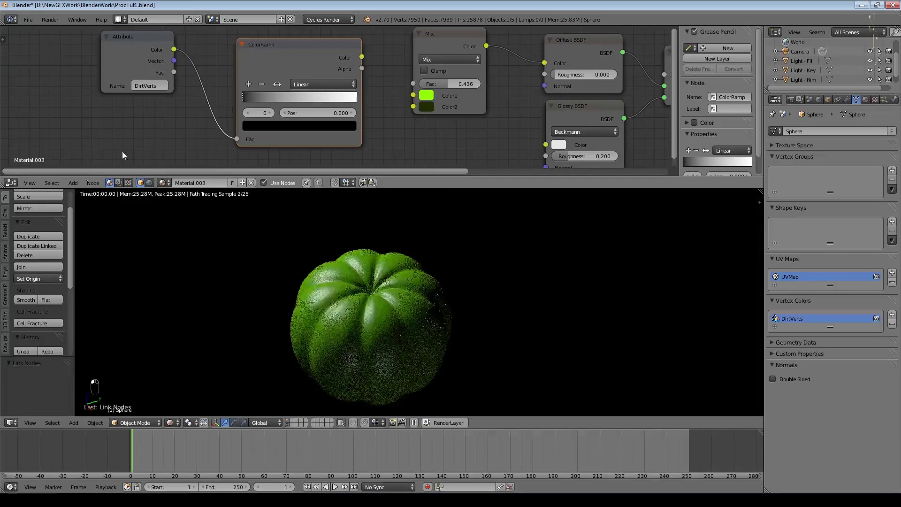
pyautogui.moveTo(412, 87); pyautogui.dragTo(413, 84)
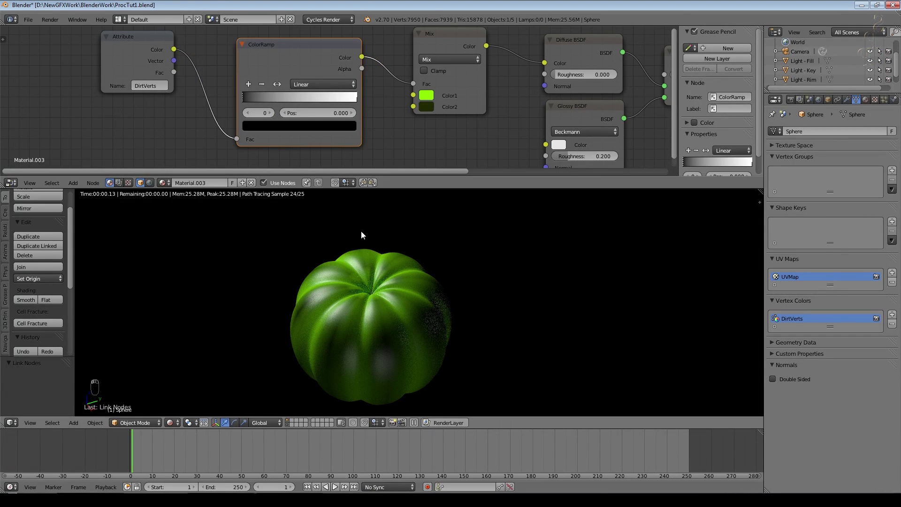
pyautogui.click(277, 85)
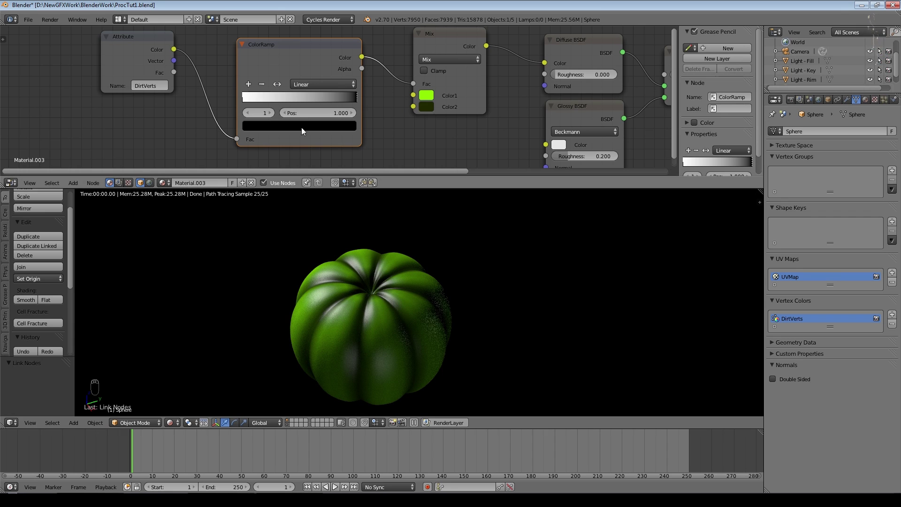
# Step: Narrow the ColorRamp's transition by moving the white and black stops inward, with the black stop at 0.405
pyautogui.moveTo(244, 100); pyautogui.dragTo(278, 100)
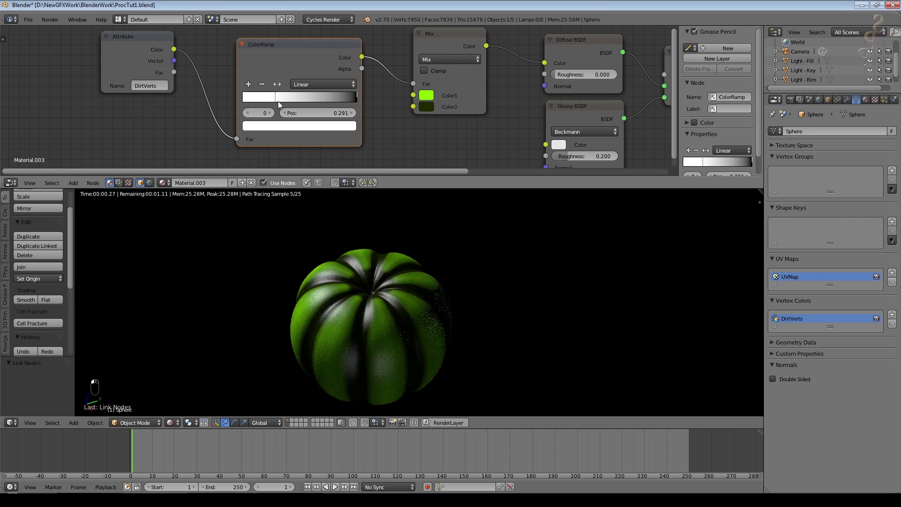
pyautogui.moveTo(357, 98); pyautogui.dragTo(300, 98)
pyautogui.moveTo(414, 331); pyautogui.dragTo(440, 309, button='middle')
pyautogui.scroll(2, 440, 310)
pyautogui.moveTo(271, 102)
pyautogui.mouseDown()
pyautogui.moveTo(287, 100)
pyautogui.moveTo(260, 100)
pyautogui.moveTo(345, 104)
pyautogui.moveTo(250, 100)
pyautogui.moveTo(270, 100)
pyautogui.mouseUp()
pyautogui.moveTo(299, 100); pyautogui.dragTo(288, 100)
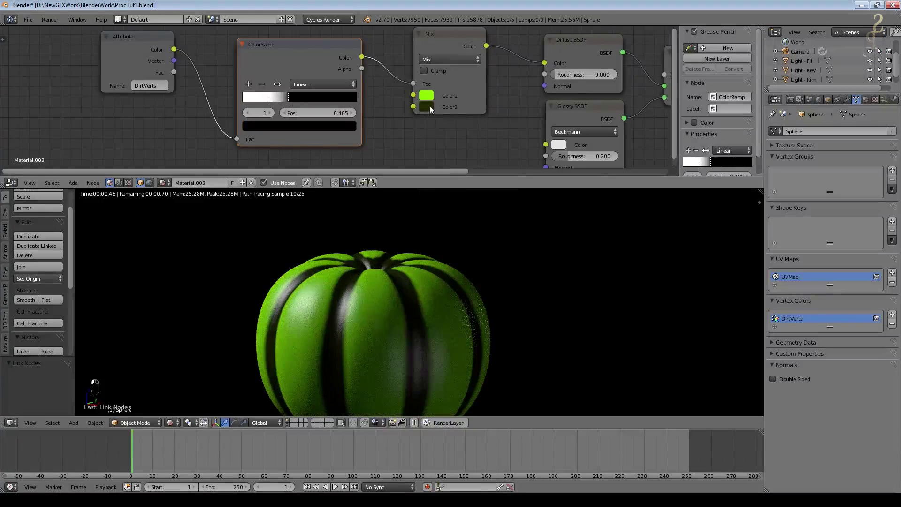
# Step: Change the Mix node's Color2 from dark green to a bright yellow
pyautogui.click(428, 107)
pyautogui.moveTo(509, 183); pyautogui.dragTo(509, 119)
pyautogui.click(428, 107)
pyautogui.moveTo(443, 155); pyautogui.dragTo(426, 181)
# Step: Try B-Spline interpolation on the ColorRamp with the black stop at 0.636
pyautogui.click(304, 84)
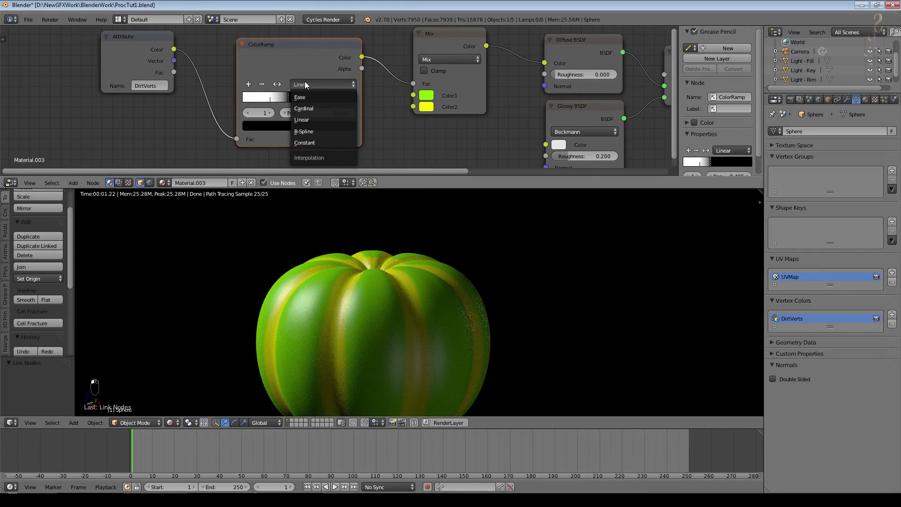
pyautogui.click(314, 130)
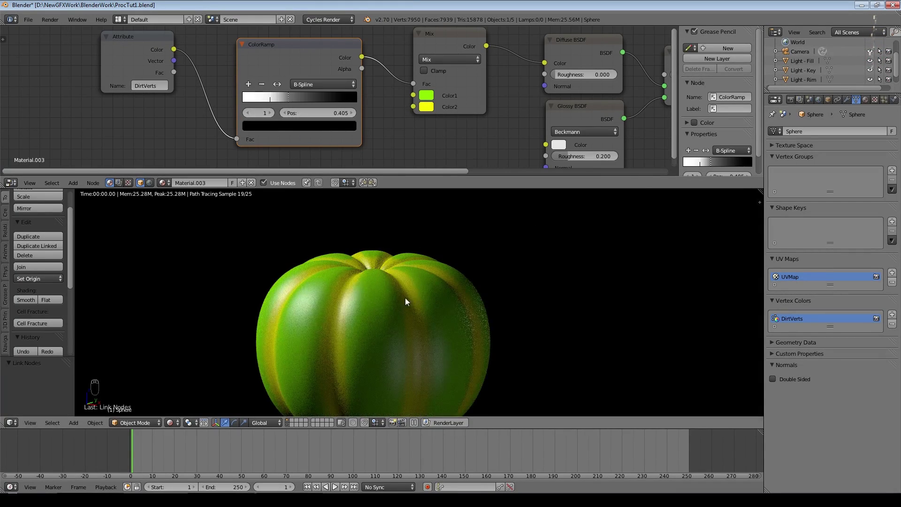
pyautogui.scroll(3, 421, 285)
pyautogui.moveTo(270, 99); pyautogui.dragTo(314, 99)
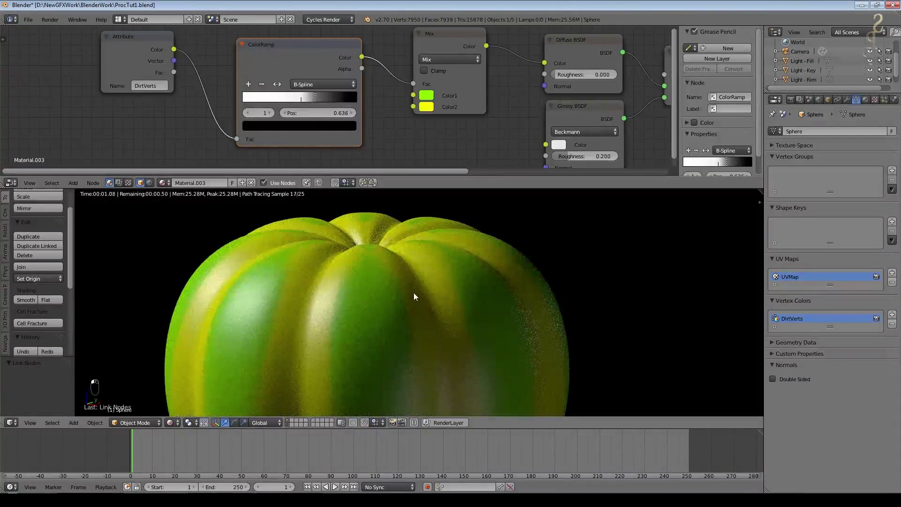
pyautogui.scroll(-2, 414, 297)
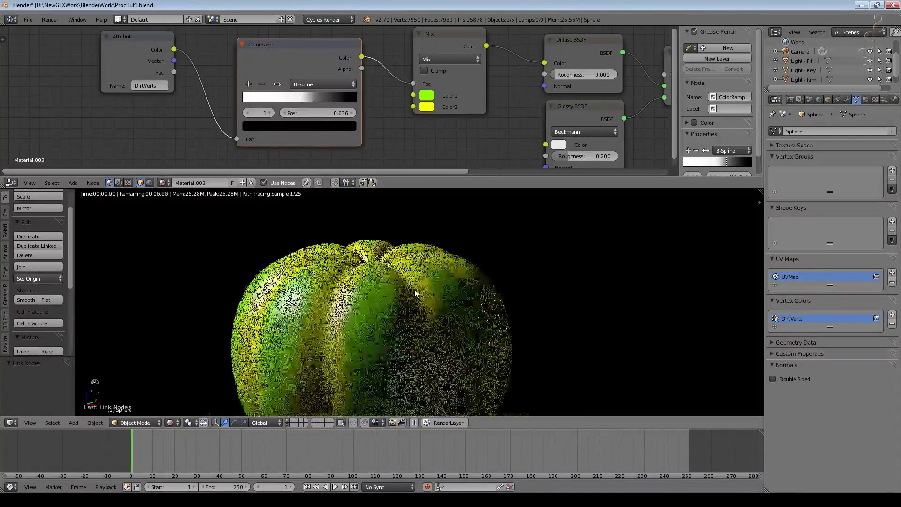
# Step: Darken the Mix node's yellow Color2 slightly, and adjust the hue and brightness of the green Color1
pyautogui.click(430, 108)
pyautogui.moveTo(510, 118); pyautogui.dragTo(514, 123)
pyautogui.click(431, 98)
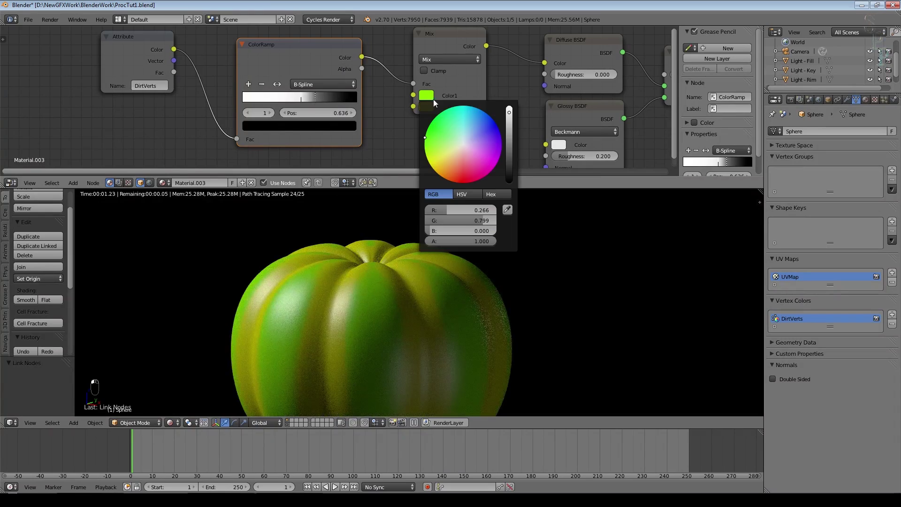
pyautogui.moveTo(431, 145); pyautogui.dragTo(425, 147)
pyautogui.click(509, 143)
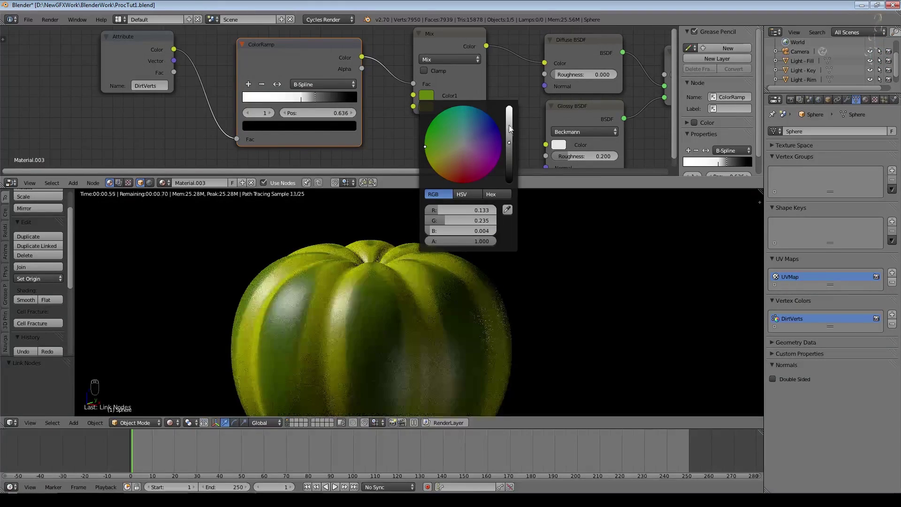
pyautogui.click(510, 127)
# Step: Switch the ColorRamp to Cardinal interpolation, with the white stop at 0.386 and the black stop just beyond it
pyautogui.moveTo(317, 100); pyautogui.dragTo(295, 99)
pyautogui.click(323, 84)
pyautogui.click(321, 106)
pyautogui.click(289, 99)
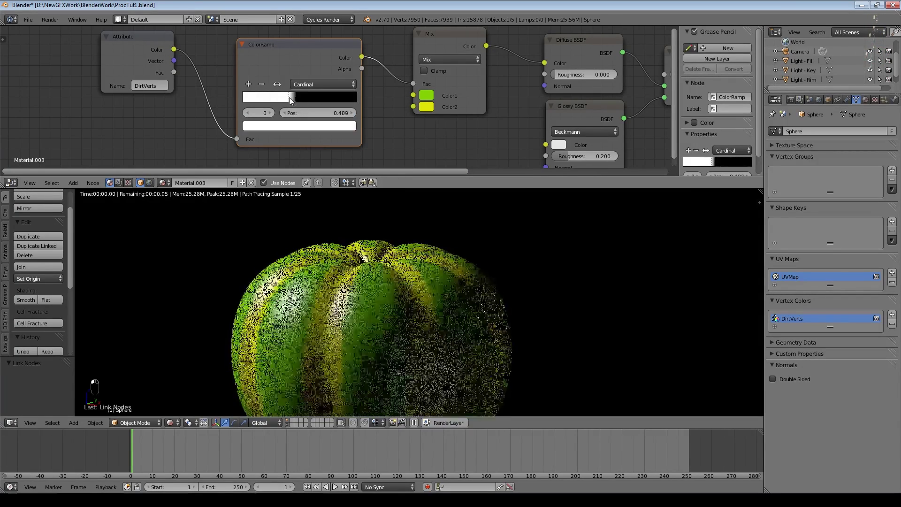
pyautogui.scroll(-3, 412, 284)
pyautogui.moveTo(449, 303); pyautogui.dragTo(473, 312, button='middle')
pyautogui.moveTo(429, 345); pyautogui.dragTo(499, 385, button='middle')
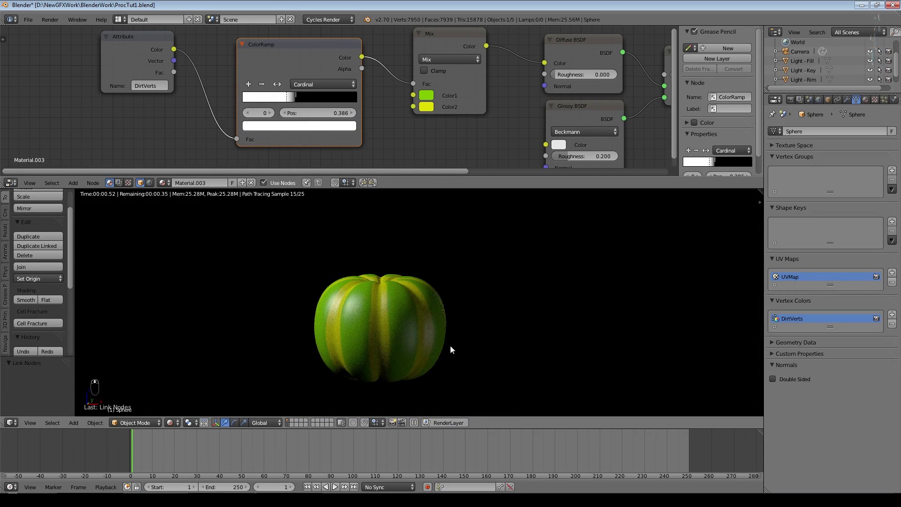
pyautogui.scroll(3, 430, 312)
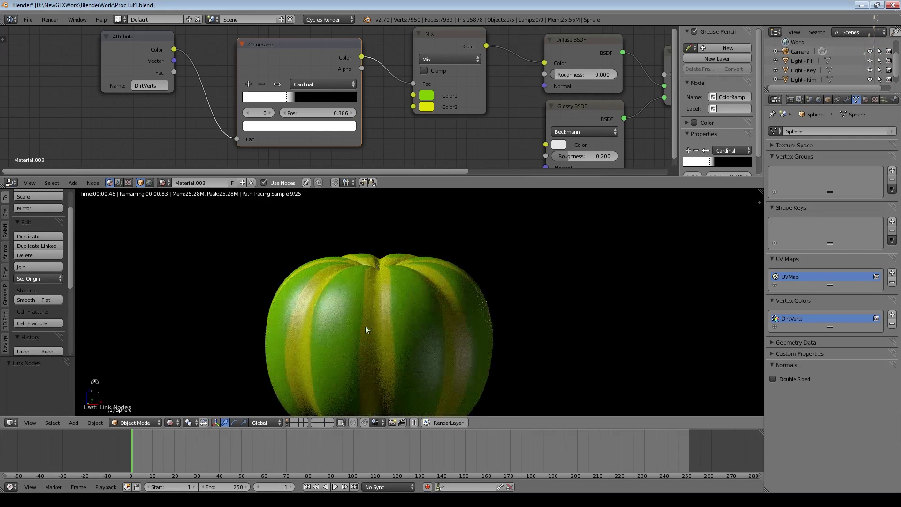
pyautogui.scroll(-1, 442, 319)
pyautogui.scroll(-4, 402, 116)
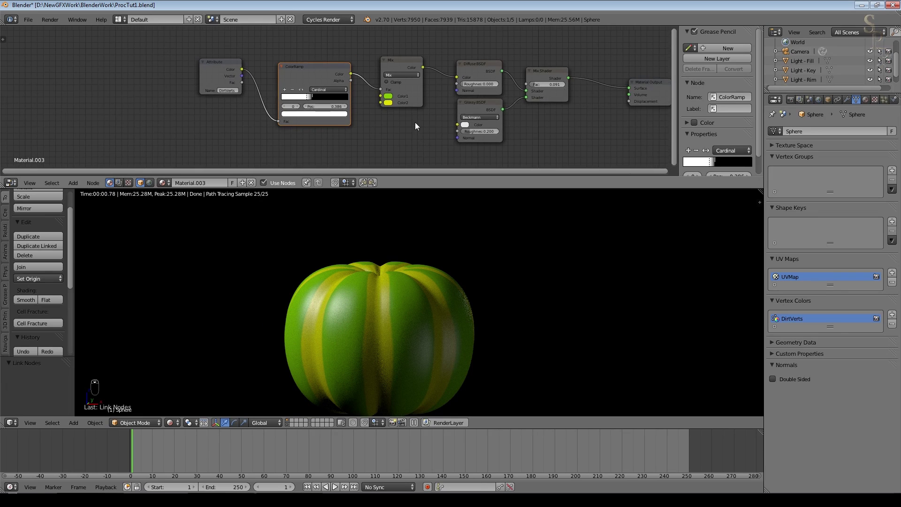
# Step: Move the Attribute node away from the Mix node and add a Noise Texture node below the ColorRamp
pyautogui.moveTo(221, 60); pyautogui.dragTo(117, 55)
pyautogui.click(73, 183)
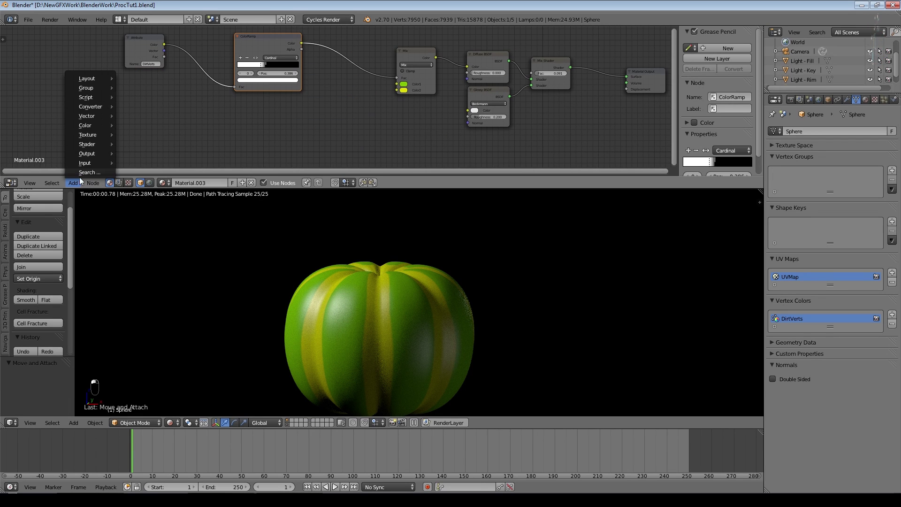
pyautogui.moveTo(92, 134)
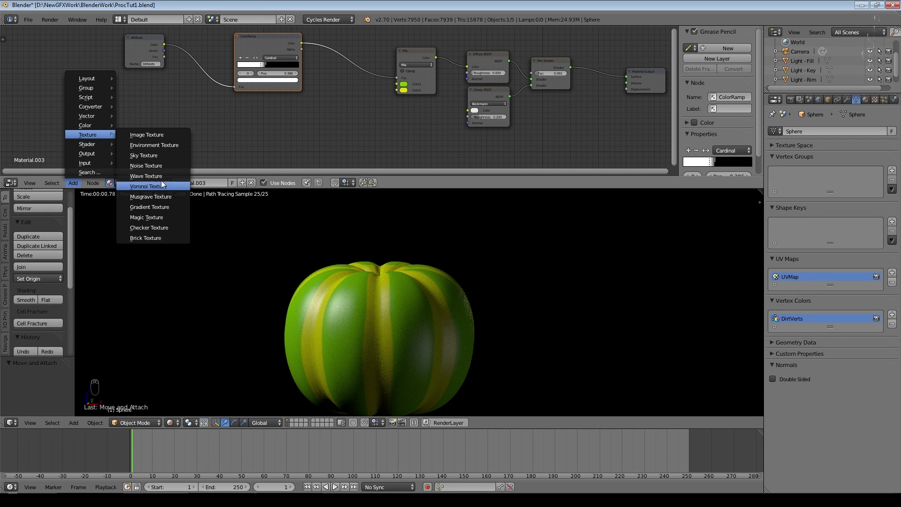
pyautogui.click(158, 165)
pyautogui.click(247, 103)
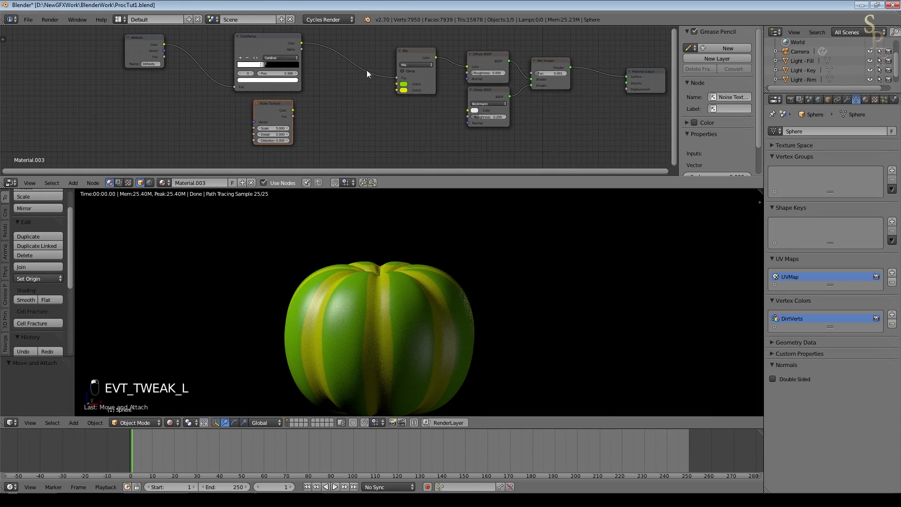
# Step: Insert a duplicate of the Mix node after the ColorRamp, set it to Add, and link the noise Fac to its Color2
pyautogui.click(424, 56)
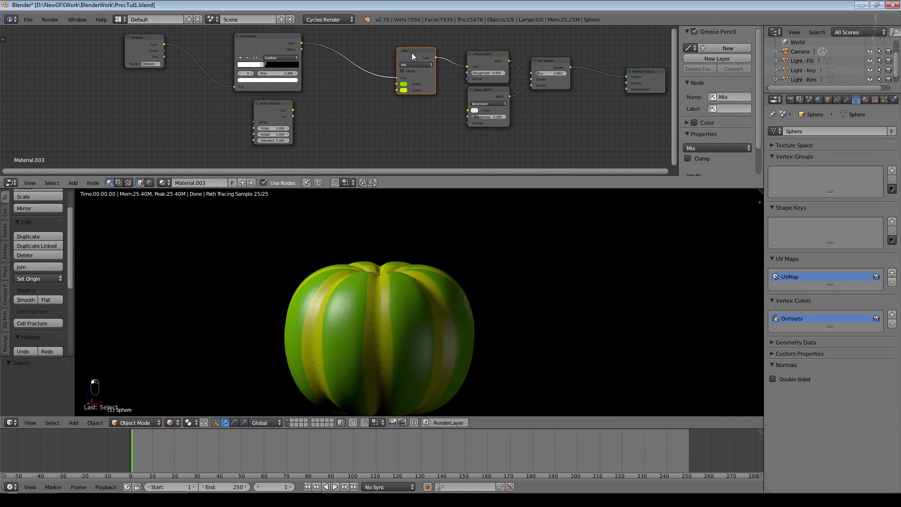
pyautogui.hotkey('shift', 'd')
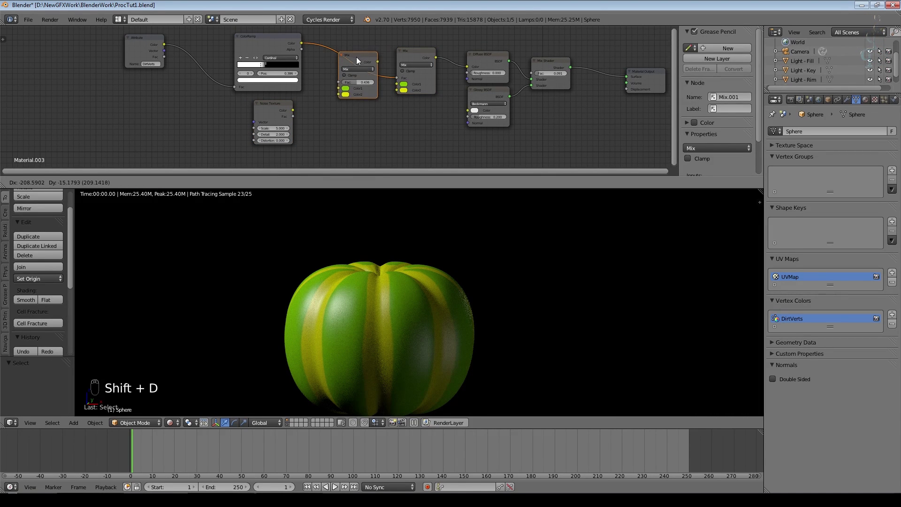
pyautogui.click(356, 60)
pyautogui.scroll(1, 365, 122)
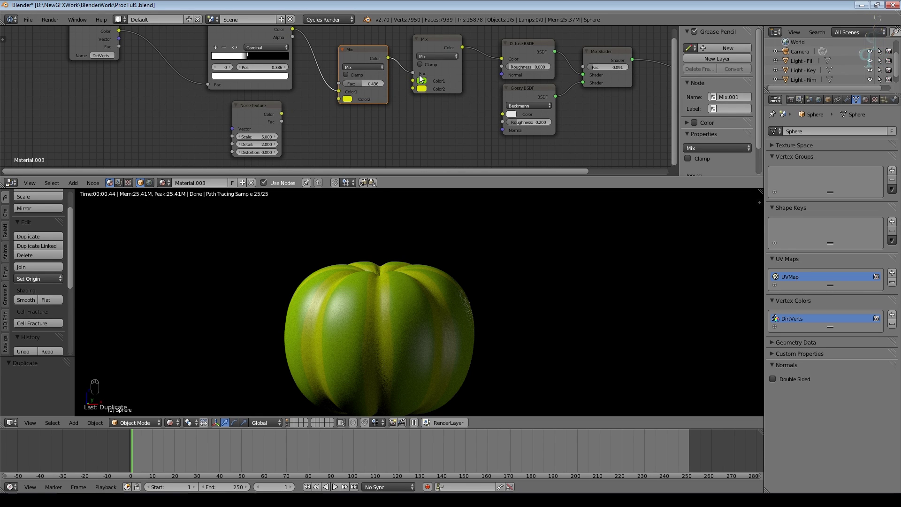
pyautogui.click(361, 68)
pyautogui.click(360, 83)
pyautogui.moveTo(308, 111); pyautogui.dragTo(340, 97)
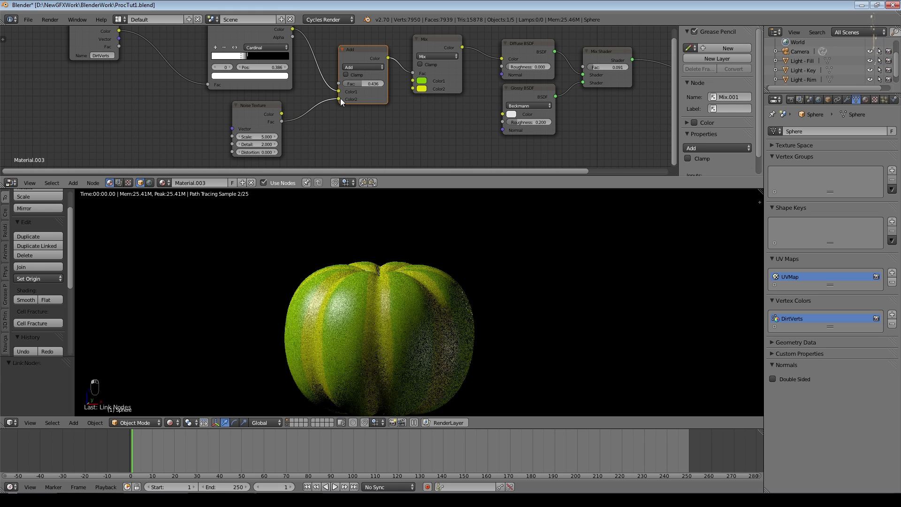
# Step: Move the Noise Texture node back and insert a duplicate of the ColorRamp between it and the Add node
pyautogui.moveTo(244, 112); pyautogui.dragTo(90, 131)
pyautogui.scroll(-3, 232, 117)
pyautogui.moveTo(257, 38); pyautogui.dragTo(252, 30)
pyautogui.hotkey('shift', 'd')
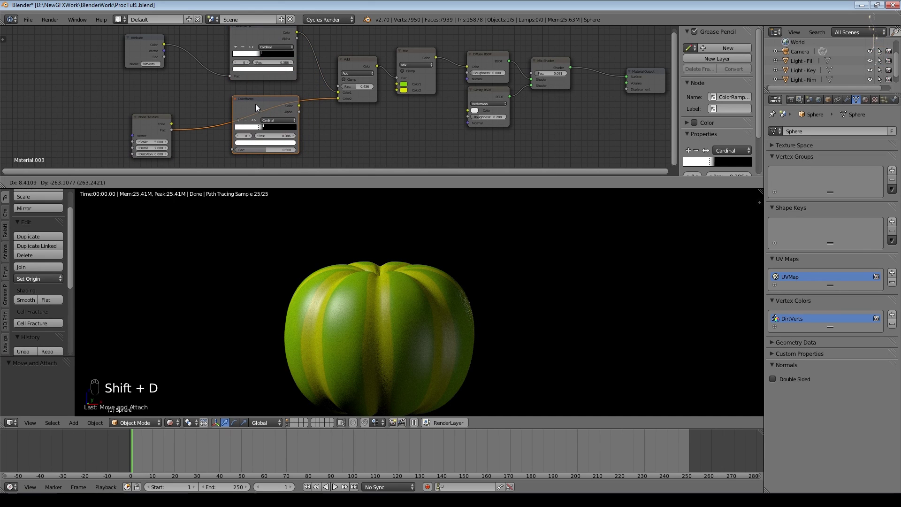
pyautogui.click(255, 103)
pyautogui.moveTo(387, 123); pyautogui.dragTo(397, 112, button='middle')
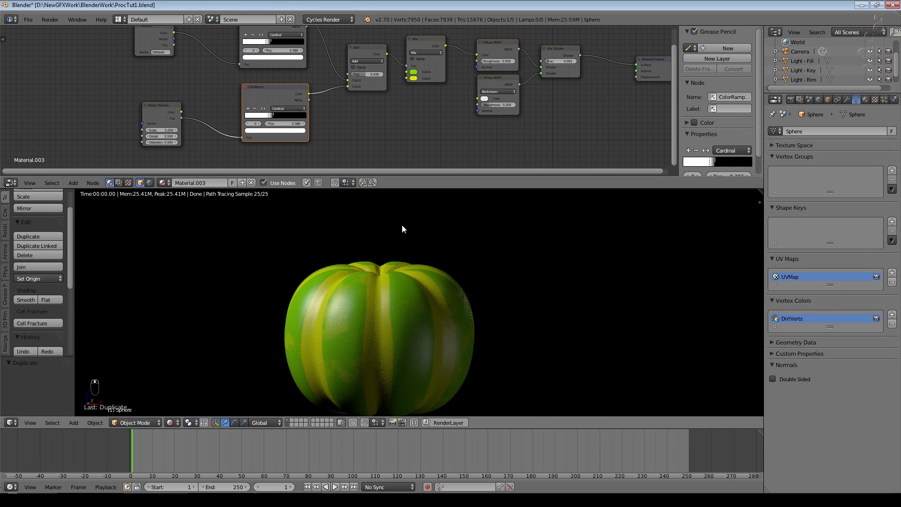
# Step: Set the Add node's factor to 1.000, and soften the noise ColorRamp with its white stop at 0.382
pyautogui.scroll(5, 401, 224)
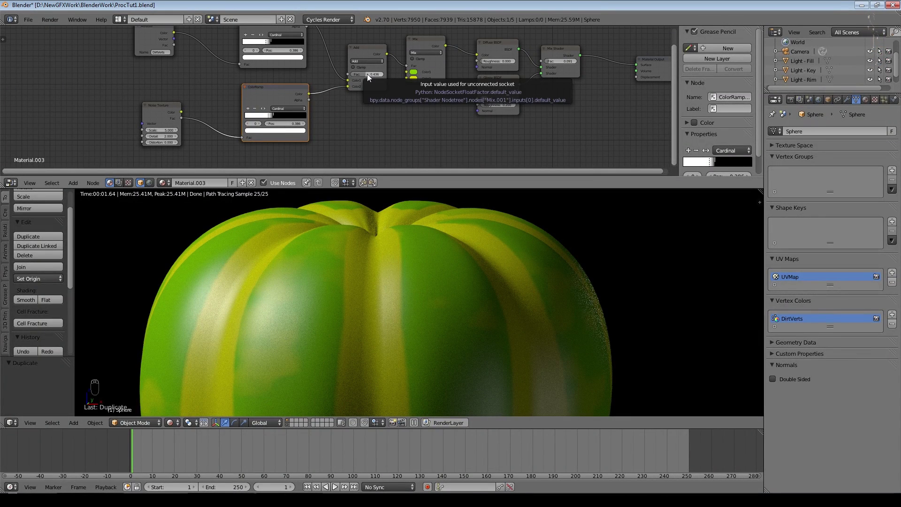
pyautogui.moveTo(367, 74); pyautogui.dragTo(411, 78)
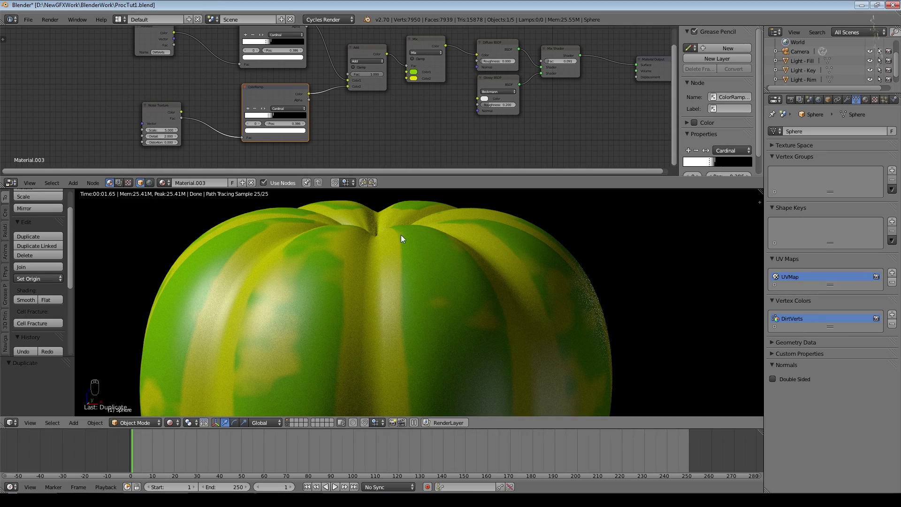
pyautogui.scroll(-1, 341, 139)
pyautogui.scroll(7, 381, 131)
pyautogui.moveTo(250, 123)
pyautogui.mouseDown()
pyautogui.moveTo(299, 120)
pyautogui.moveTo(244, 123)
pyautogui.mouseUp()
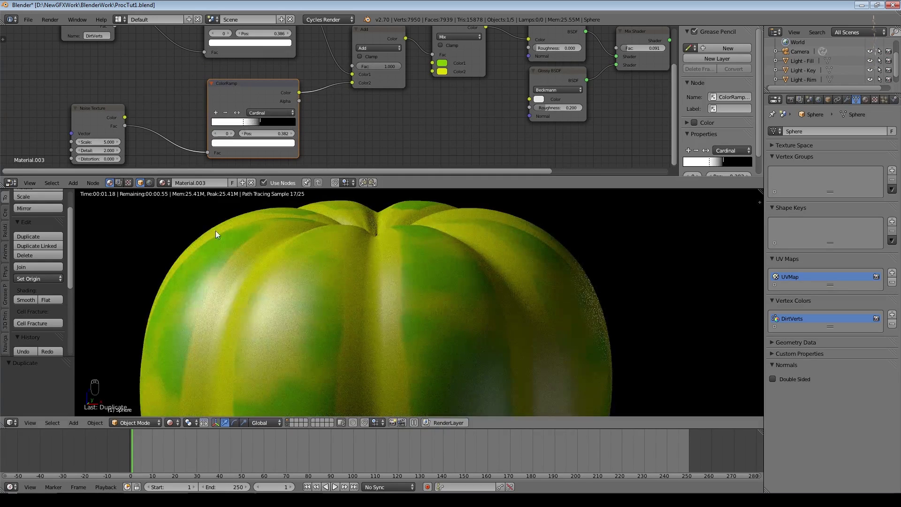
# Step: Try a Noise Texture scale of 25, and settle on a scale of 20
pyautogui.moveTo(103, 107); pyautogui.dragTo(116, 102)
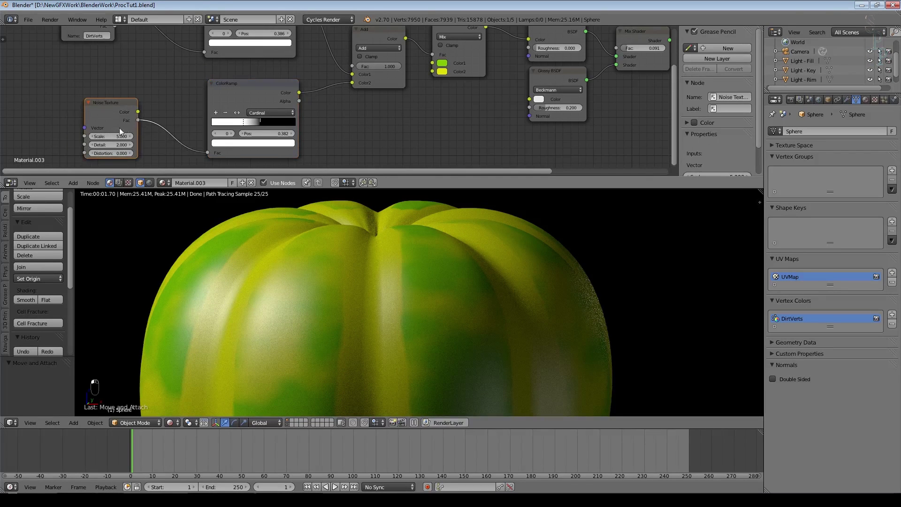
pyautogui.write('25')
pyautogui.press('Return')
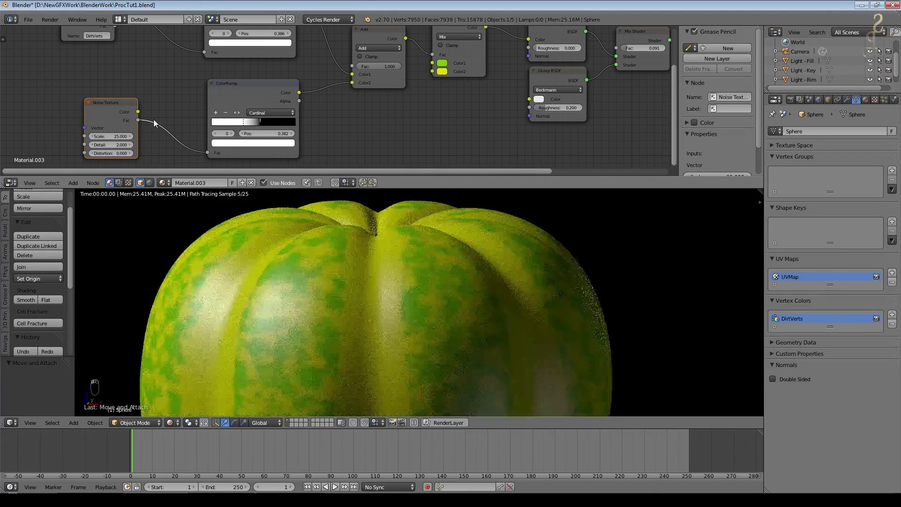
pyautogui.click(113, 136)
pyautogui.press('Return')
# Step: Flip the noise ColorRamp's colors and sharpen its transition, with the white stop at 0.605 close to the black stop
pyautogui.scroll(2, 211, 131)
pyautogui.moveTo(210, 132); pyautogui.dragTo(232, 132)
pyautogui.scroll(-1, 240, 135)
pyautogui.click(212, 118)
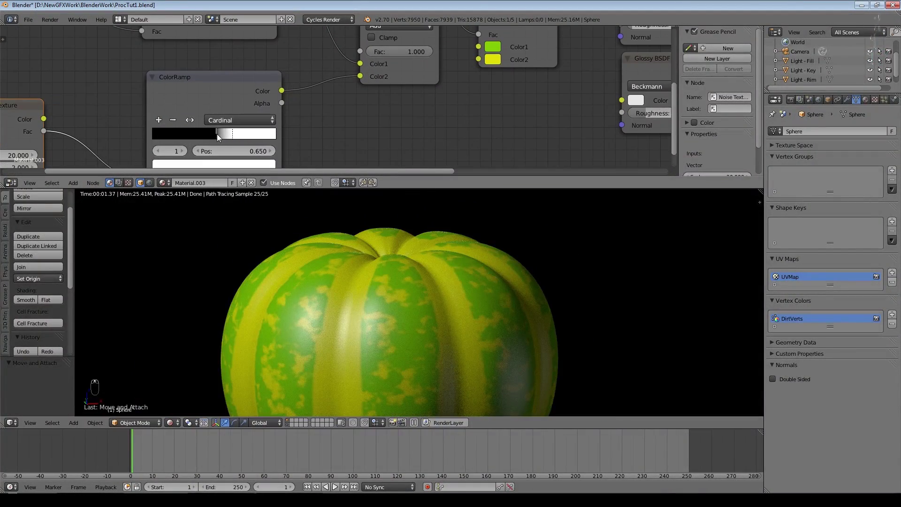
pyautogui.moveTo(217, 134); pyautogui.dragTo(227, 135)
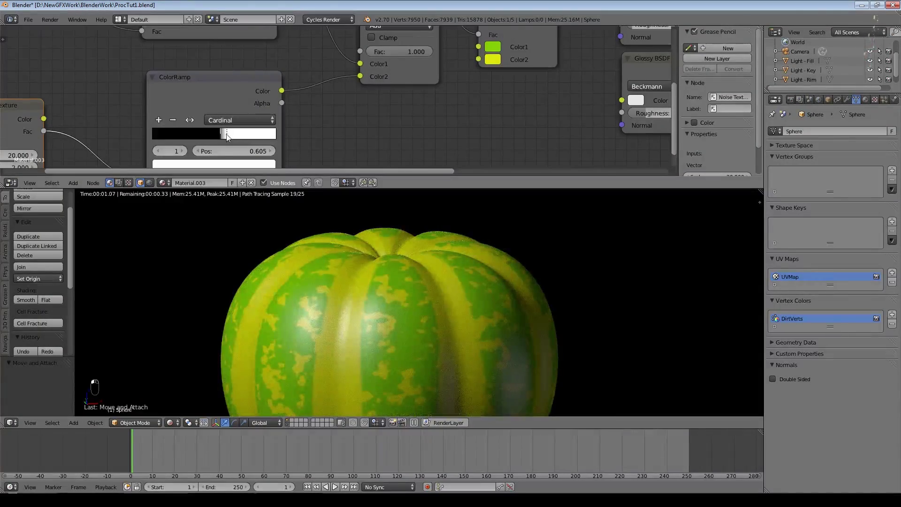
# Step: Examine the mottled yellow and green skin on the rendered squash from several angles and distances
pyautogui.scroll(-3, 426, 310)
pyautogui.moveTo(480, 311); pyautogui.dragTo(458, 323, button='middle')
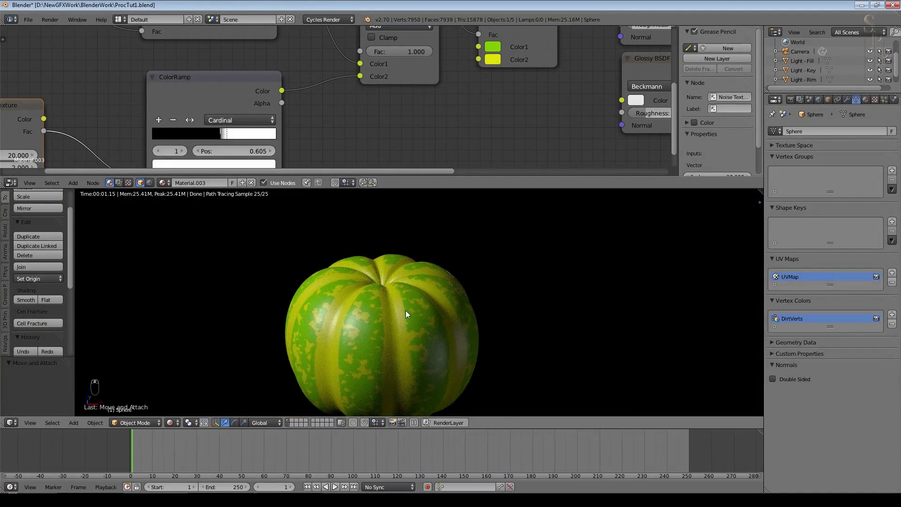
pyautogui.scroll(2, 406, 310)
pyautogui.moveTo(386, 332); pyautogui.dragTo(416, 266, button='middle')
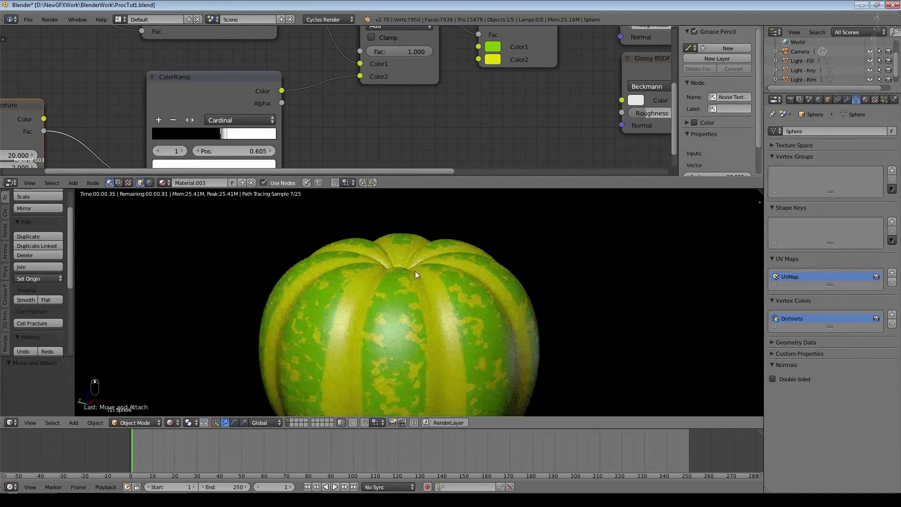
pyautogui.scroll(-5, 410, 306)
pyautogui.scroll(4, 406, 306)
pyautogui.moveTo(462, 367); pyautogui.dragTo(411, 346, button='middle')
pyautogui.scroll(-1, 406, 328)
pyautogui.scroll(-9, 332, 129)
pyautogui.scroll(2, 329, 129)
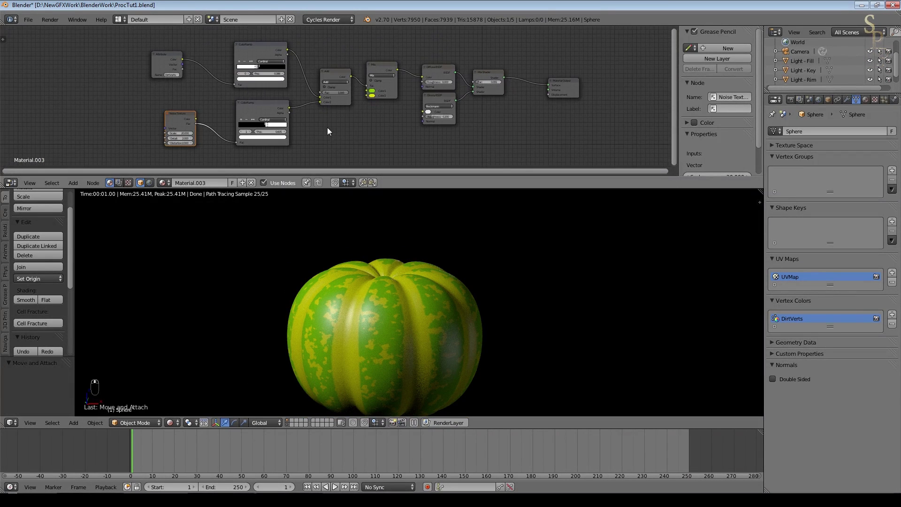
# Step: Link the Noise Texture's Fac output to the Material Output's Displacement input
pyautogui.scroll(1, 320, 122)
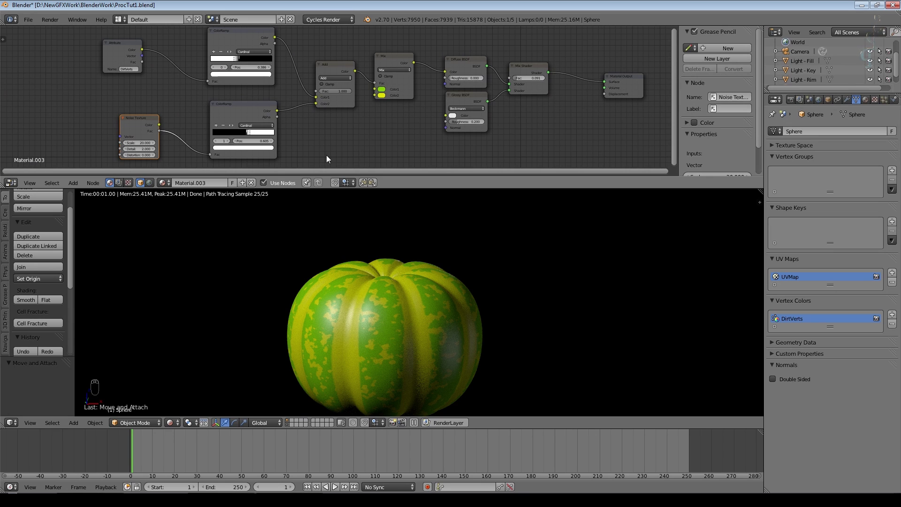
pyautogui.moveTo(327, 156); pyautogui.dragTo(262, 141, button='middle')
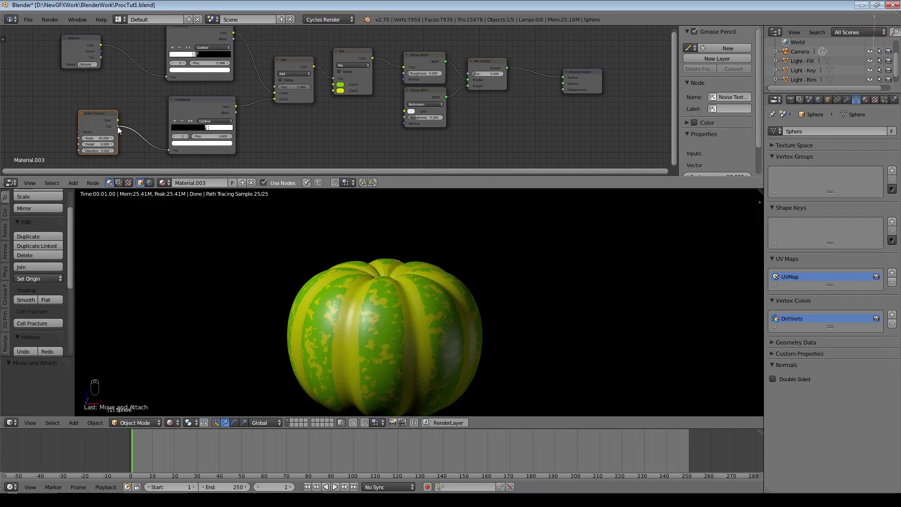
pyautogui.moveTo(527, 185); pyautogui.dragTo(563, 90)
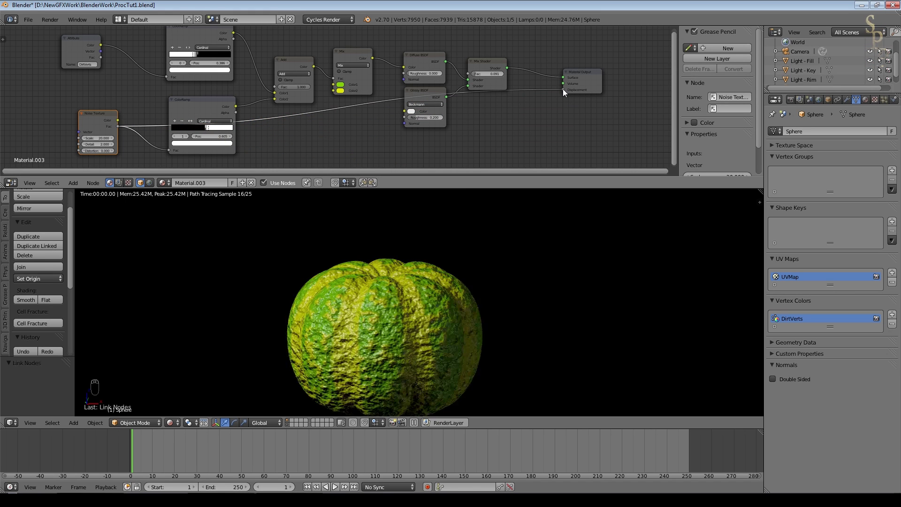
# Step: Insert a Math node on the link between the Noise Texture and the Material Output's Displacement input
pyautogui.click(74, 183)
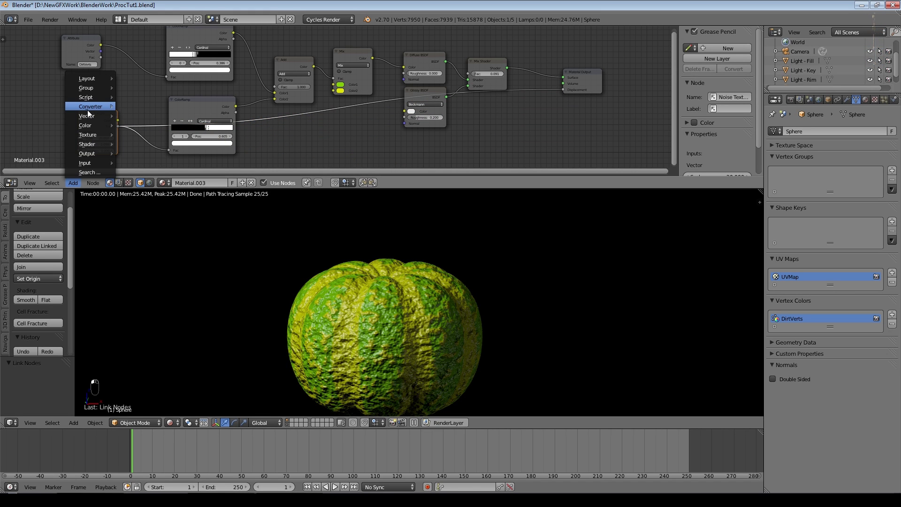
pyautogui.moveTo(87, 109)
pyautogui.click(133, 108)
pyautogui.click(517, 84)
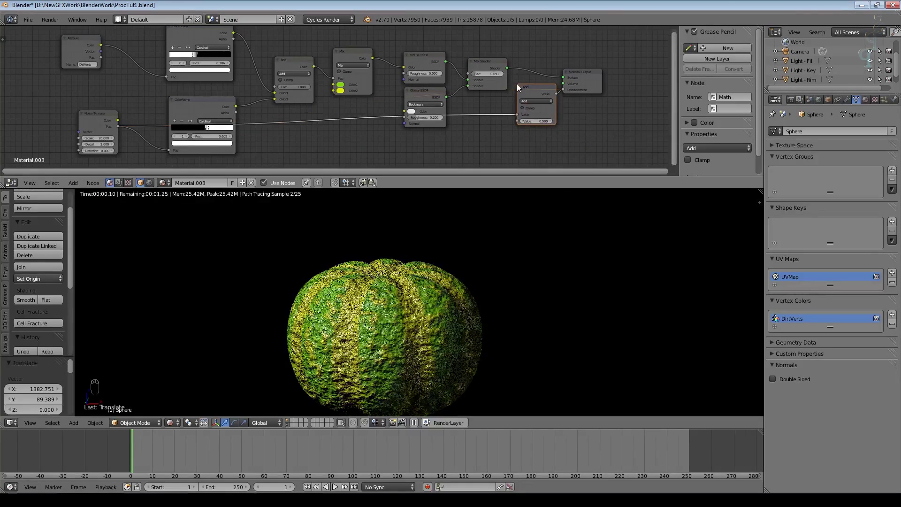
# Step: Set the Math node's operation to Multiply with a value of 0.100
pyautogui.click(535, 101)
pyautogui.click(541, 118)
pyautogui.moveTo(535, 93); pyautogui.dragTo(539, 126)
pyautogui.scroll(5, 539, 126)
pyautogui.click(539, 112)
pyautogui.click(539, 112)
pyautogui.click(539, 111)
pyautogui.click(539, 111)
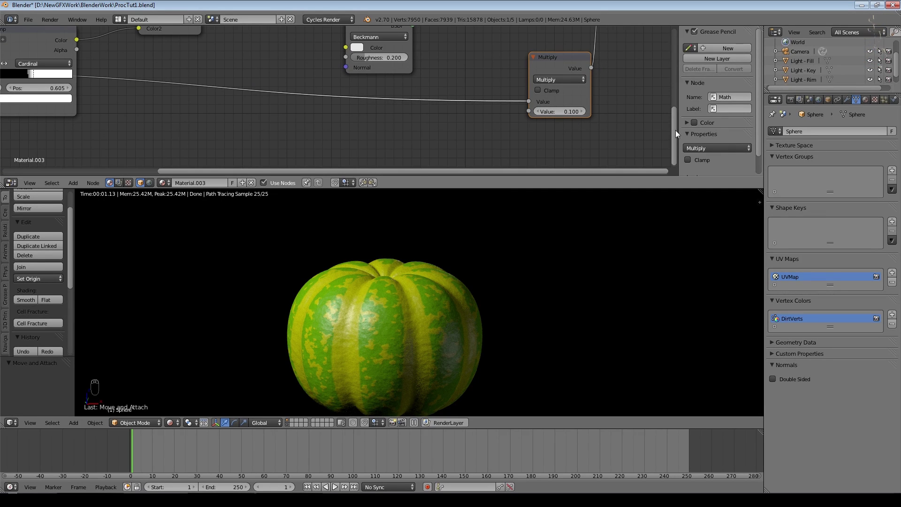
# Step: Duplicate the noise ColorRamp and insert the copy on the displacement link just before the Multiply node
pyautogui.scroll(-1, 235, 89)
pyautogui.click(87, 47)
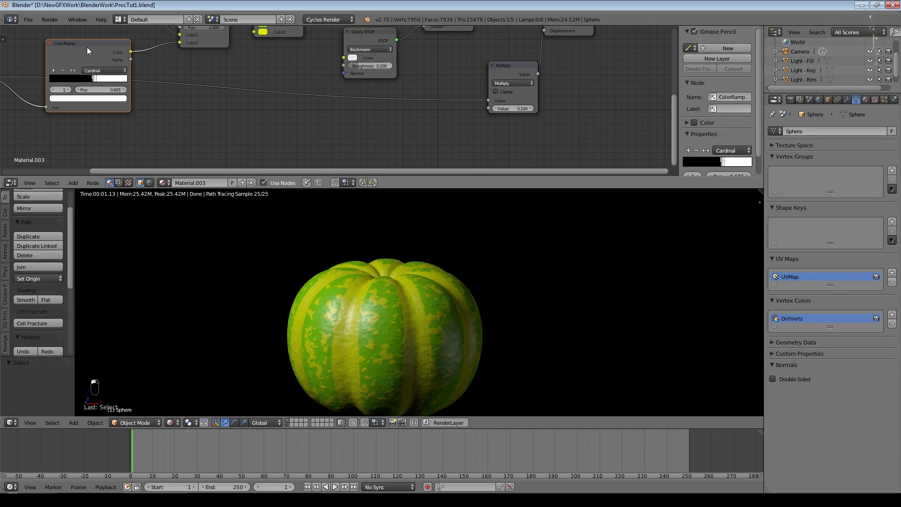
pyautogui.hotkey('shift', 's')
pyautogui.moveTo(87, 48); pyautogui.dragTo(92, 47)
pyautogui.hotkey('shift', 'd')
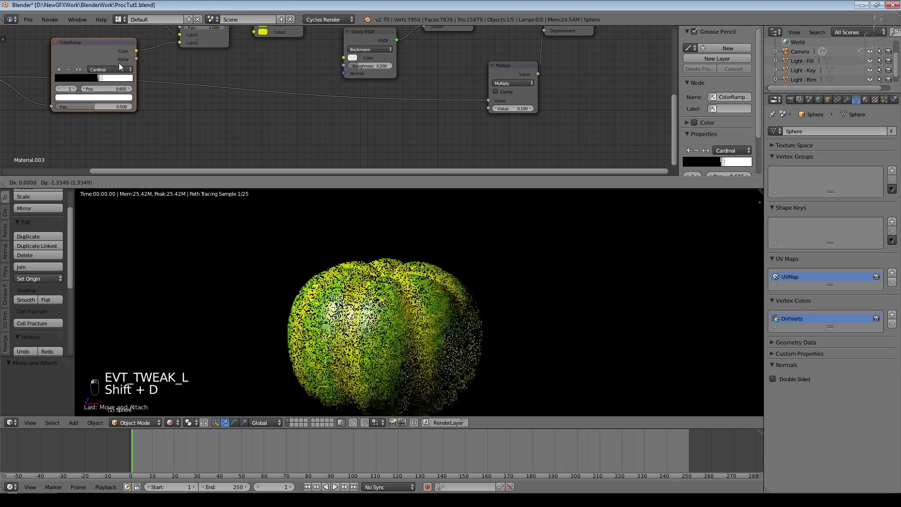
pyautogui.moveTo(461, 108); pyautogui.dragTo(421, 112)
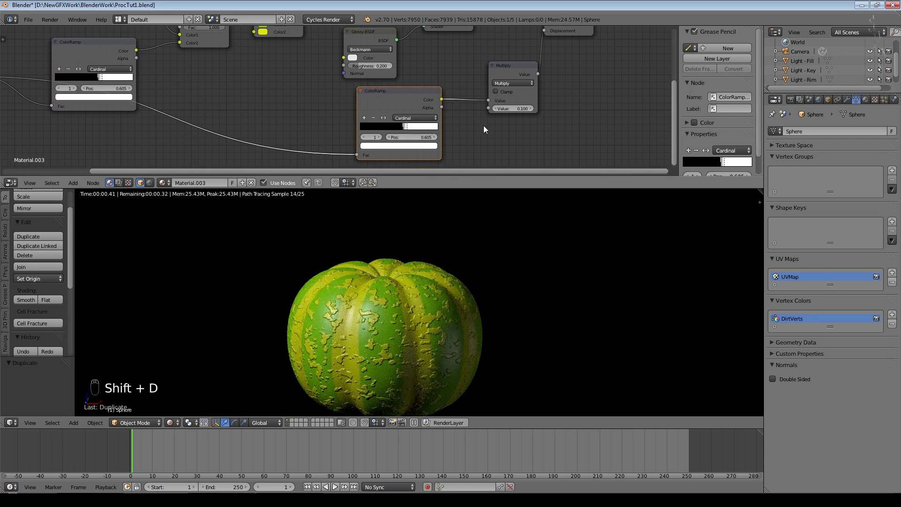
# Step: Set the displacement ColorRamp to B-Spline interpolation and move its white stop to position 0.736
pyautogui.scroll(3, 511, 130)
pyautogui.scroll(3, 383, 214)
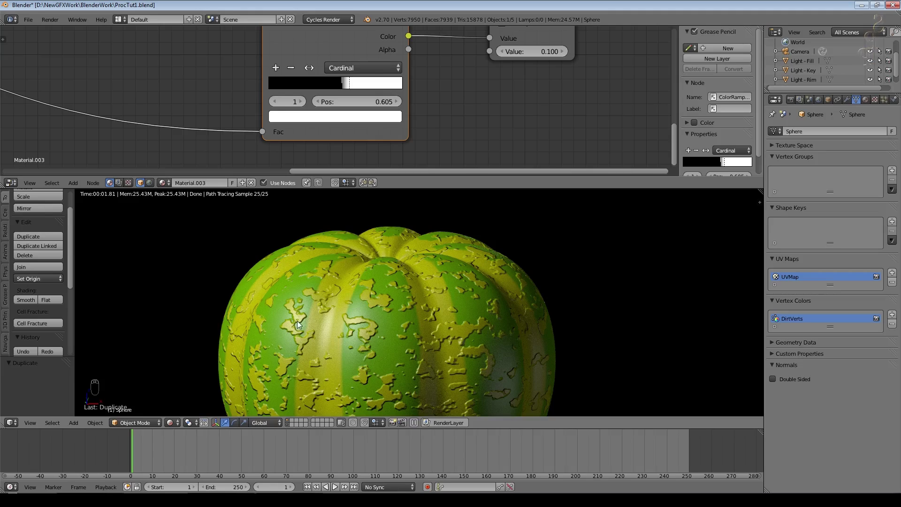
pyautogui.click(351, 66)
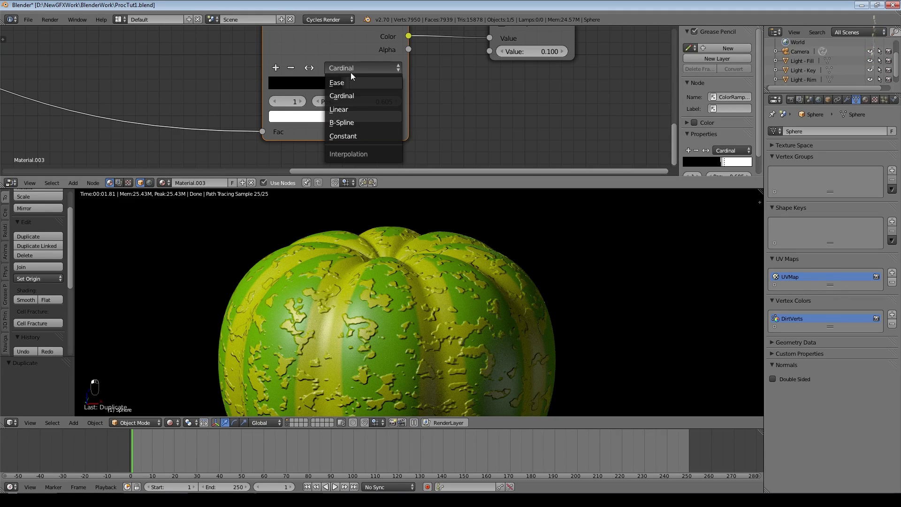
pyautogui.click(350, 117)
pyautogui.moveTo(392, 282); pyautogui.dragTo(372, 296, button='middle')
pyautogui.scroll(2, 398, 244)
pyautogui.moveTo(349, 83); pyautogui.dragTo(367, 85)
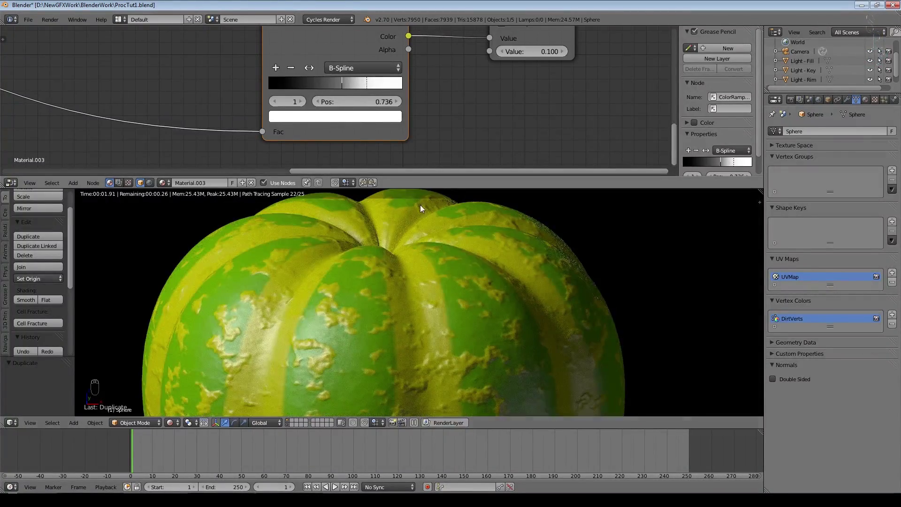
pyautogui.scroll(-5, 420, 205)
pyautogui.moveTo(512, 134); pyautogui.dragTo(552, 174, button='middle')
pyautogui.scroll(-4, 531, 156)
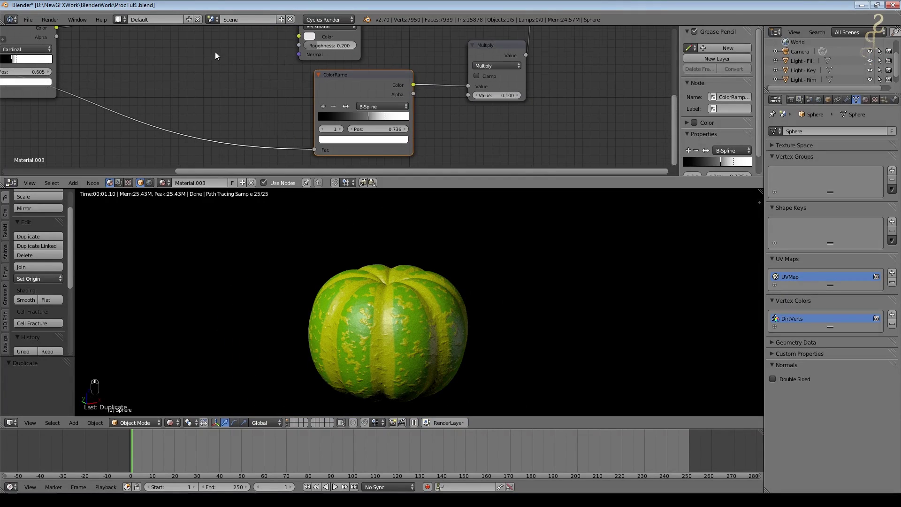
# Step: Darken the green and yellow colors of the color Mix node, and reposition the Noise Texture node
pyautogui.moveTo(282, 133); pyautogui.dragTo(402, 273, button='middle')
pyautogui.scroll(4, 353, 132)
pyautogui.click(353, 127)
pyautogui.moveTo(437, 157)
pyautogui.mouseDown()
pyautogui.moveTo(435, 182)
pyautogui.moveTo(380, 203)
pyautogui.moveTo(436, 171)
pyautogui.mouseUp()
pyautogui.click(353, 139)
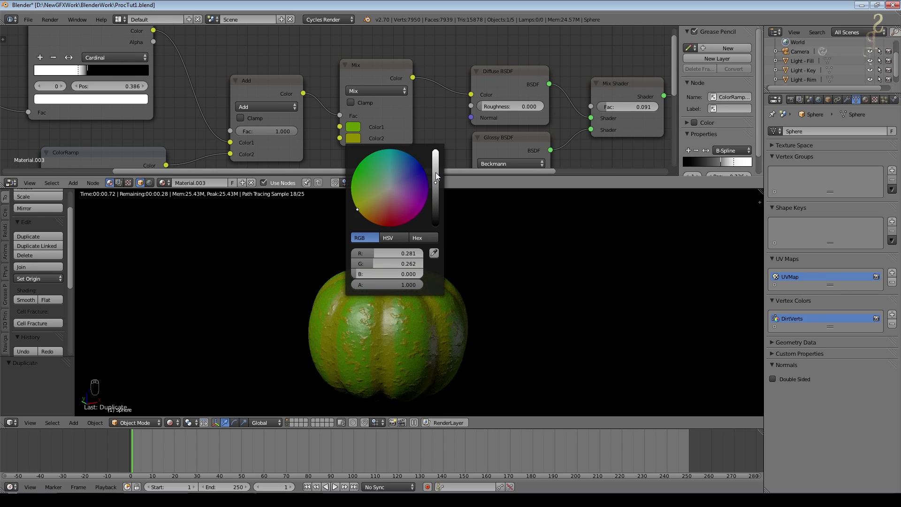
pyautogui.scroll(-5, 381, 75)
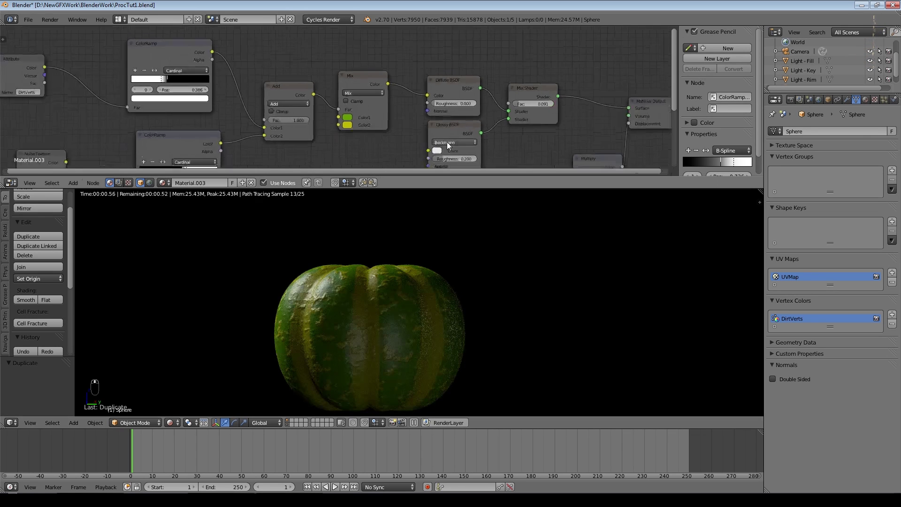
pyautogui.moveTo(198, 97); pyautogui.dragTo(161, 136)
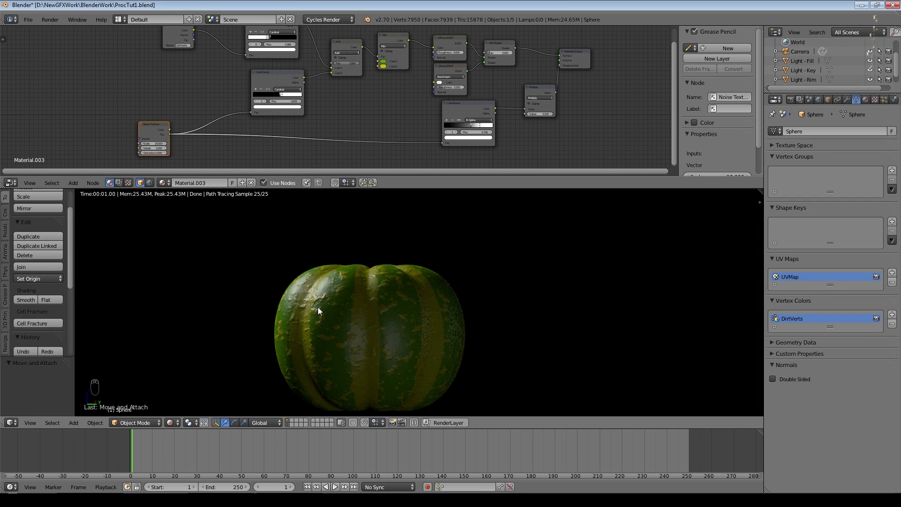
# Step: Switch the 3D View area to the UV/Image Editor and display the SquashStillLife1f.png reference image
pyautogui.click(11, 422)
pyautogui.click(26, 347)
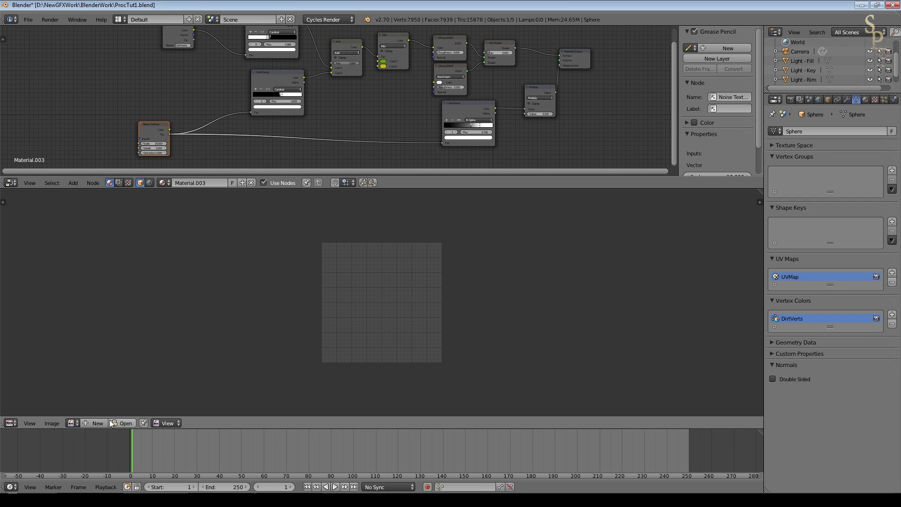
pyautogui.click(71, 423)
pyautogui.click(97, 322)
pyautogui.moveTo(292, 341); pyautogui.dragTo(415, 350, button='middle')
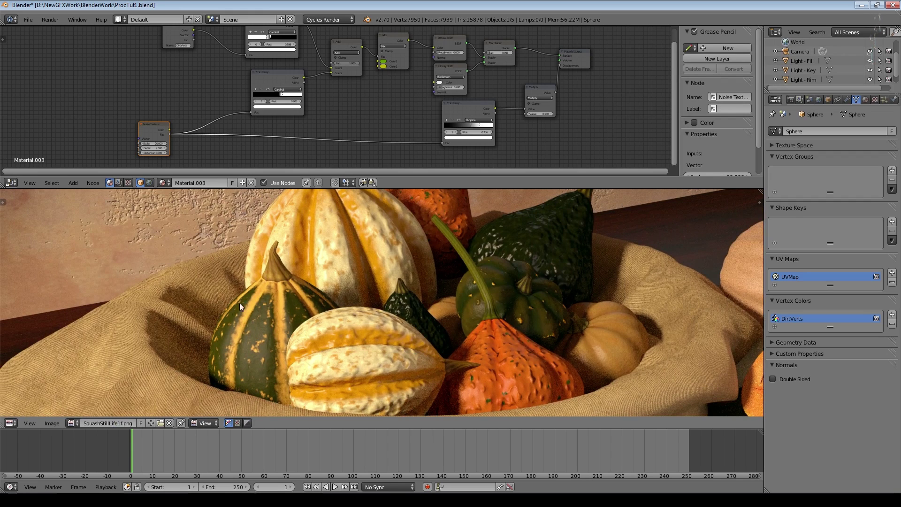
# Step: Examine the squashes in the reference image's basket, zooming in on the orange squash's bumpy skin
pyautogui.scroll(1, 488, 322)
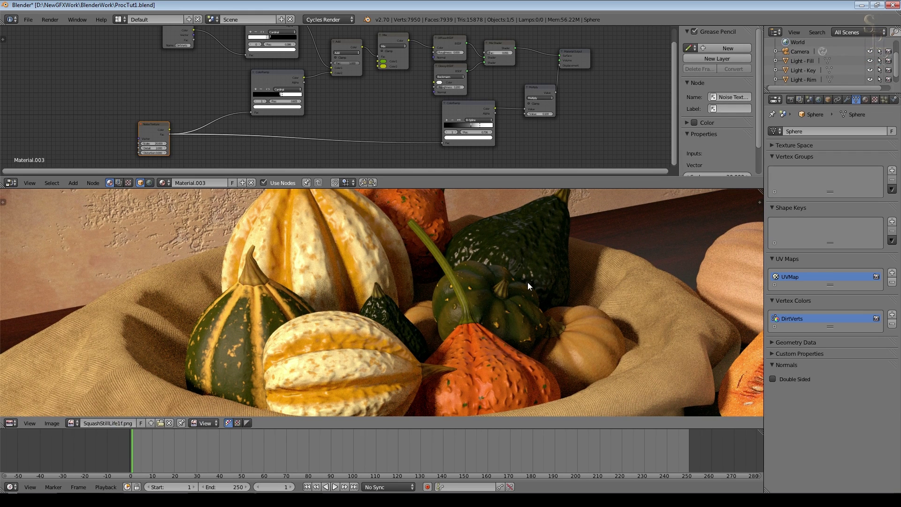
pyautogui.scroll(-2, 528, 282)
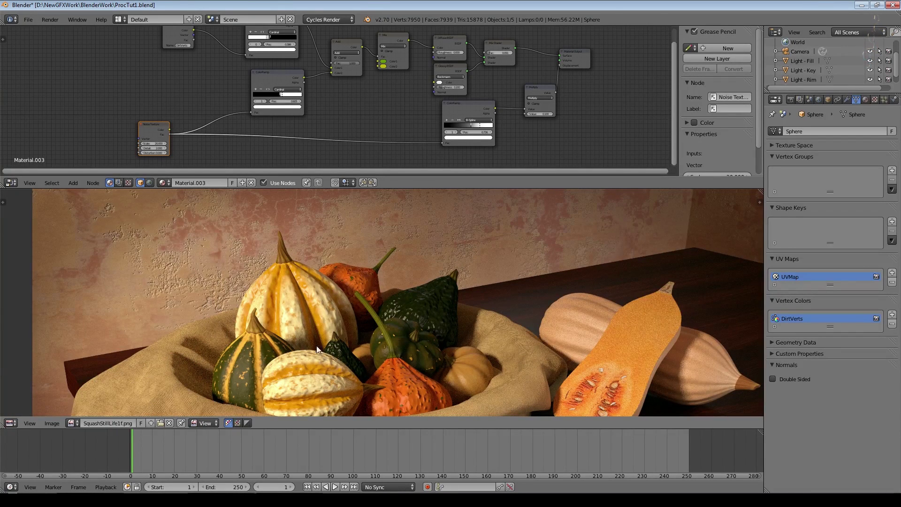
pyautogui.moveTo(442, 320); pyautogui.dragTo(453, 339, button='middle')
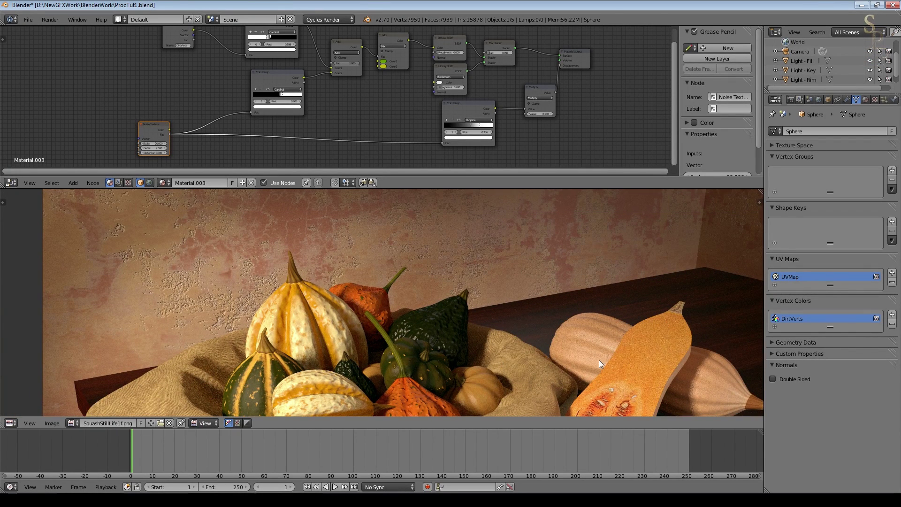
pyautogui.scroll(-4, 540, 362)
pyautogui.scroll(5, 360, 340)
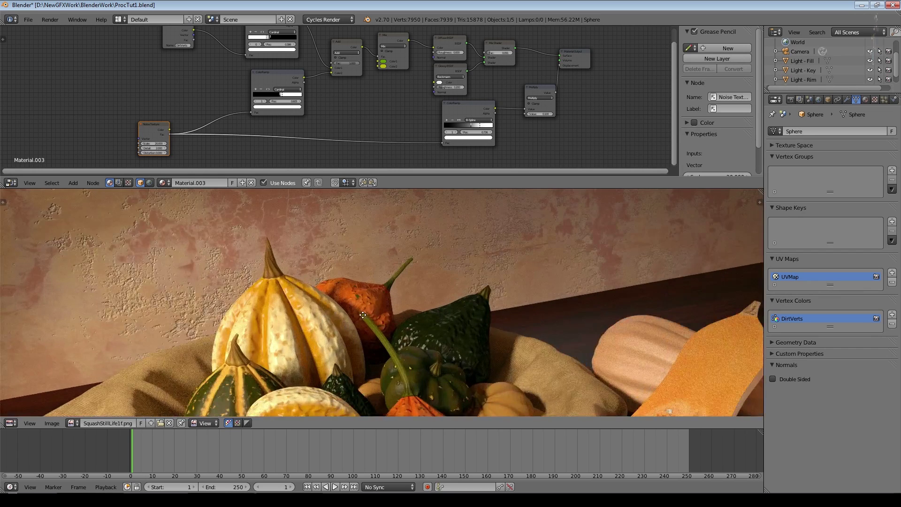
pyautogui.moveTo(346, 322); pyautogui.dragTo(509, 250, button='middle')
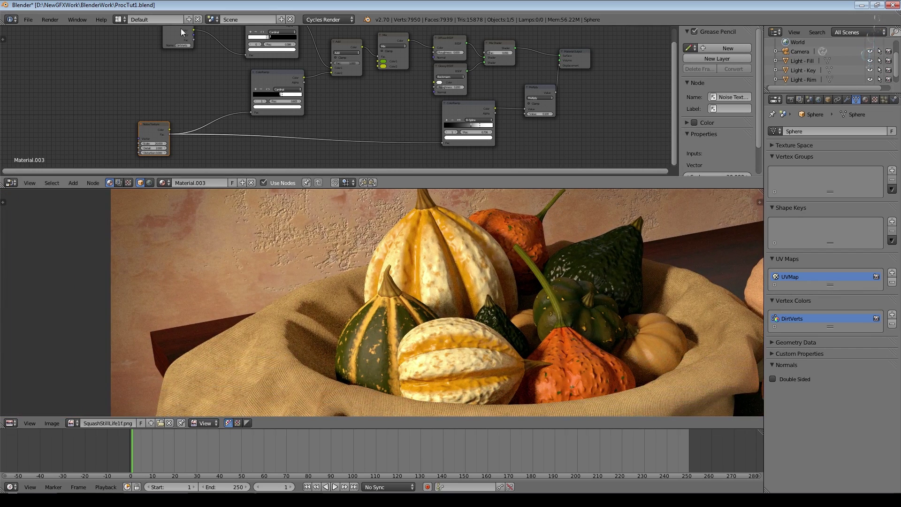
pyautogui.moveTo(445, 276); pyautogui.dragTo(413, 245, button='middle')
pyautogui.scroll(3, 413, 245)
pyautogui.moveTo(450, 301); pyautogui.dragTo(396, 250, button='middle')
pyautogui.scroll(4, 397, 250)
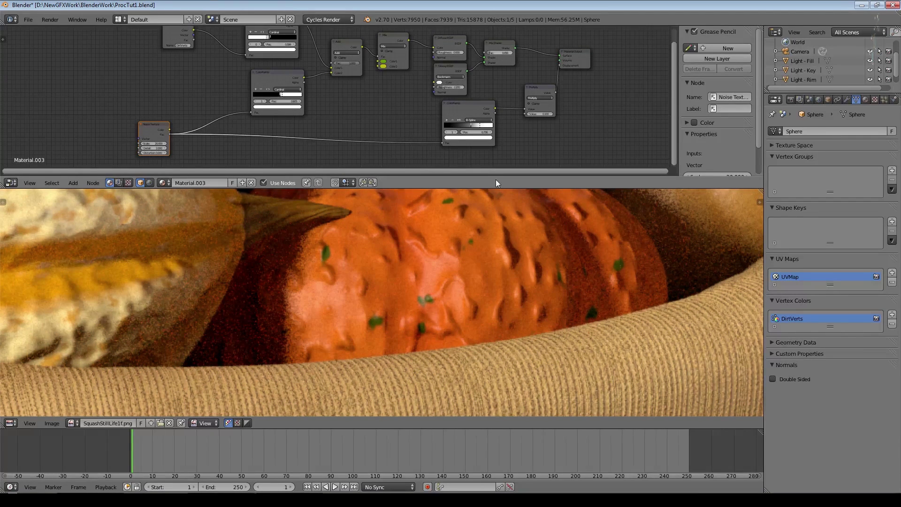
pyautogui.moveTo(450, 217); pyautogui.dragTo(449, 261, button='middle')
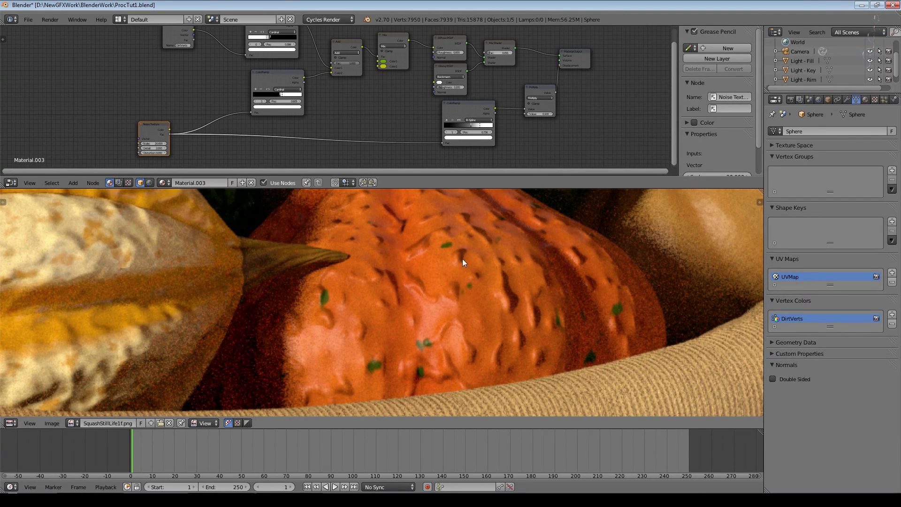
# Step: Examine the skin patterns of the green striped squash and the cream and yellow squash in the reference image
pyautogui.press('Home')
pyautogui.moveTo(347, 257); pyautogui.dragTo(345, 317, button='middle')
pyautogui.scroll(6, 512, 235)
pyautogui.scroll(-2, 522, 261)
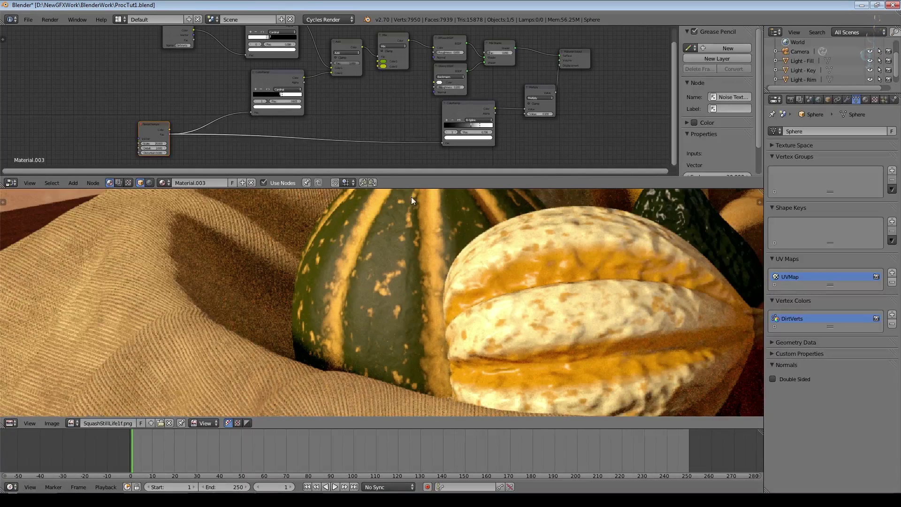
pyautogui.scroll(-1, 429, 345)
pyautogui.moveTo(416, 258); pyautogui.dragTo(383, 303, button='middle')
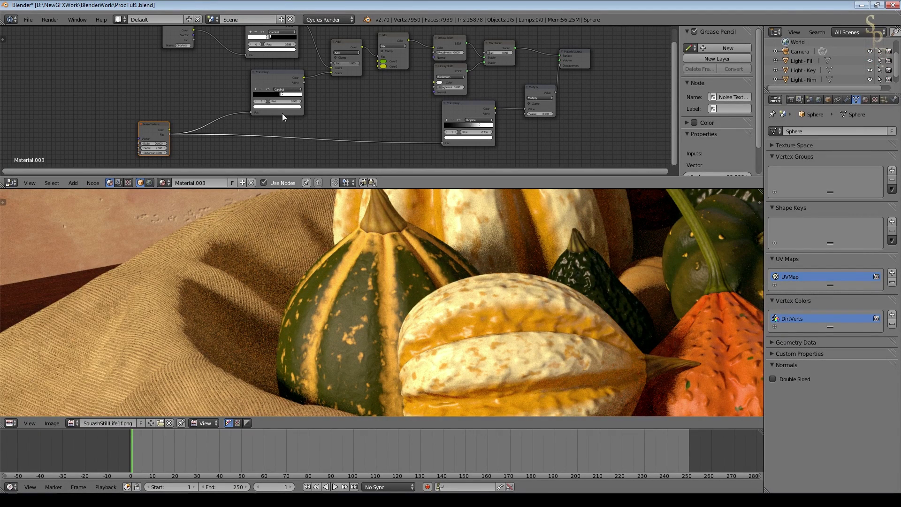
pyautogui.scroll(1, 390, 257)
pyautogui.scroll(-5, 497, 227)
pyautogui.moveTo(498, 227); pyautogui.dragTo(364, 243, button='middle')
pyautogui.scroll(-2, 371, 263)
pyautogui.scroll(2, 382, 284)
# Step: Examine the raised yellow spots on the small dark green squash on the reference image's table
pyautogui.moveTo(440, 309); pyautogui.dragTo(489, 246, button='middle')
pyautogui.moveTo(621, 348); pyautogui.dragTo(484, 322, button='middle')
pyautogui.scroll(3, 521, 217)
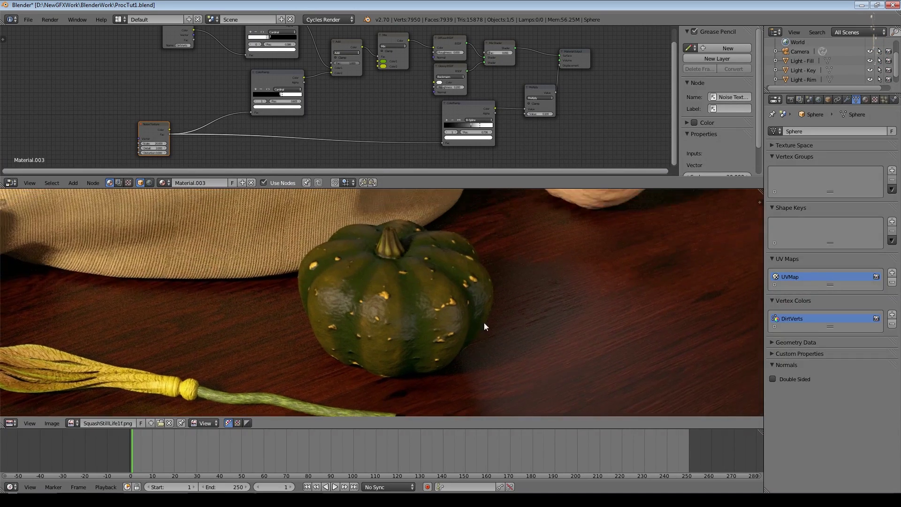
pyautogui.scroll(4, 484, 322)
pyautogui.moveTo(520, 227); pyautogui.dragTo(477, 309, button='middle')
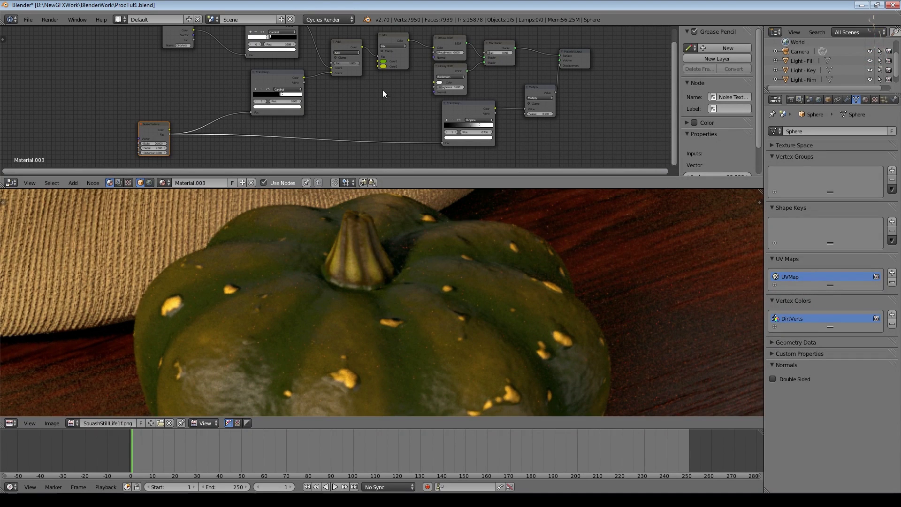
pyautogui.scroll(-1, 377, 269)
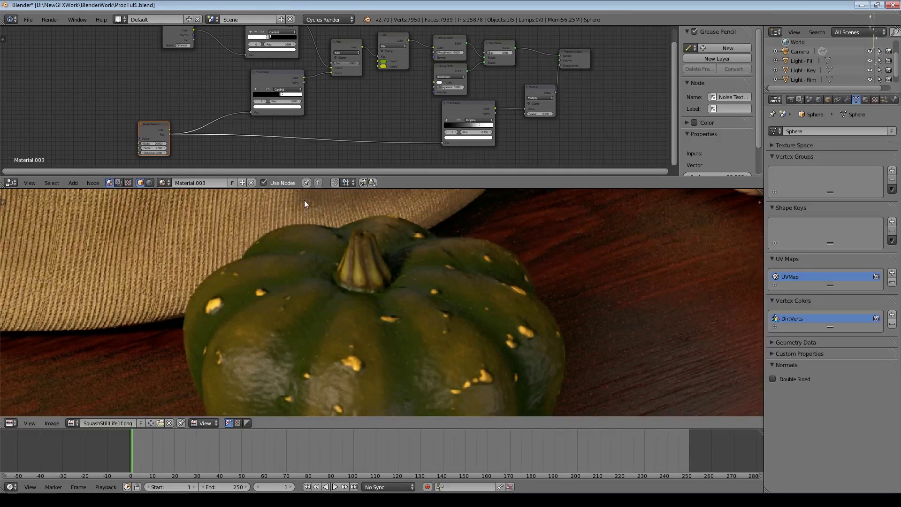
# Step: Switch the UV/Image Editor area back to the 3D View and inspect the rendered squash's bumps from another angle
pyautogui.click(8, 423)
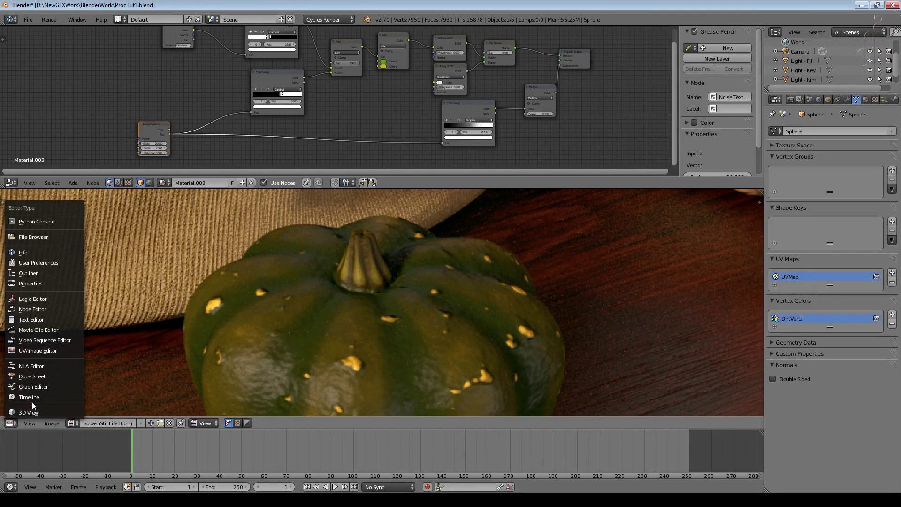
pyautogui.click(21, 412)
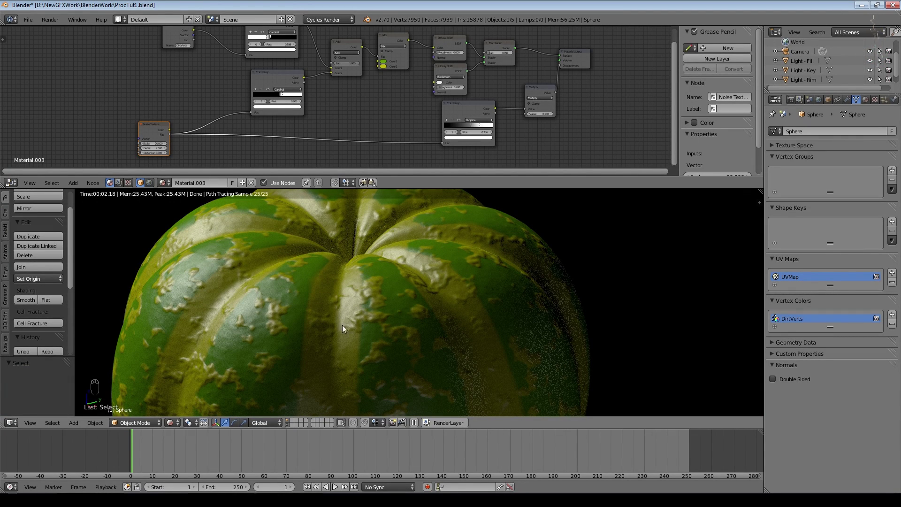
pyautogui.scroll(-5, 300, 355)
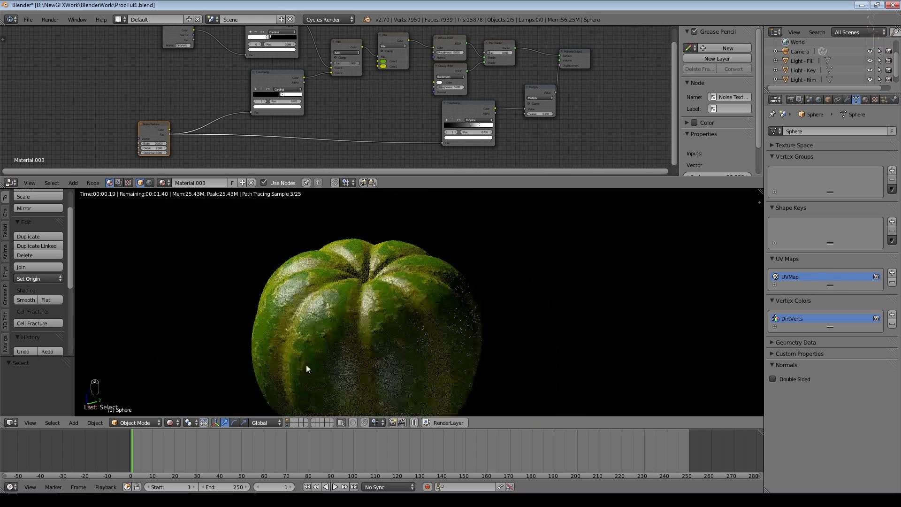
pyautogui.moveTo(340, 369); pyautogui.dragTo(370, 338, button='middle')
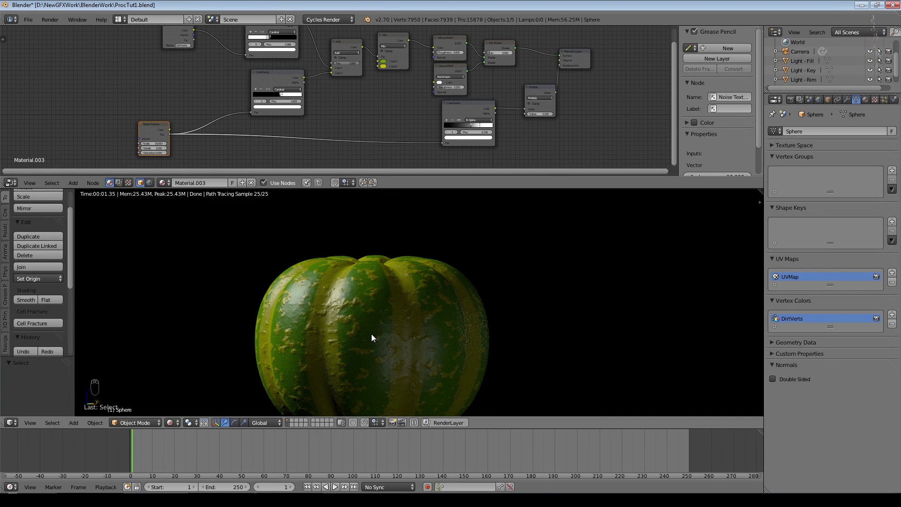
# Step: Add a Voronoi Texture node next to the Noise Texture
pyautogui.moveTo(292, 140); pyautogui.dragTo(363, 101, button='middle')
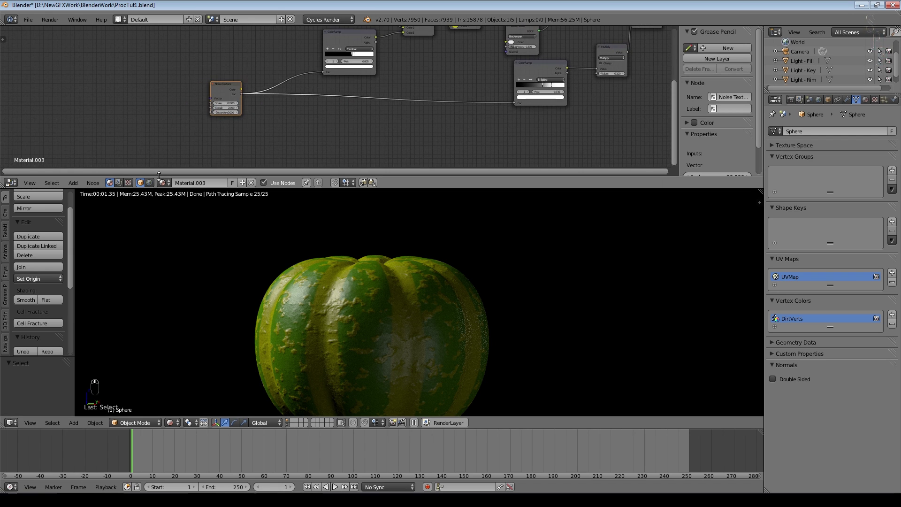
pyautogui.click(73, 183)
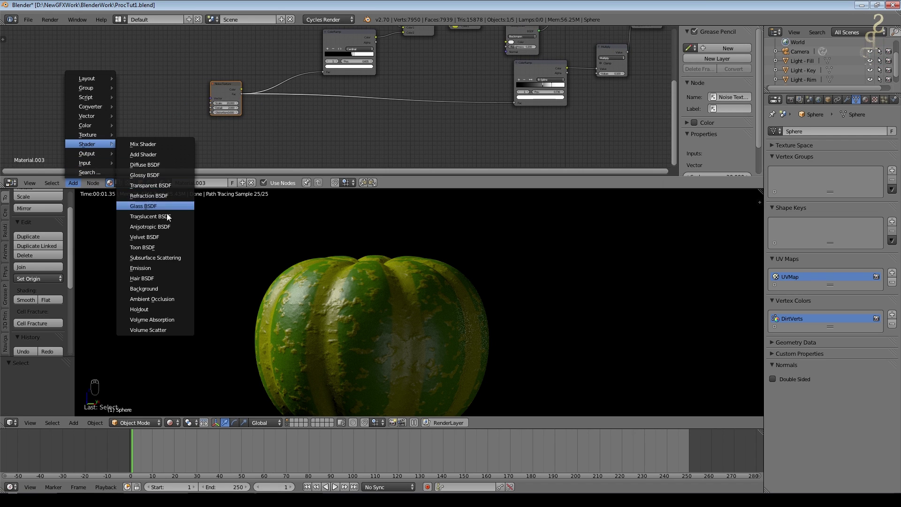
pyautogui.moveTo(89, 135)
pyautogui.click(151, 182)
pyautogui.click(154, 63)
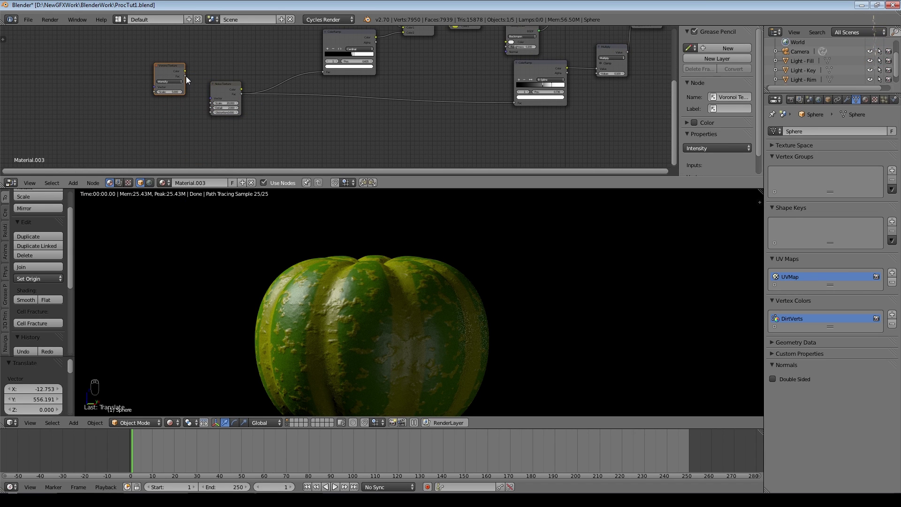
# Step: Feed the Voronoi Texture's Fac into both ColorRamps in place of the Noise Texture, and set its scale to 48.136
pyautogui.moveTo(186, 77); pyautogui.dragTo(323, 72)
pyautogui.scroll(5, 288, 125)
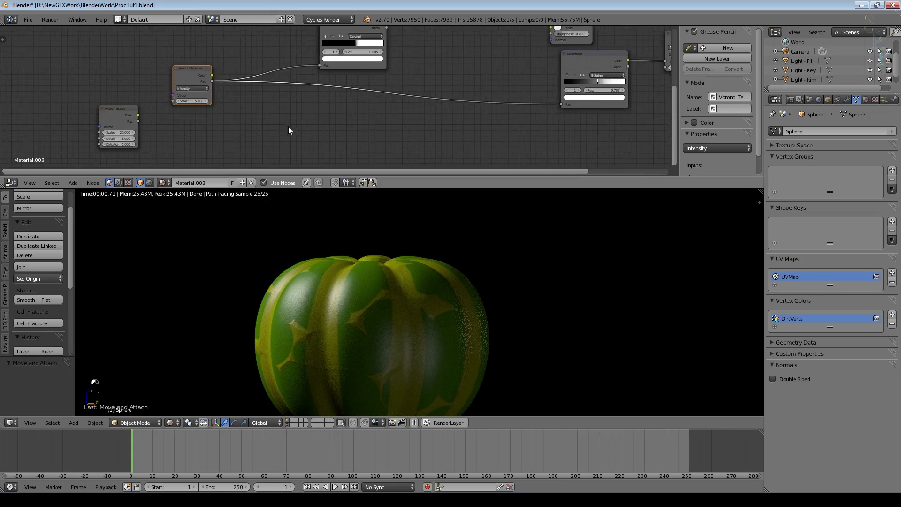
pyautogui.moveTo(289, 126); pyautogui.dragTo(354, 139, button='middle')
pyautogui.moveTo(234, 114); pyautogui.dragTo(338, 112)
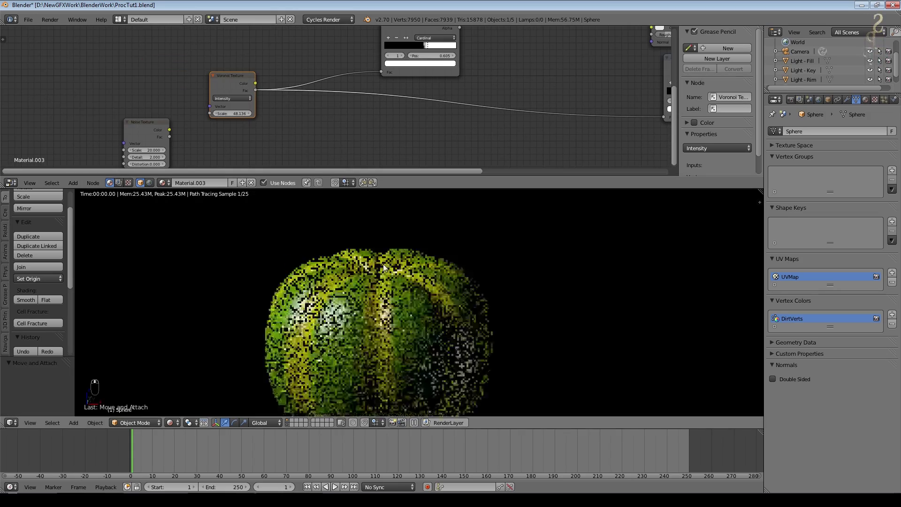
# Step: Flip the color stops of the ColorRamp between the Voronoi Texture and the Add node, and inspect the squash's inverted mottling
pyautogui.scroll(2, 401, 267)
pyautogui.scroll(1, 383, 273)
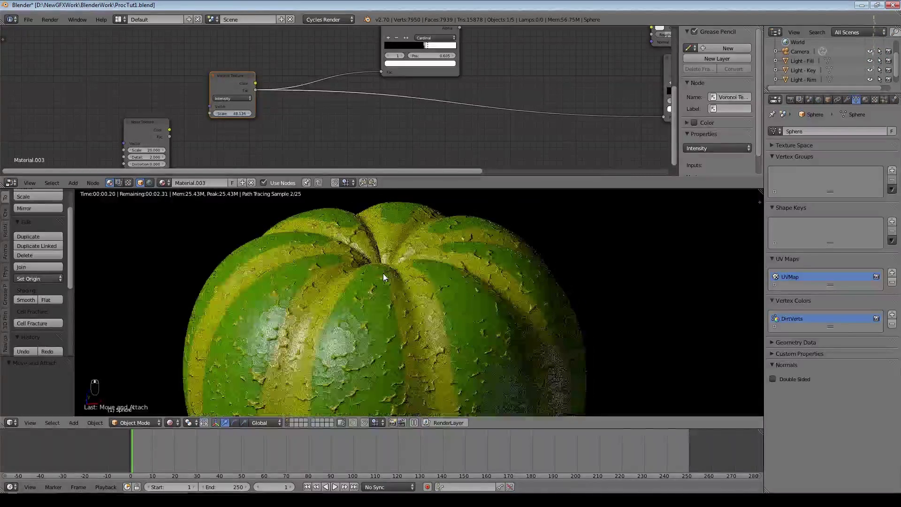
pyautogui.moveTo(376, 124); pyautogui.dragTo(326, 155, button='middle')
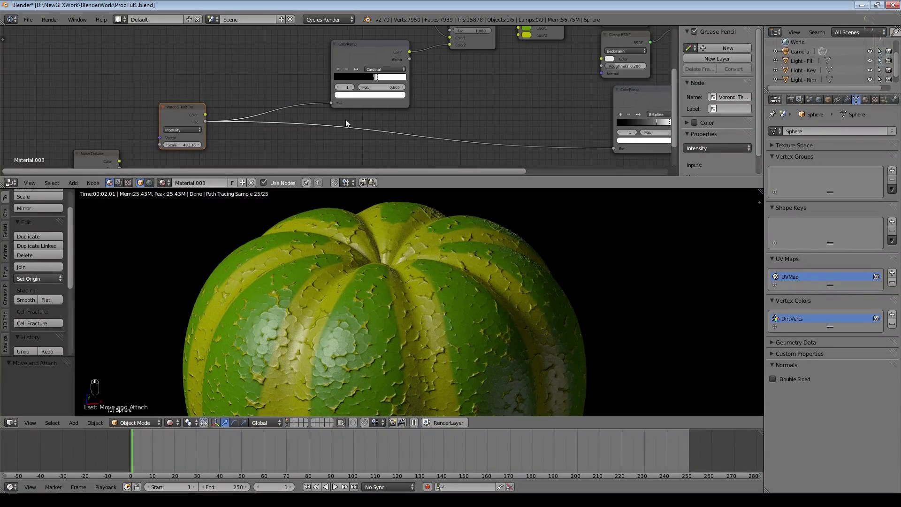
pyautogui.click(356, 69)
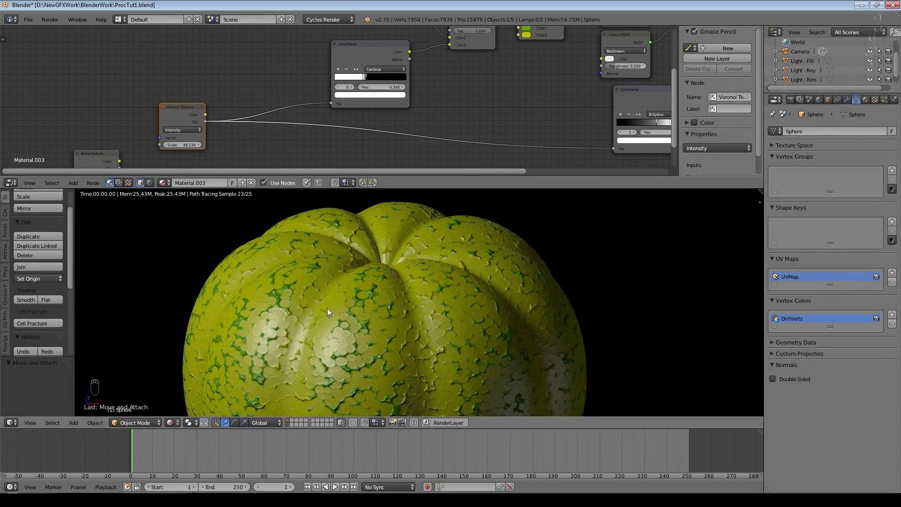
pyautogui.scroll(-3, 433, 269)
pyautogui.moveTo(474, 300); pyautogui.dragTo(390, 334, button='middle')
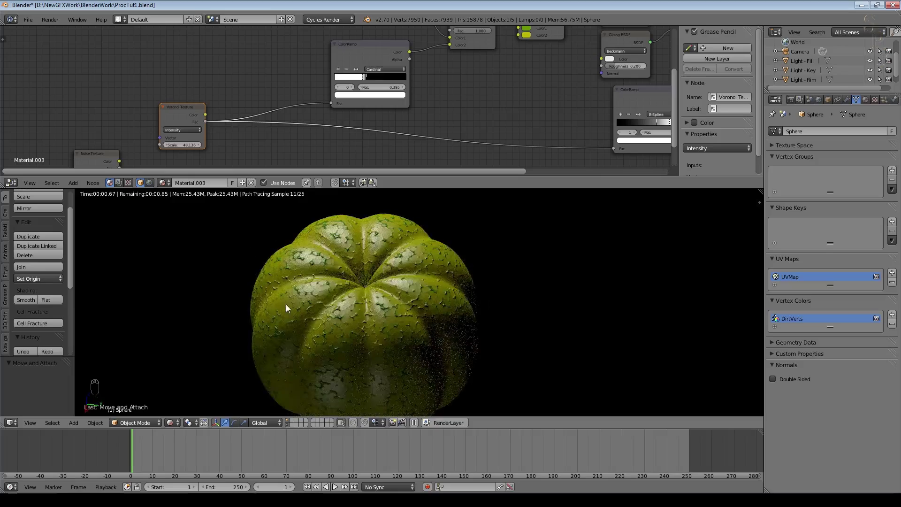
pyautogui.moveTo(281, 296); pyautogui.dragTo(441, 309, button='middle')
pyautogui.scroll(3, 431, 298)
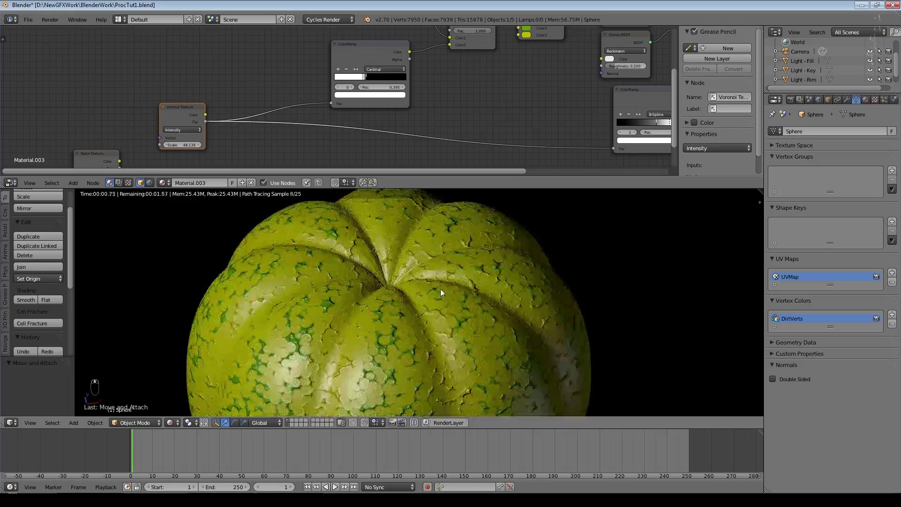
# Step: Flip the ColorRamp fed by the DirtVerts Attribute node and switch the viewport to Solid shading
pyautogui.press('Home')
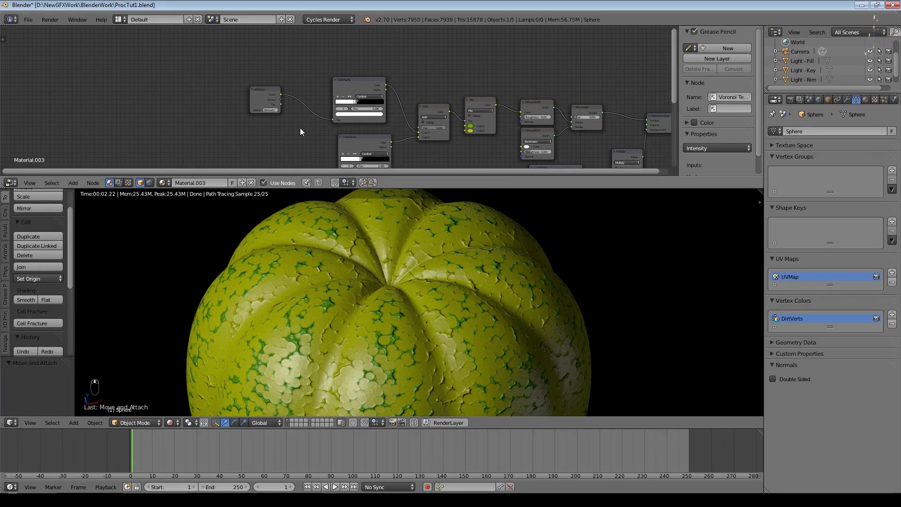
pyautogui.scroll(3, 302, 133)
pyautogui.click(170, 422)
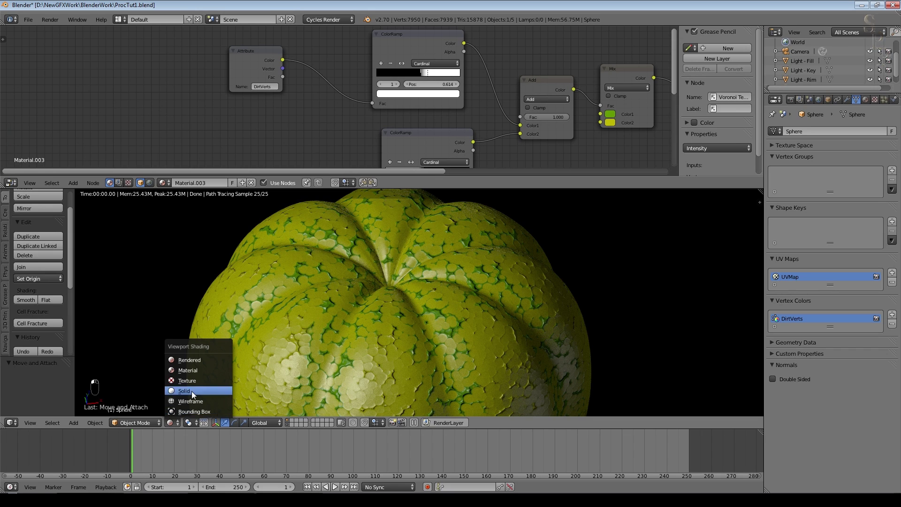
pyautogui.click(192, 390)
# Step: Move the squash about 6.689 units along the X axis, away from the scene's centre
pyautogui.scroll(-4, 326, 319)
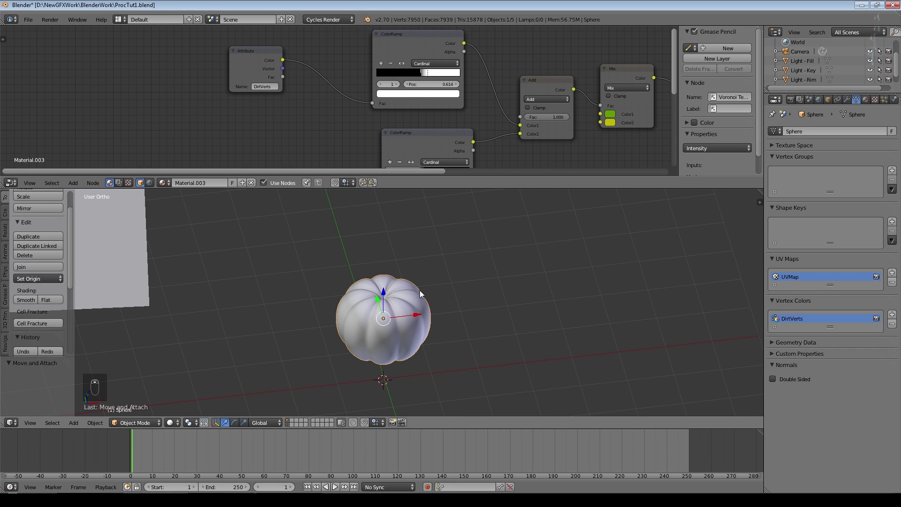
pyautogui.moveTo(456, 318); pyautogui.dragTo(409, 303, button='middle')
pyautogui.moveTo(403, 322); pyautogui.dragTo(716, 349)
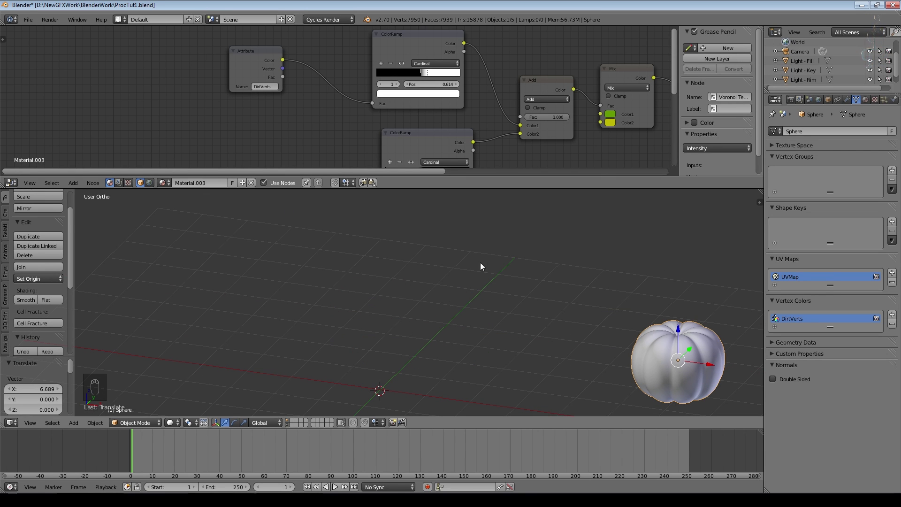
# Step: Start a new file and add an upright plane rotated 90° about X and scaled by about 2.838
pyautogui.click(29, 19)
pyautogui.click(33, 32)
pyautogui.click(39, 36)
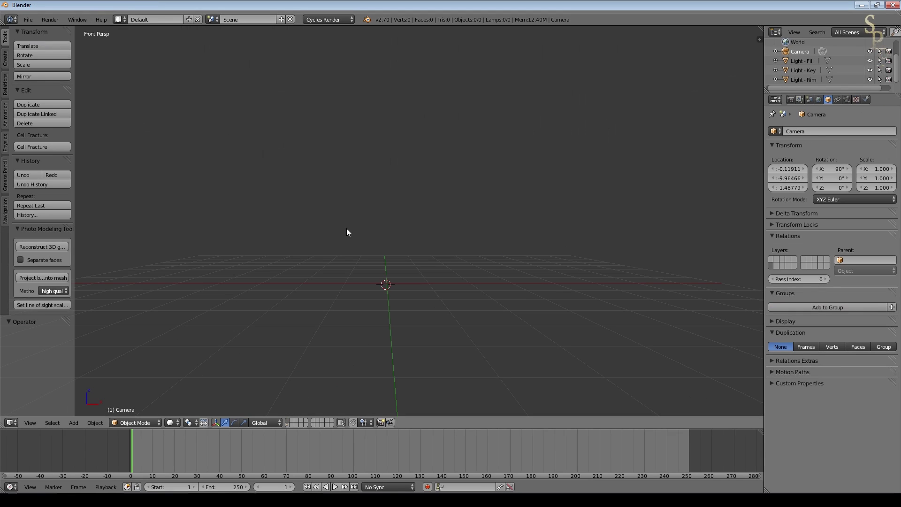
pyautogui.click(6, 59)
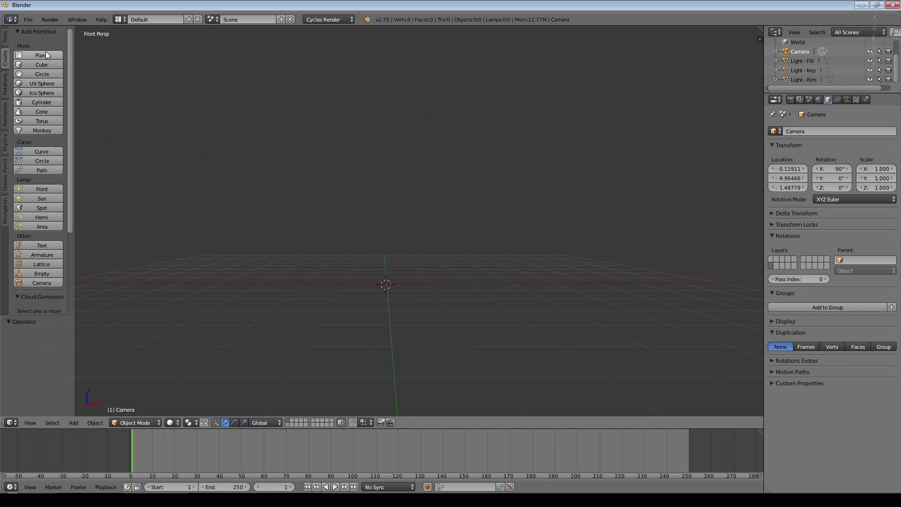
pyautogui.click(42, 55)
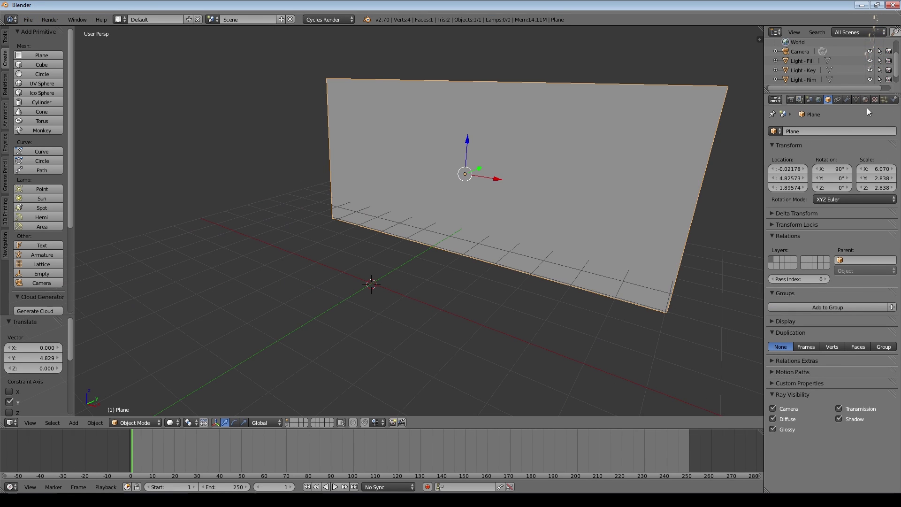
# Step: Give the plane a new Diffuse BSDF material and widen it into a backdrop behind the scene's origin
pyautogui.click(866, 100)
pyautogui.click(819, 162)
pyautogui.moveTo(605, 263); pyautogui.dragTo(508, 239, button='middle')
pyautogui.scroll(1, 183, 149)
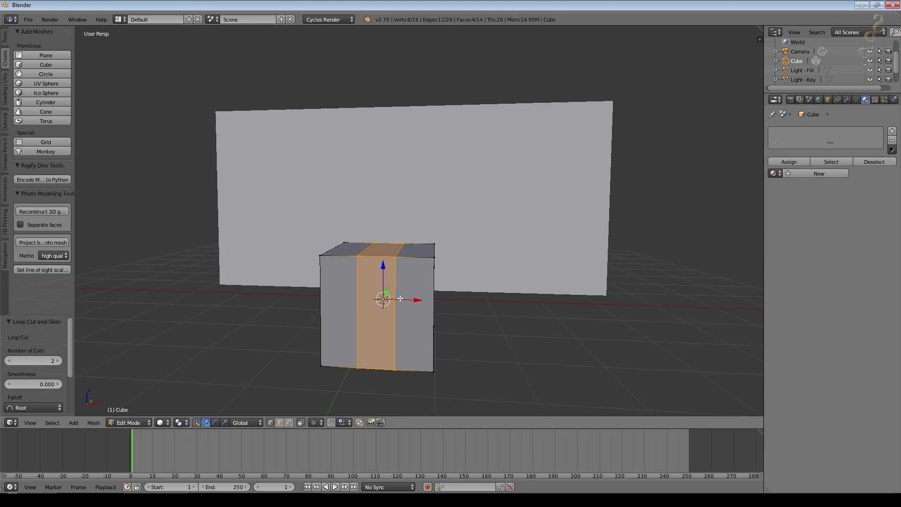
# Step: Add a cube in front of the backdrop, divide it with three loop cuts, and scale one loop inward
pyautogui.moveTo(400, 299); pyautogui.dragTo(388, 269, button='middle')
pyautogui.hotkey('ctrl', 'r')
pyautogui.scroll(1, 388, 269)
pyautogui.click(388, 269)
pyautogui.rightClick(388, 268)
pyautogui.keyDown('alt'); pyautogui.rightClick(407, 300); pyautogui.keyUp('alt')
pyautogui.press('s')
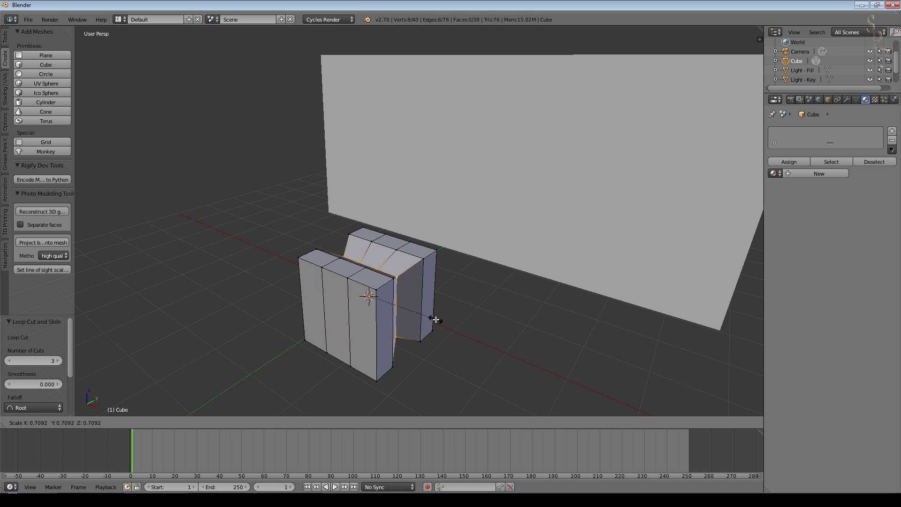
pyautogui.click(436, 320)
# Step: Add horizontal loop cuts around the cube and scale the middle loop by about 0.747 to pinch its waist
pyautogui.hotkey('ctrl', 'r')
pyautogui.scroll(2, 368, 326)
pyautogui.click(367, 325)
pyautogui.rightClick(368, 325)
pyautogui.press('s')
pyautogui.click(342, 273)
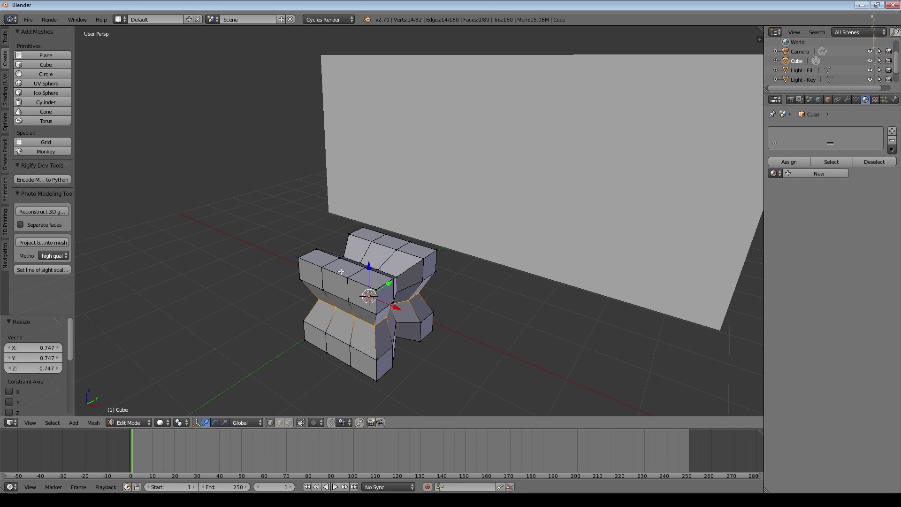
# Step: Add another loop cut across the cube's width, scale it inward, and raise the finished shape about 1.321 along Z
pyautogui.hotkey('ctrl', 'r')
pyautogui.click(341, 271)
pyautogui.rightClick(341, 271)
pyautogui.press('s')
pyautogui.click(485, 314)
pyautogui.moveTo(398, 343); pyautogui.dragTo(439, 327, button='middle')
pyautogui.press('Tab')
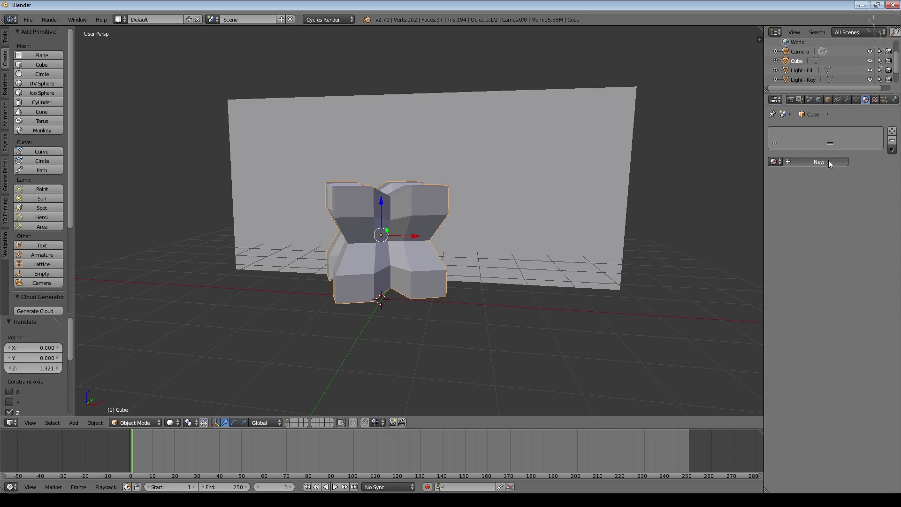
# Step: Give the pinched cube a new Glass BSDF material with a light blue color
pyautogui.click(827, 162)
pyautogui.click(828, 190)
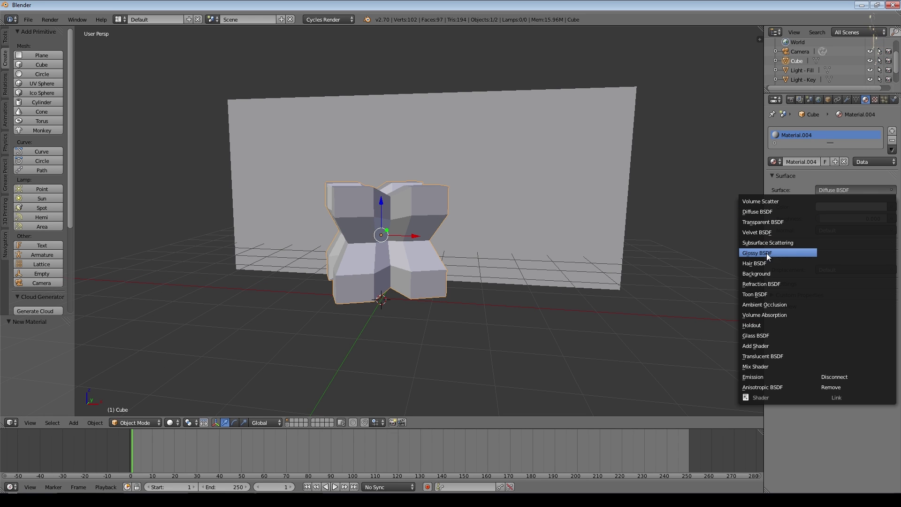
pyautogui.click(763, 288)
pyautogui.click(845, 218)
pyautogui.click(848, 108)
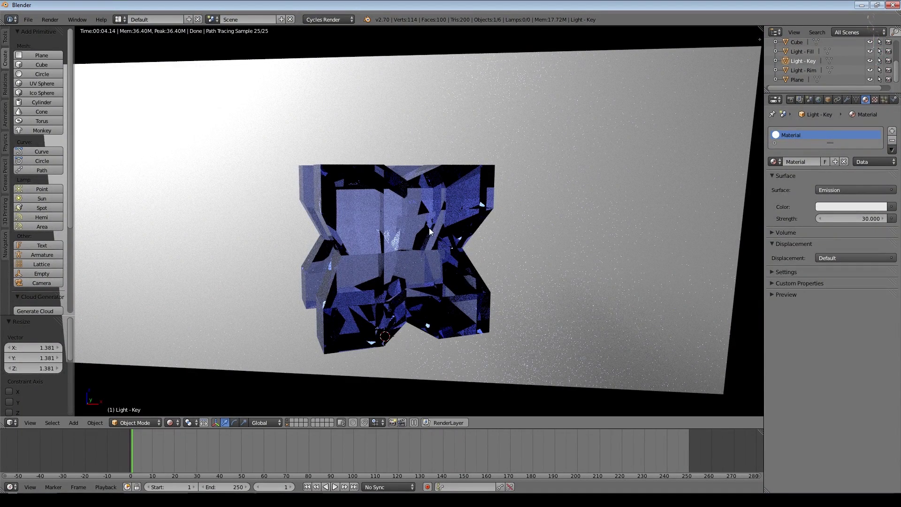
# Step: Split the 3D View horizontally and turn the upper area into a Node Editor
pyautogui.moveTo(391, 234); pyautogui.dragTo(361, 196, button='middle')
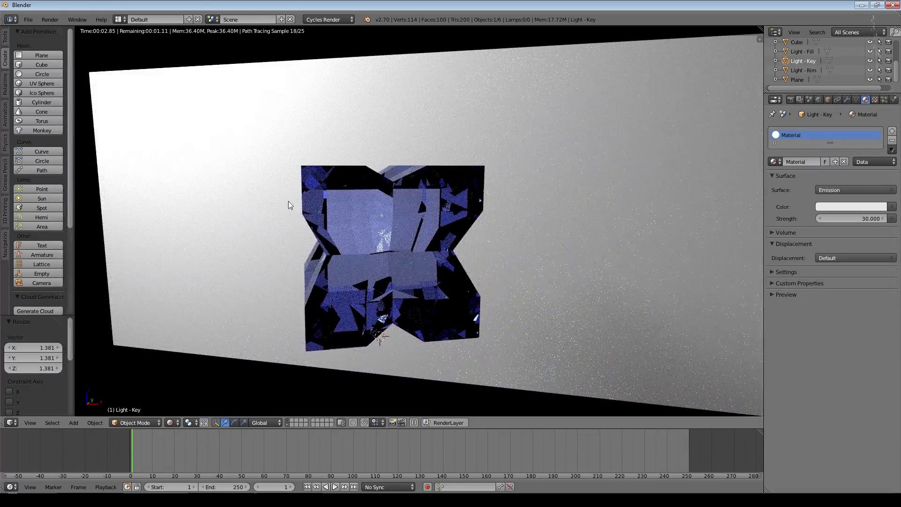
pyautogui.moveTo(435, 249); pyautogui.dragTo(451, 261, button='middle')
pyautogui.moveTo(3, 425); pyautogui.dragTo(14, 157)
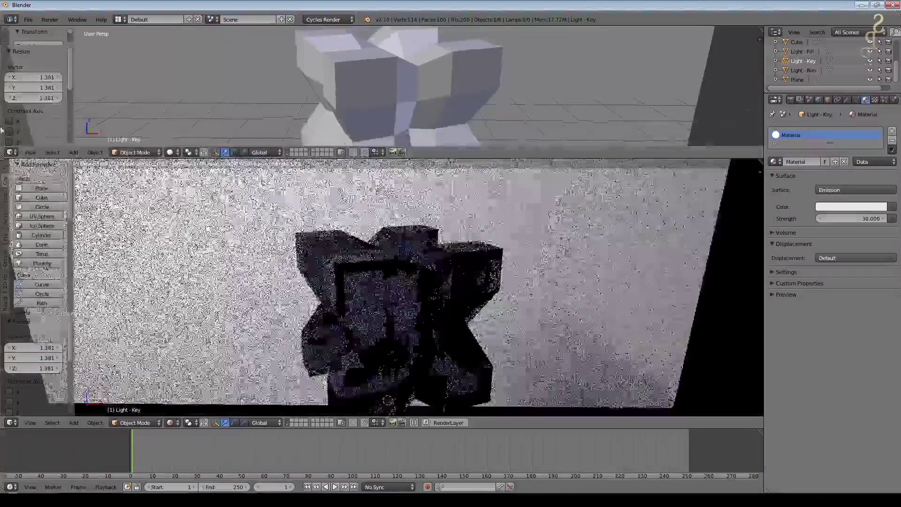
pyautogui.click(12, 153)
pyautogui.click(33, 237)
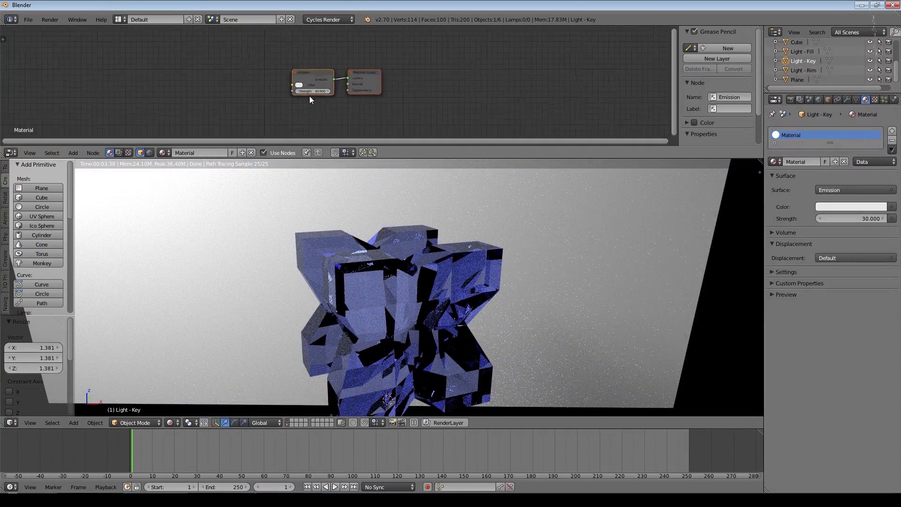
# Step: Move the glass cube's Material Output node away from its Glass BSDF and add a Volume Absorption node between them
pyautogui.scroll(2, 372, 87)
pyautogui.moveTo(281, 61); pyautogui.dragTo(145, 38)
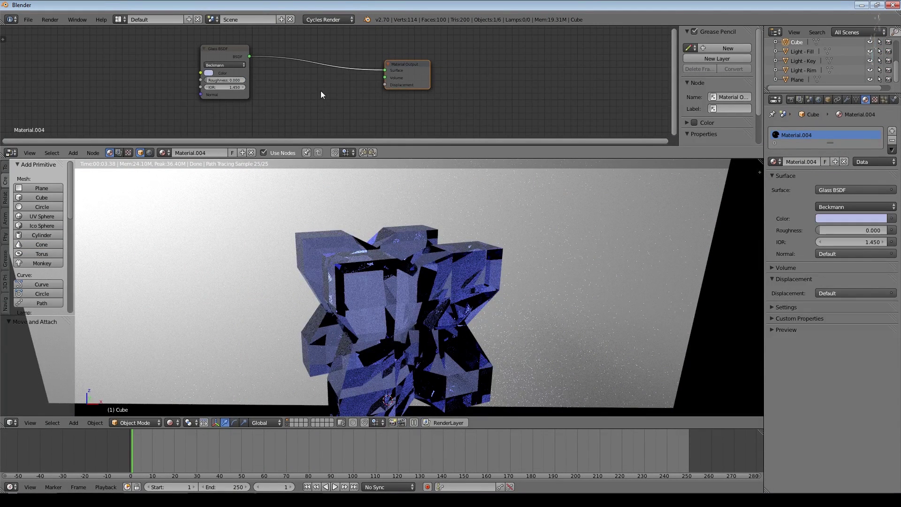
pyautogui.moveTo(393, 96); pyautogui.dragTo(474, 97, button='middle')
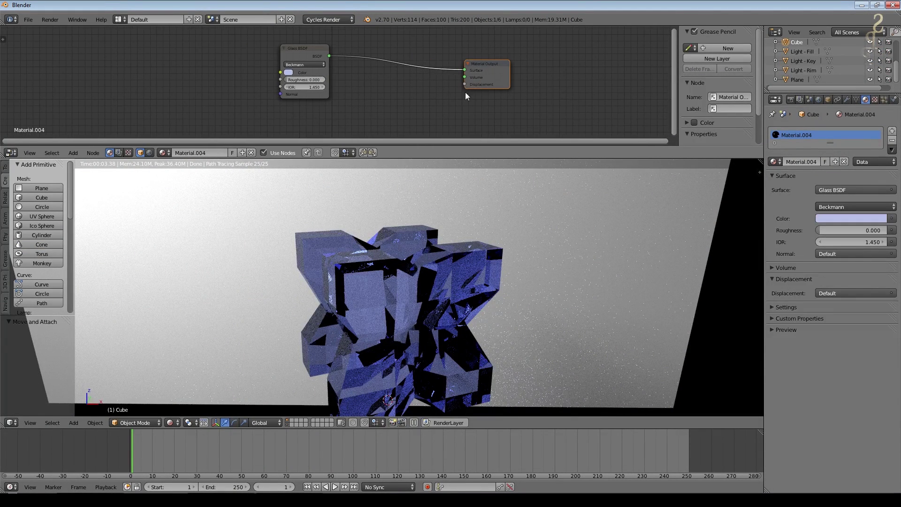
pyautogui.click(73, 153)
pyautogui.moveTo(94, 108)
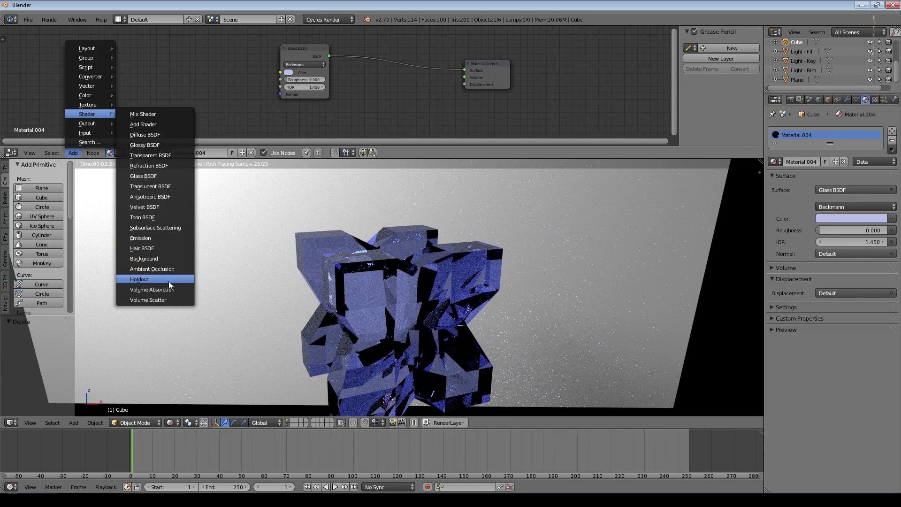
pyautogui.click(170, 288)
pyautogui.click(349, 87)
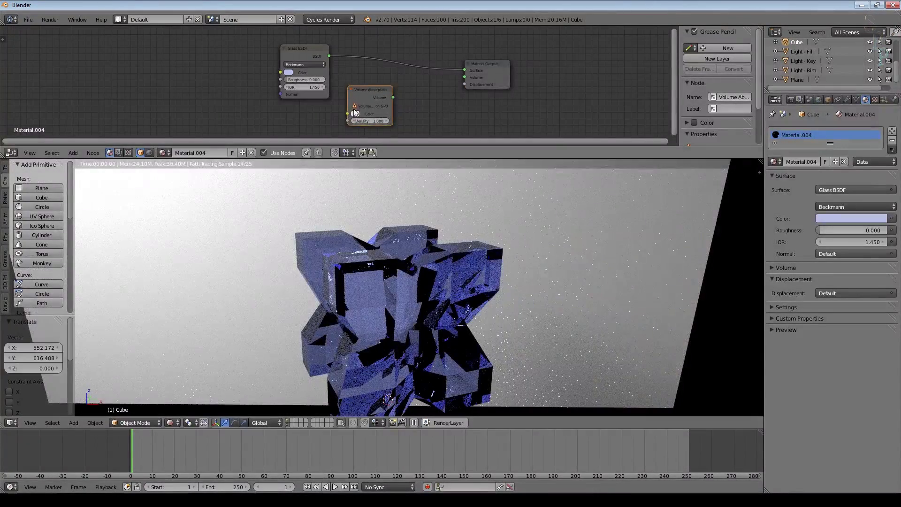
pyautogui.scroll(2, 404, 127)
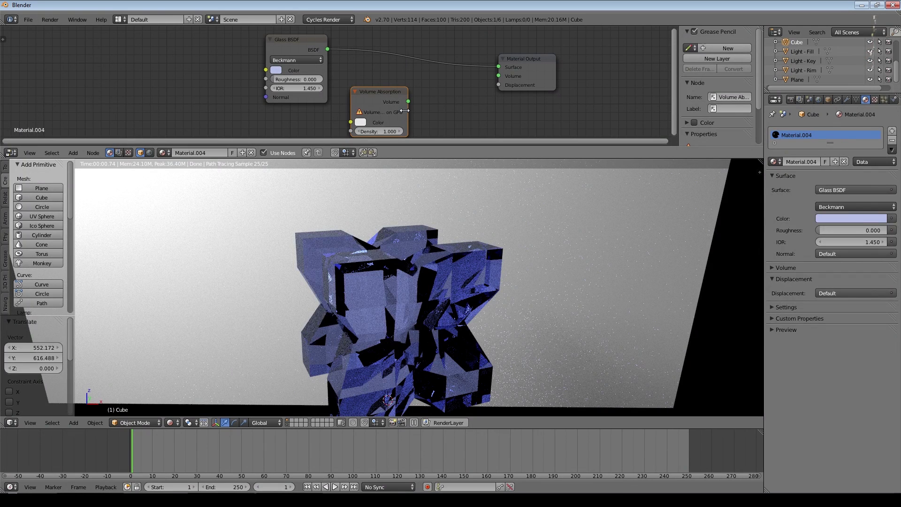
# Step: Set the Cycles render device to CPU and connect the Volume Absorption node to the Material Output's Volume input
pyautogui.click(791, 99)
pyautogui.click(861, 178)
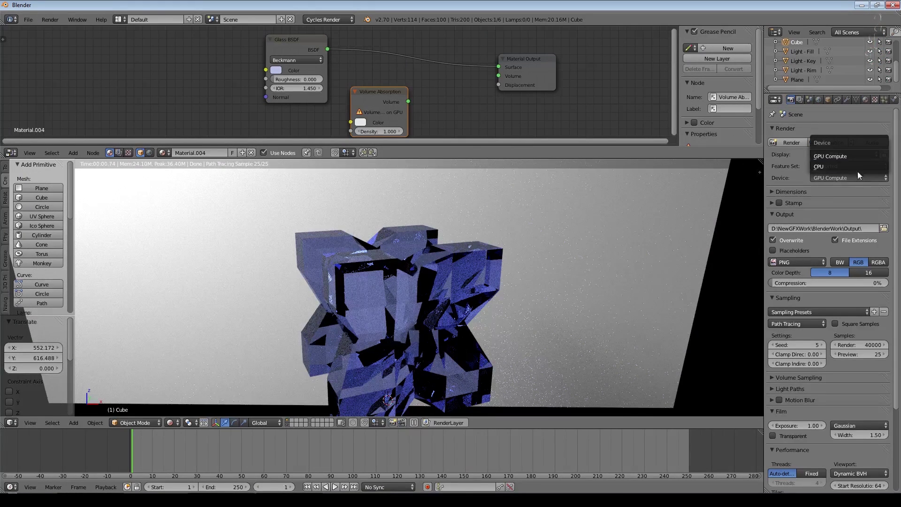
pyautogui.click(855, 166)
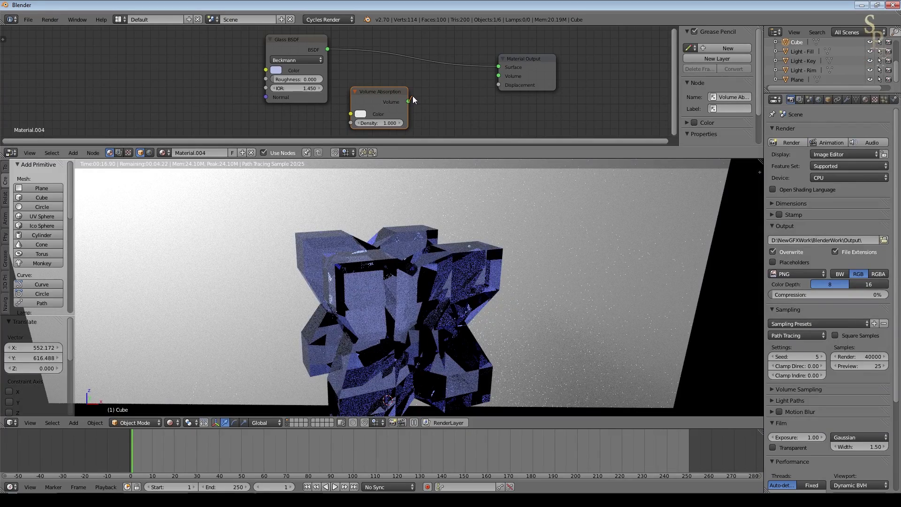
pyautogui.moveTo(409, 101); pyautogui.dragTo(500, 77)
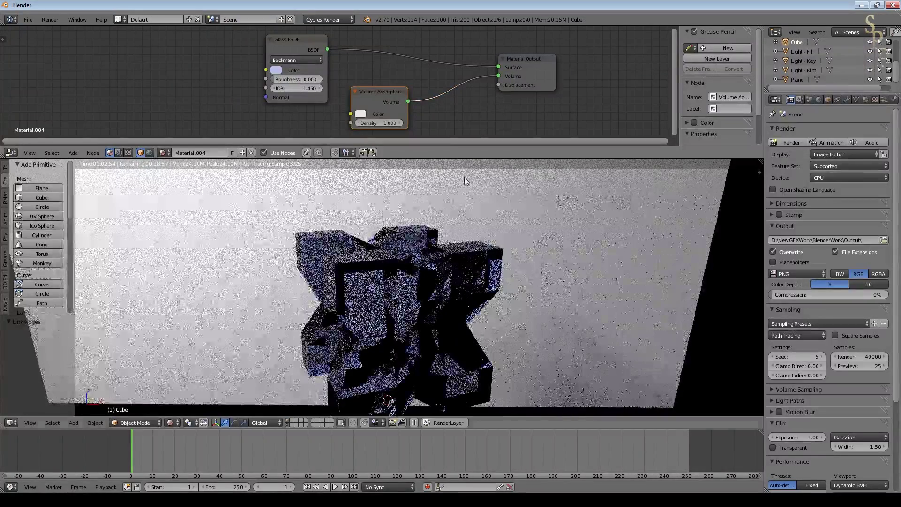
pyautogui.moveTo(481, 218); pyautogui.dragTo(453, 212, button='middle')
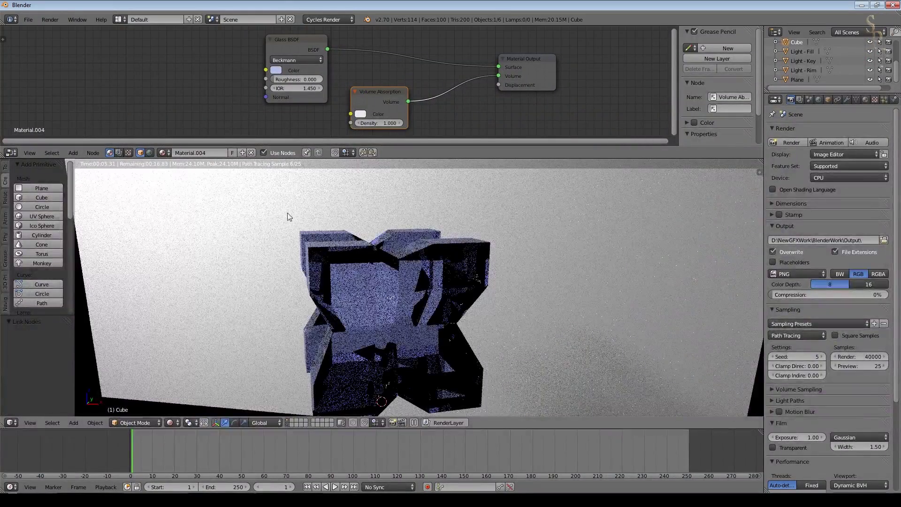
# Step: Add an RGB node, feed its Color into both the Glass BSDF and Volume Absorption, and set it to a bright light blue
pyautogui.click(72, 154)
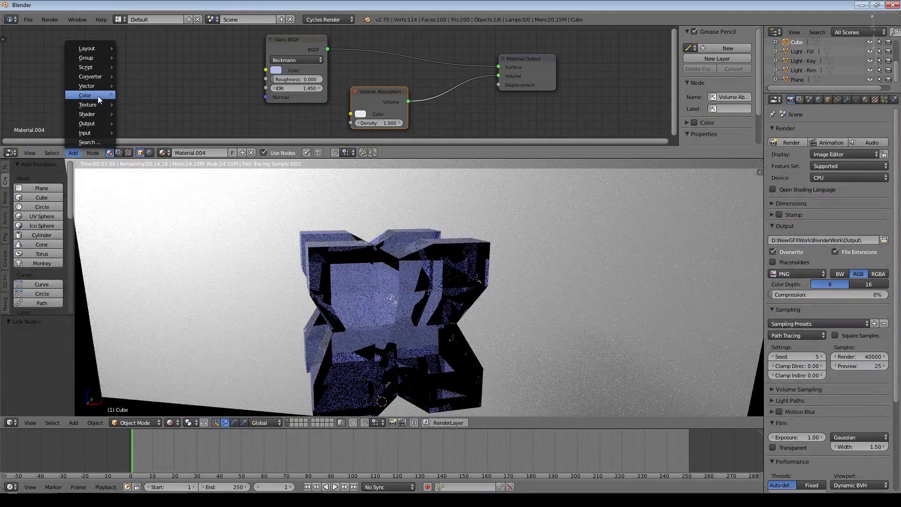
pyautogui.moveTo(98, 96)
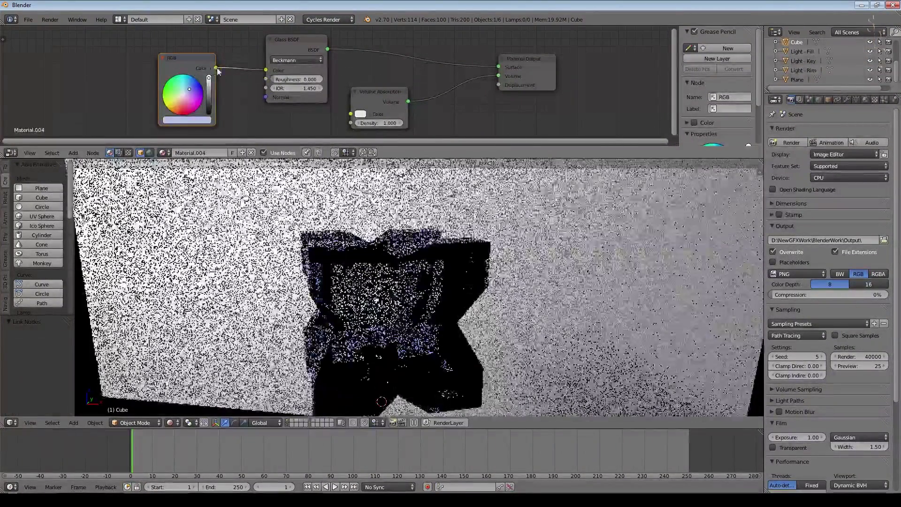
pyautogui.moveTo(216, 68); pyautogui.dragTo(350, 114)
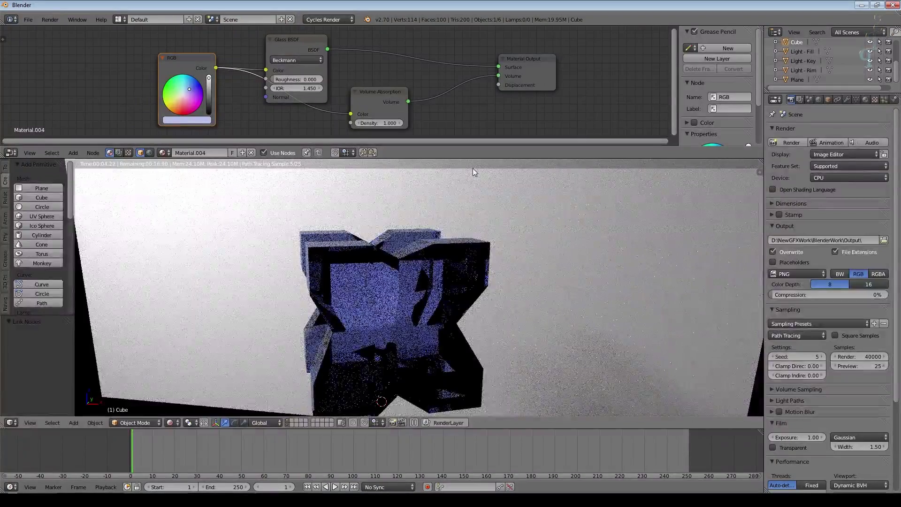
pyautogui.click(210, 77)
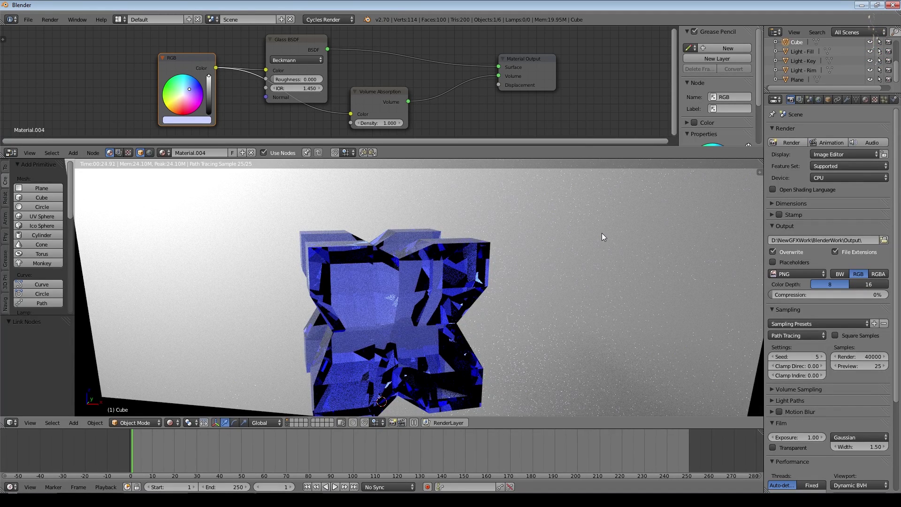
pyautogui.scroll(-10, 345, 84)
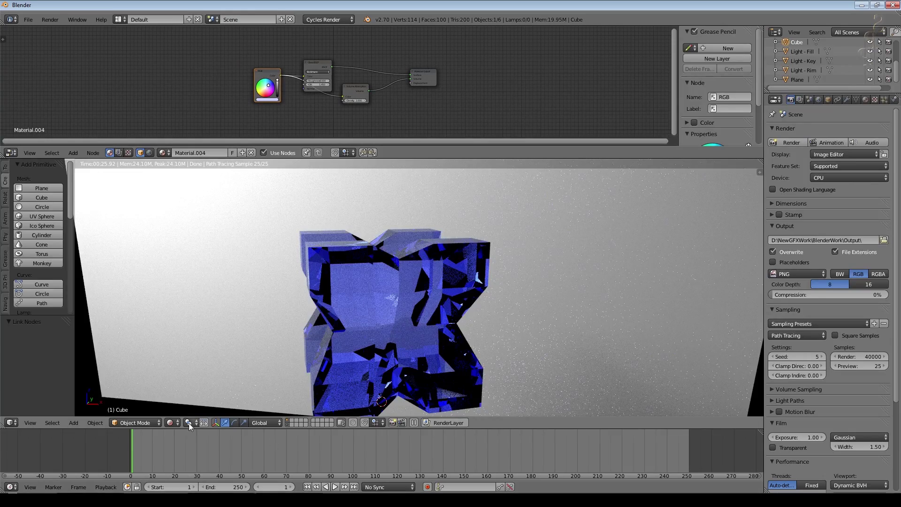
pyautogui.scroll(-1, 639, 281)
pyautogui.scroll(1, 509, 103)
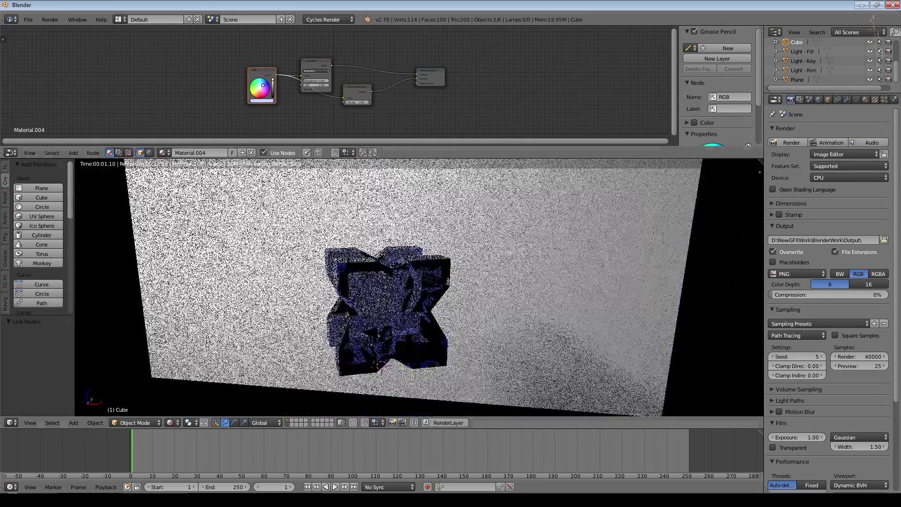
# Step: Add a Diffuse BSDF node and connect it to the Material Output's Surface input in place of the Glass BSDF
pyautogui.moveTo(316, 67); pyautogui.dragTo(320, 59)
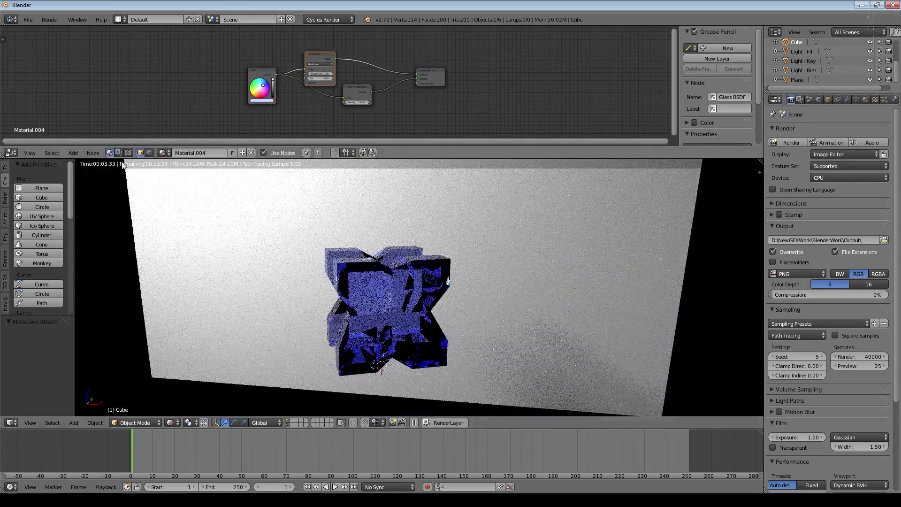
pyautogui.click(73, 153)
pyautogui.moveTo(97, 117)
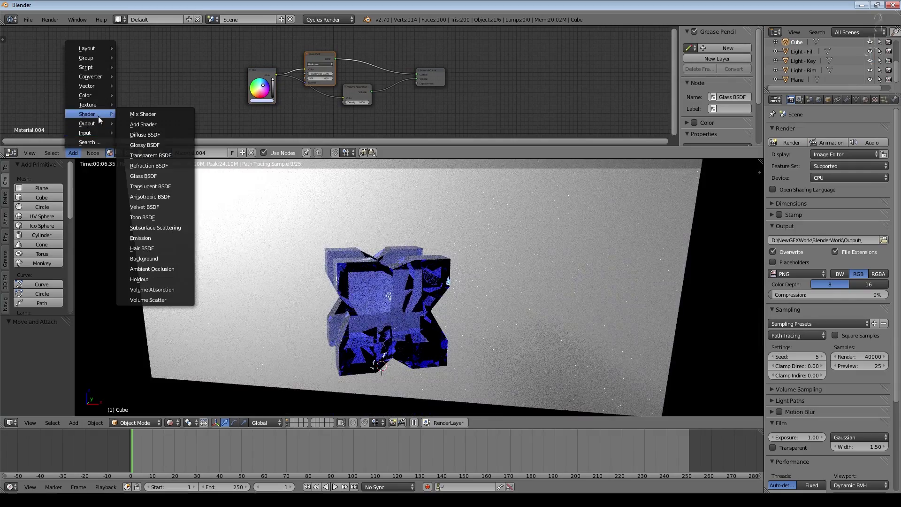
pyautogui.click(142, 134)
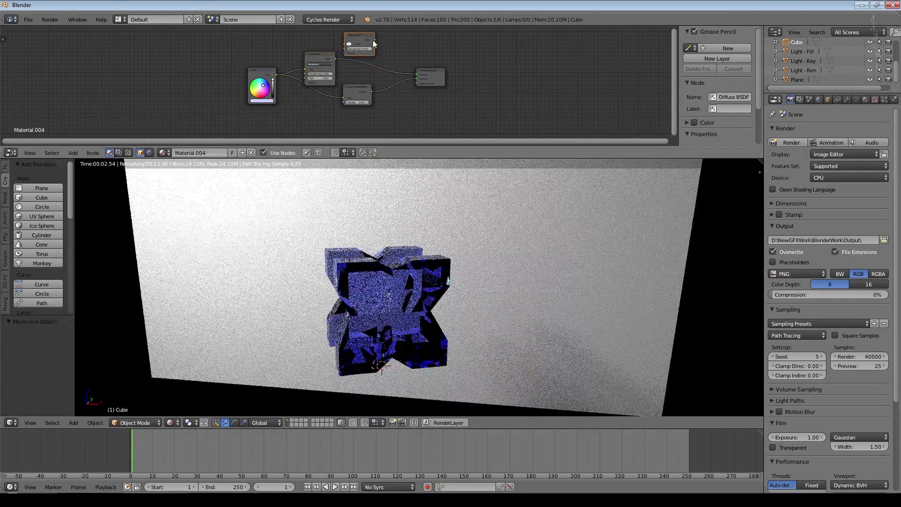
pyautogui.moveTo(376, 40); pyautogui.dragTo(419, 74)
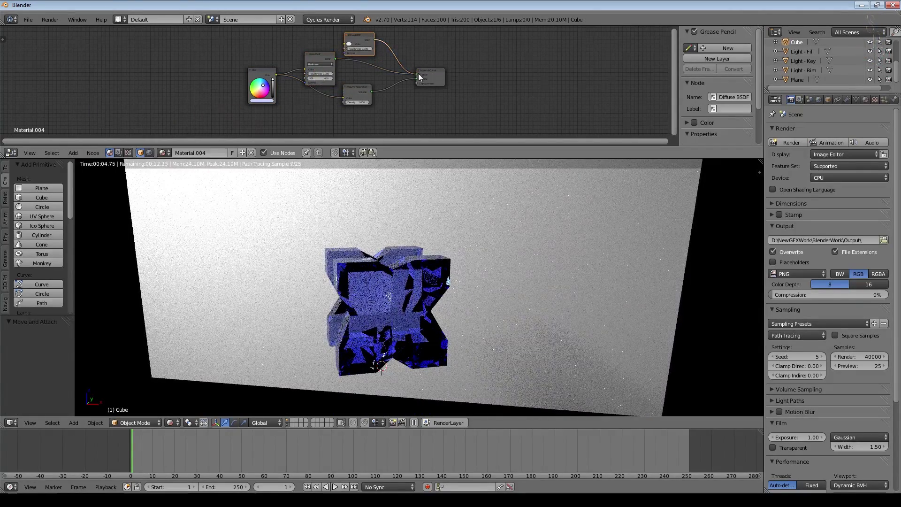
pyautogui.scroll(2, 461, 266)
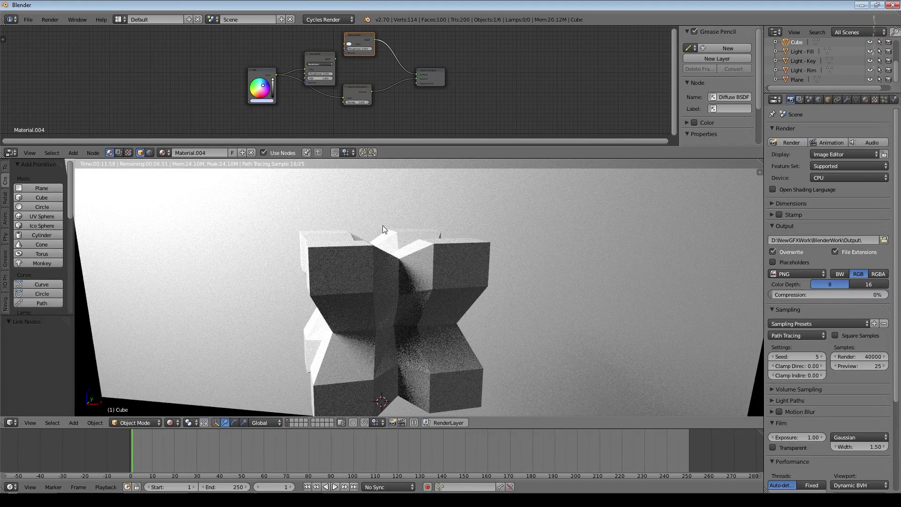
# Step: Replace the cube's material with a new one and set its Volume shader to Volume Absorption
pyautogui.click(865, 100)
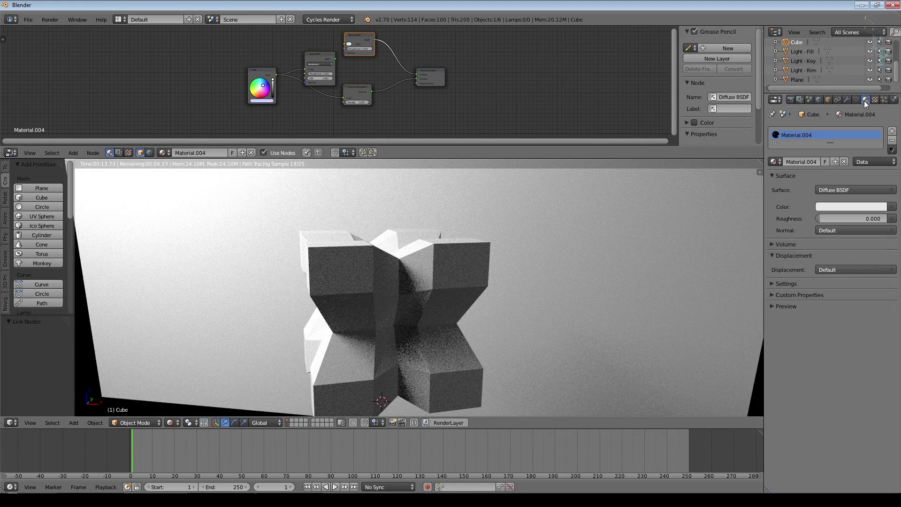
pyautogui.click(892, 143)
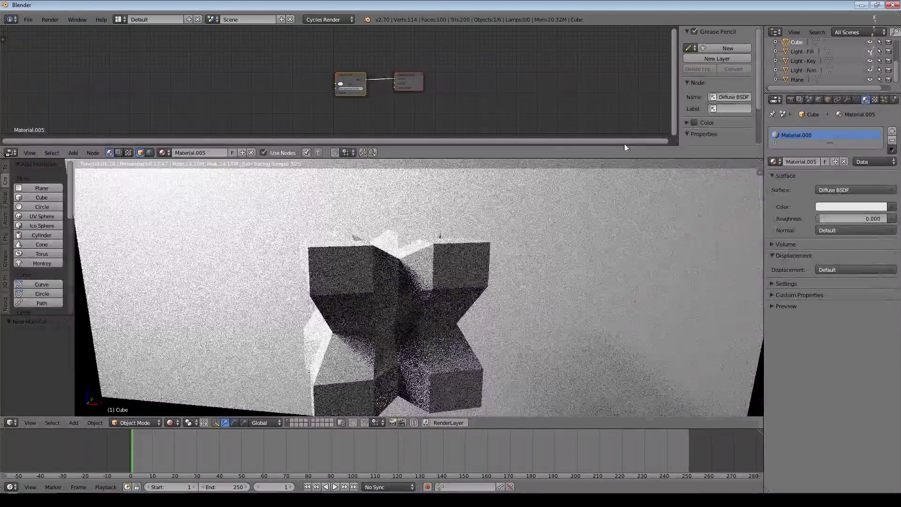
pyautogui.click(775, 246)
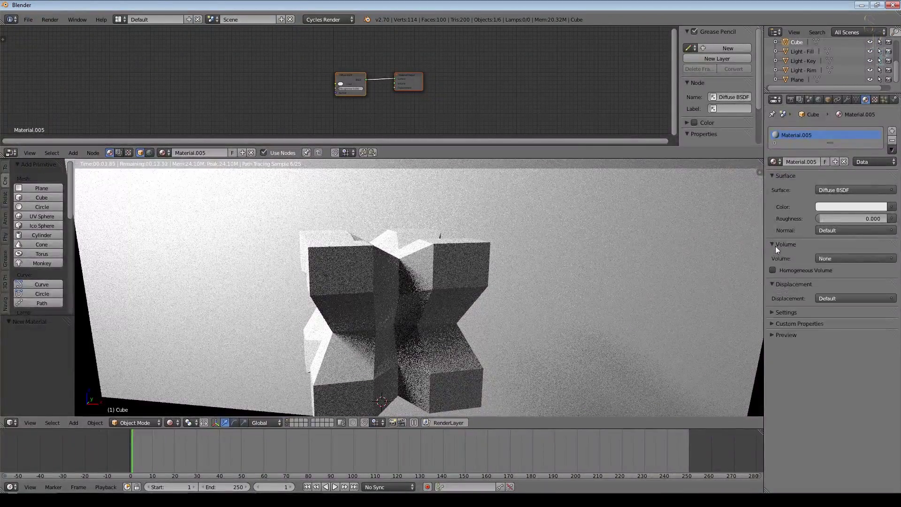
pyautogui.click(844, 261)
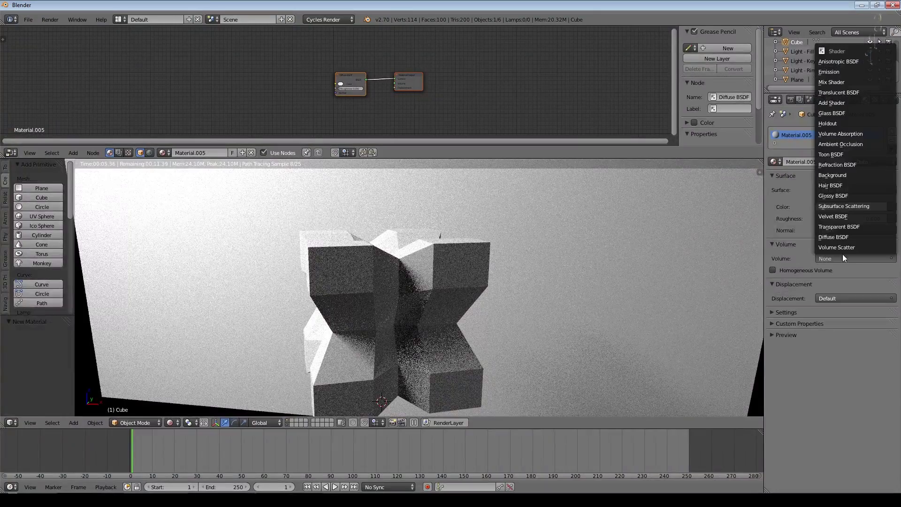
pyautogui.click(841, 134)
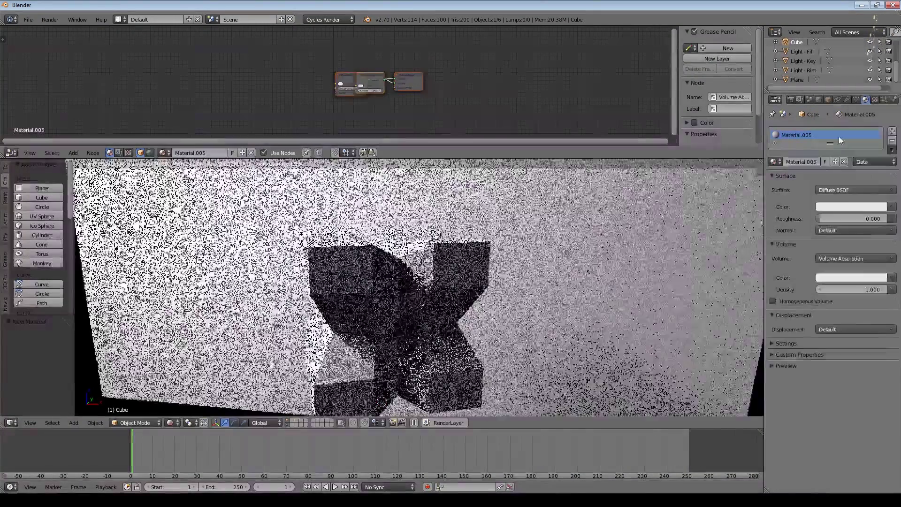
# Step: Clear the material's Surface shader and set the Volume Absorption color to light green
pyautogui.click(877, 190)
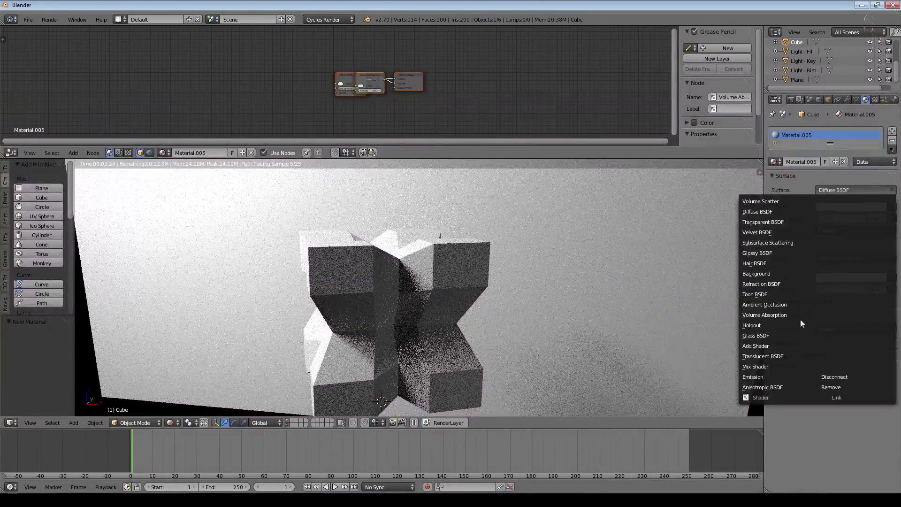
pyautogui.click(841, 379)
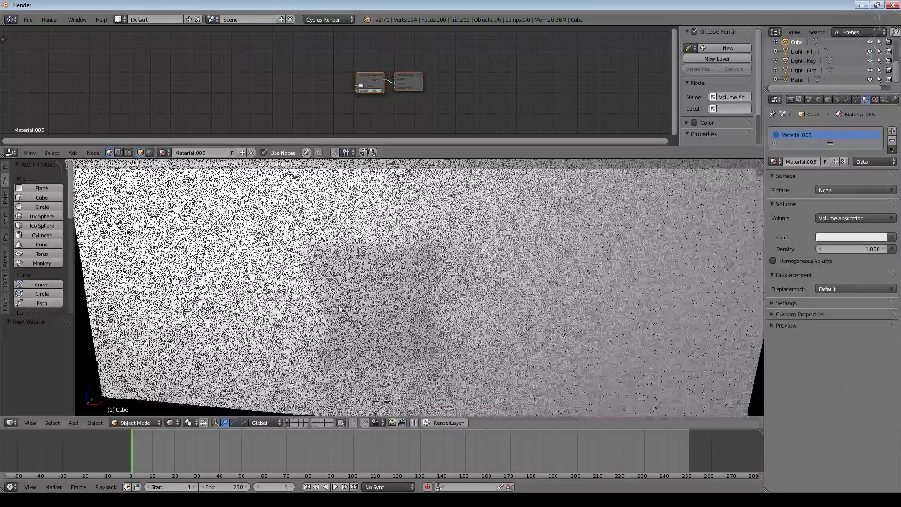
pyautogui.click(838, 239)
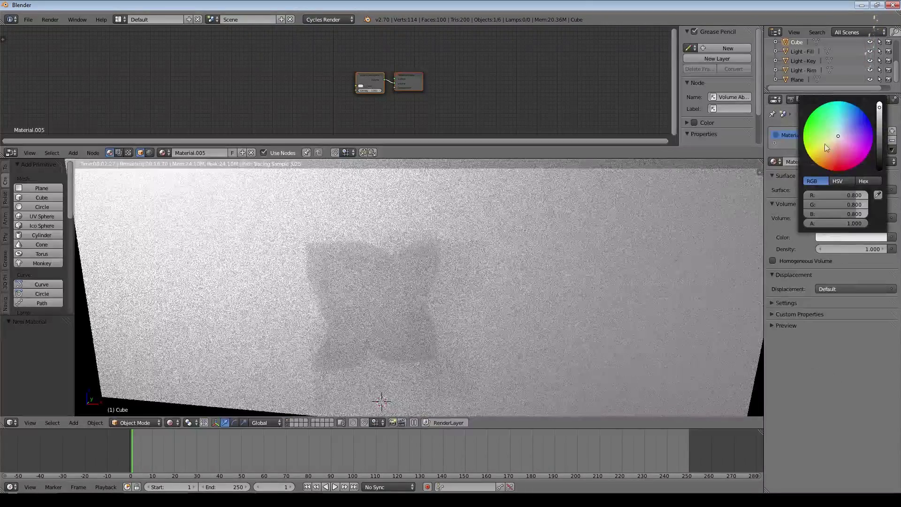
pyautogui.click(810, 128)
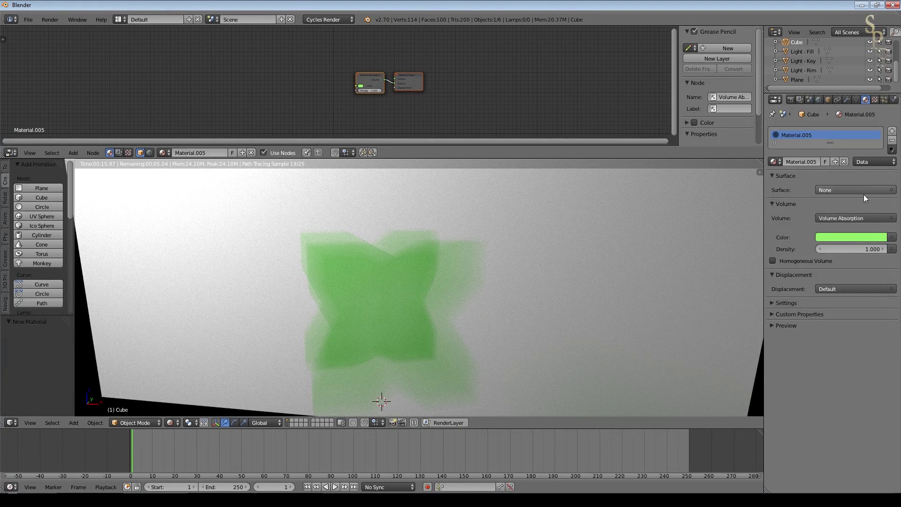
# Step: Try a Glossy BSDF as the cube's Surface shader and replace it with a Transparent BSDF
pyautogui.click(849, 189)
pyautogui.click(839, 252)
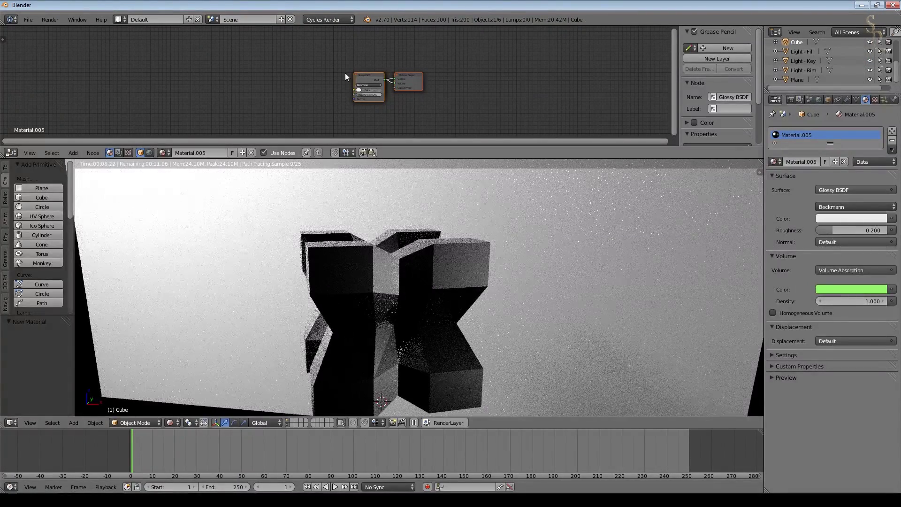
pyautogui.click(829, 190)
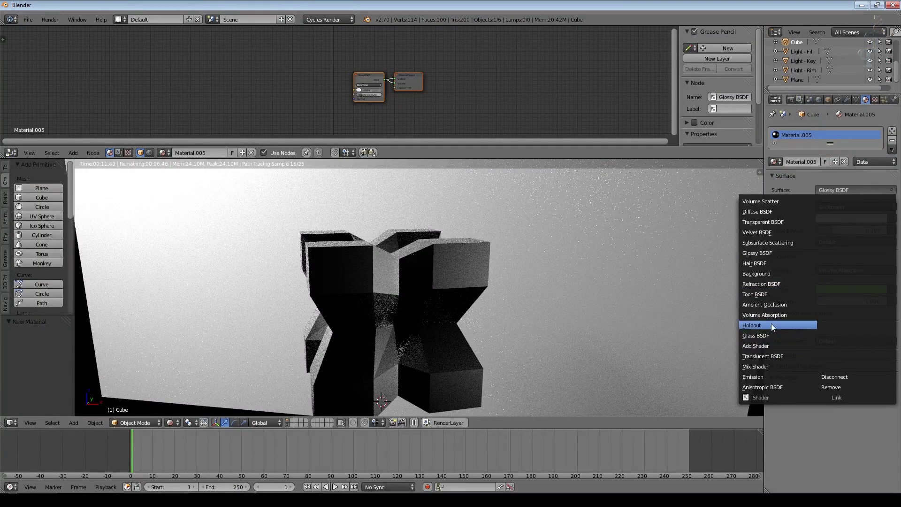
pyautogui.click(771, 223)
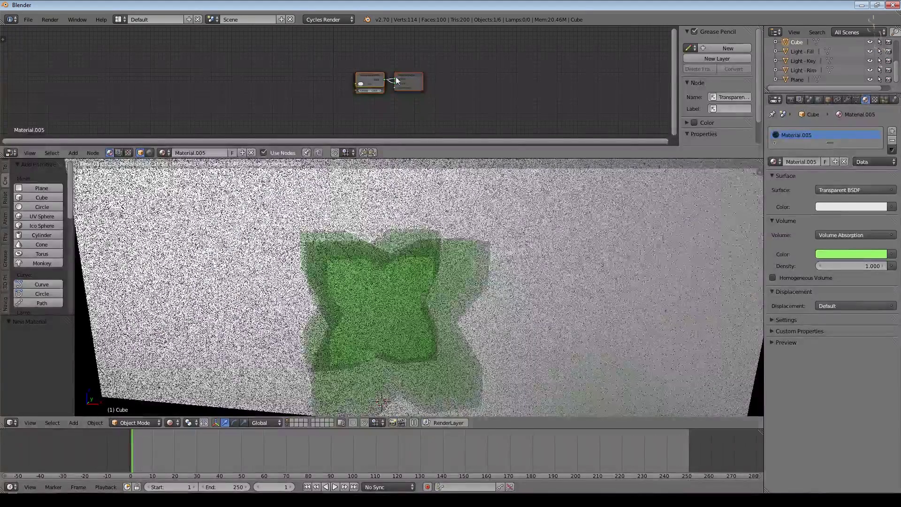
# Step: Spread out the overlapping Transparent BSDF, Volume Absorption and Material Output nodes, leaving room between the Transparent BSDF and the output
pyautogui.moveTo(374, 80); pyautogui.dragTo(358, 50)
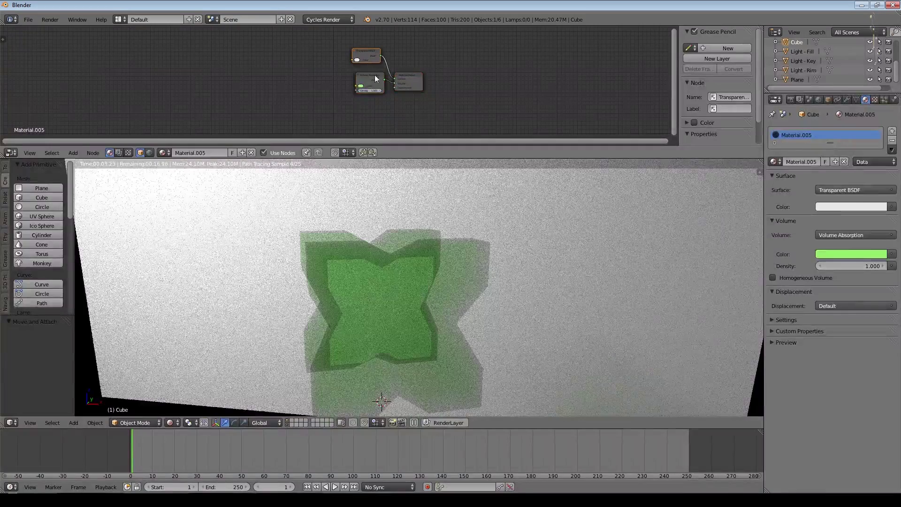
pyautogui.press('g')
pyautogui.click(350, 70)
pyautogui.moveTo(408, 75); pyautogui.dragTo(472, 70)
pyautogui.moveTo(375, 76); pyautogui.dragTo(388, 83)
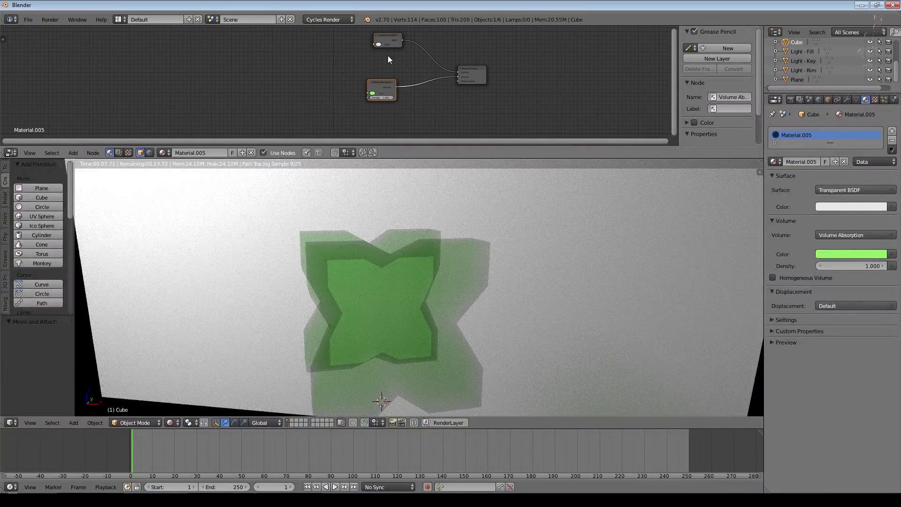
pyautogui.moveTo(382, 36); pyautogui.dragTo(320, 50)
pyautogui.scroll(1, 187, 134)
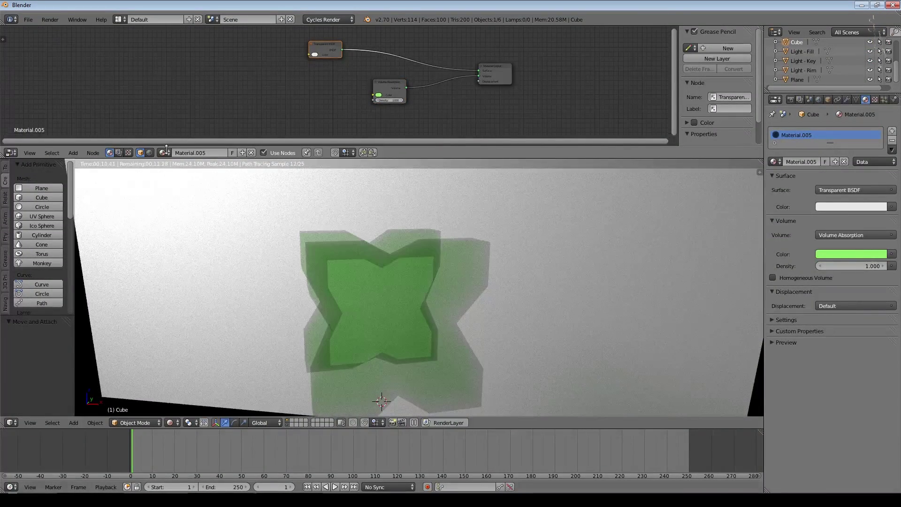
# Step: Pause the viewport preview and insert a Mix Shader between the Transparent BSDF and the Material Output's Surface input
pyautogui.click(415, 423)
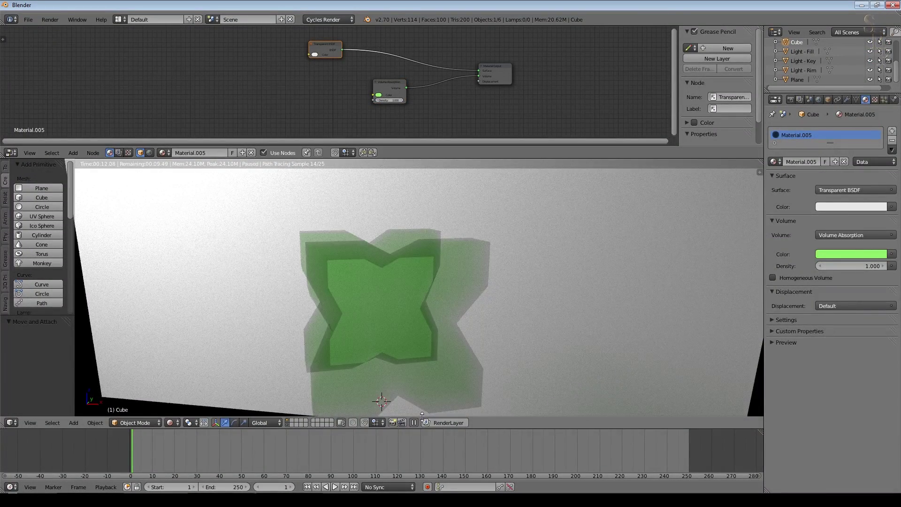
pyautogui.click(72, 152)
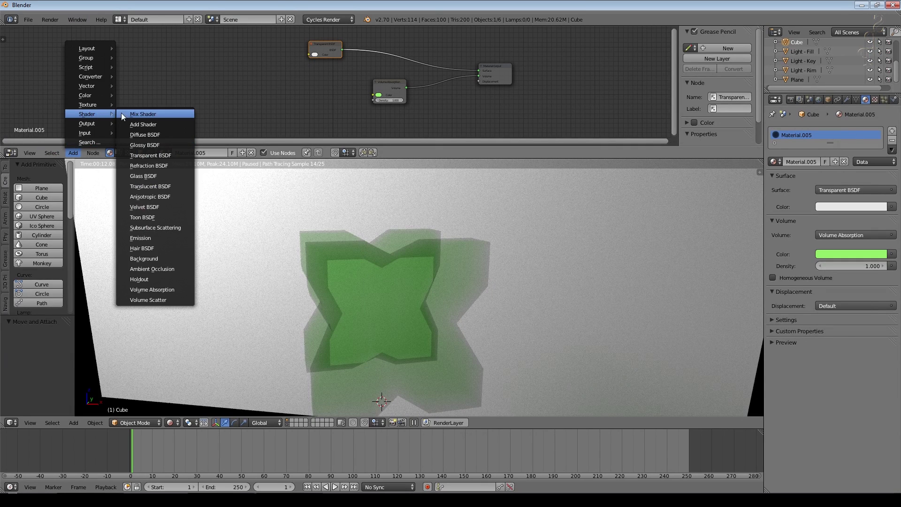
pyautogui.click(121, 113)
pyautogui.click(355, 40)
# Step: Add a Glossy BSDF below the Transparent BSDF, feed it into the Mix Shader's second Shader input, and resume the preview
pyautogui.click(73, 152)
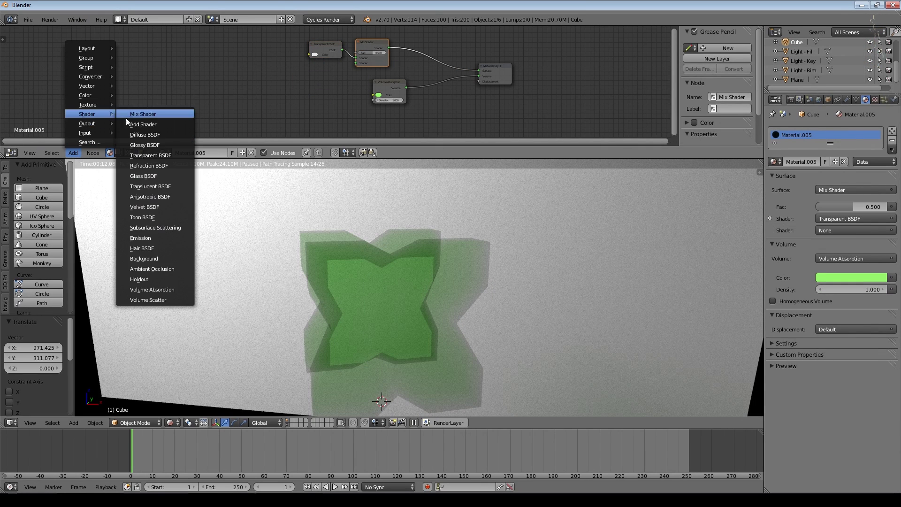
pyautogui.click(141, 145)
pyautogui.click(305, 75)
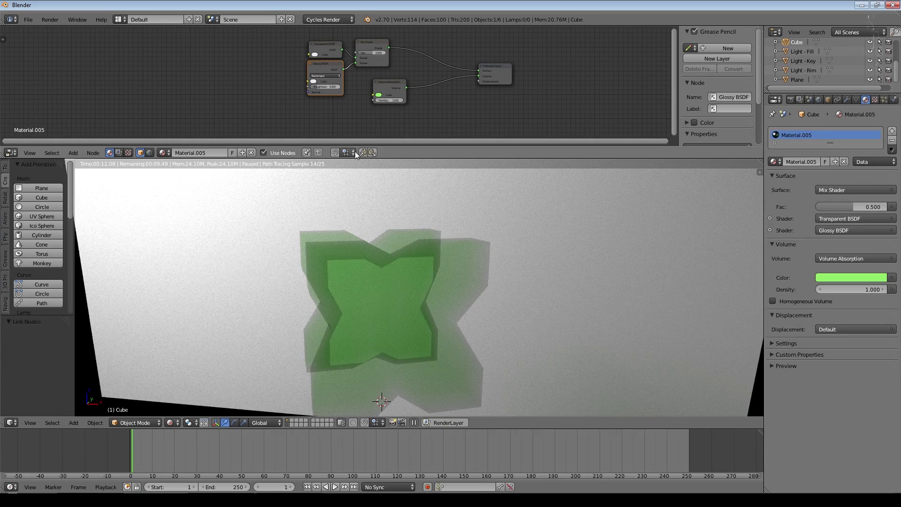
pyautogui.click(414, 422)
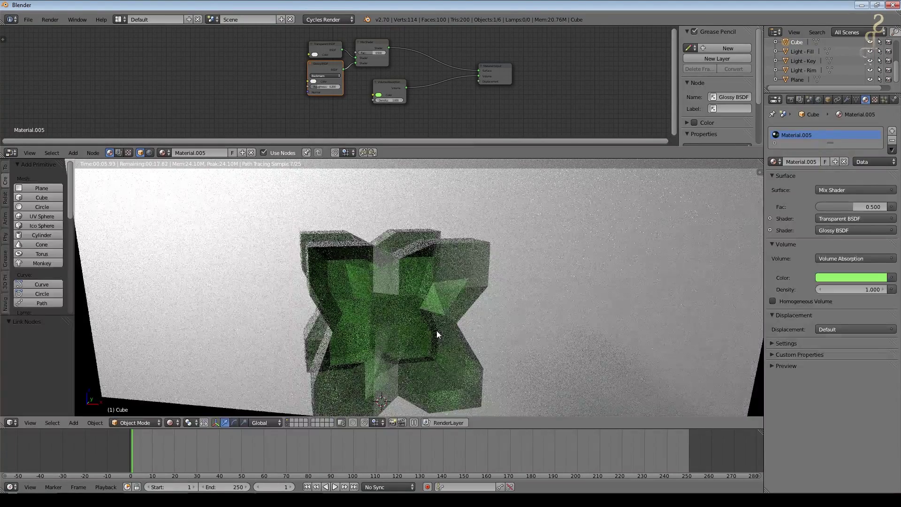
# Step: Set the Glossy BSDF node's roughness to 0
pyautogui.scroll(1, 370, 64)
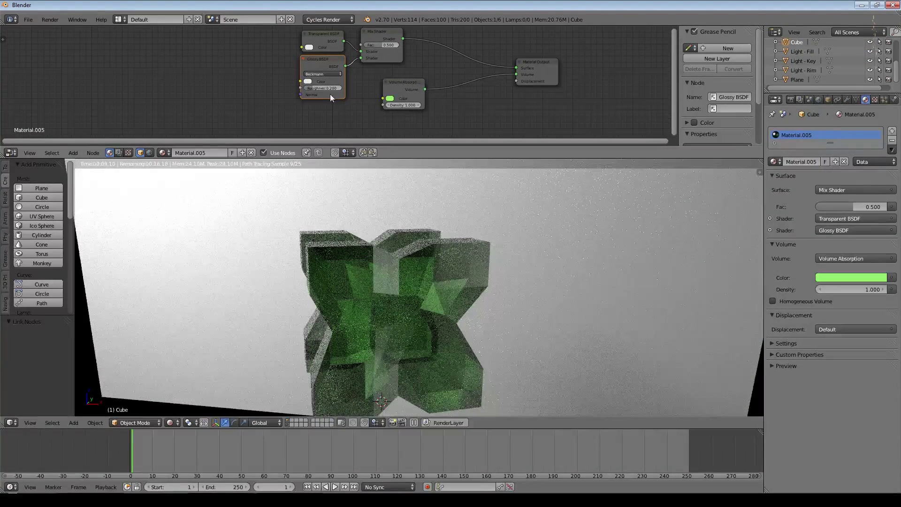
pyautogui.click(319, 87)
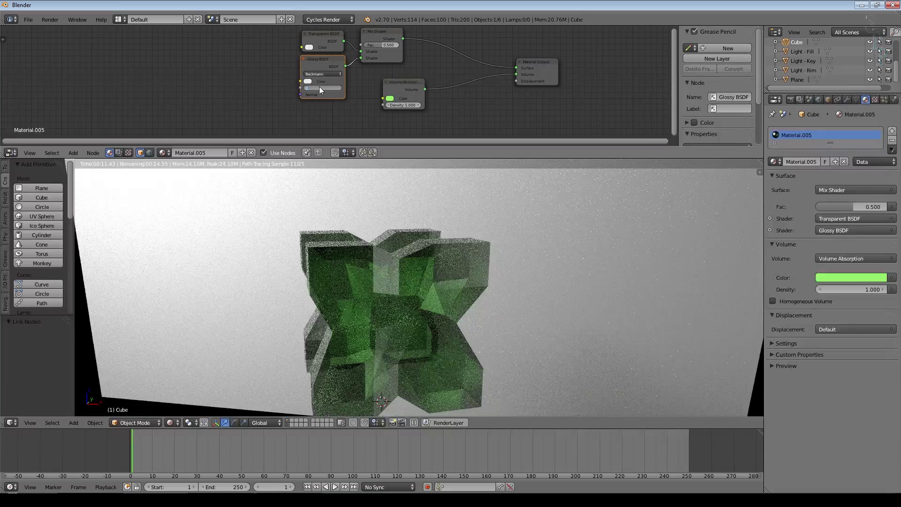
pyautogui.write('0')
pyautogui.press('Return')
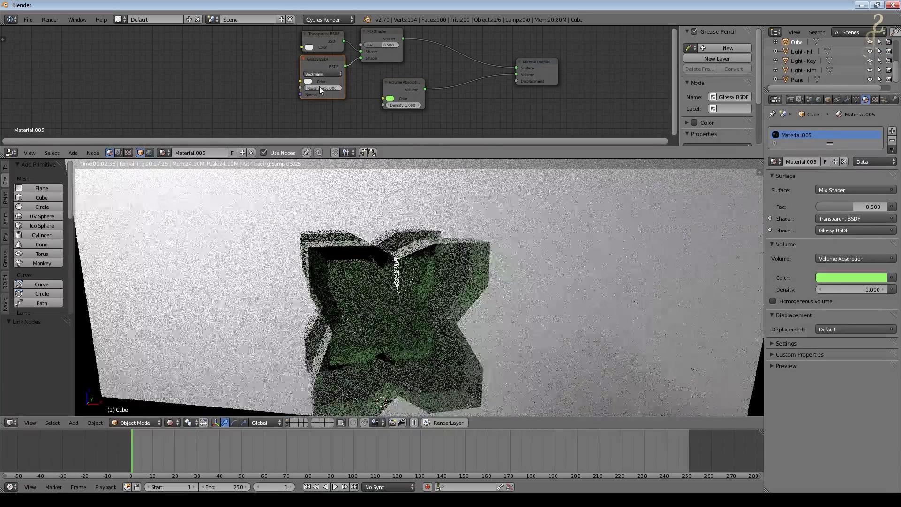
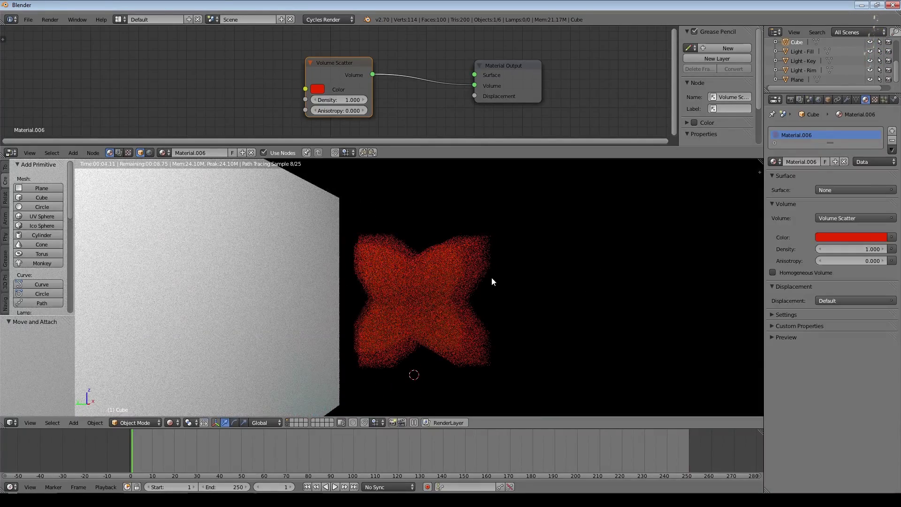
# Step: Examine the red volume in the pinched cube up close and open its Volume Scatter color for editing
pyautogui.moveTo(502, 300); pyautogui.dragTo(504, 303, button='middle')
pyautogui.scroll(2, 530, 275)
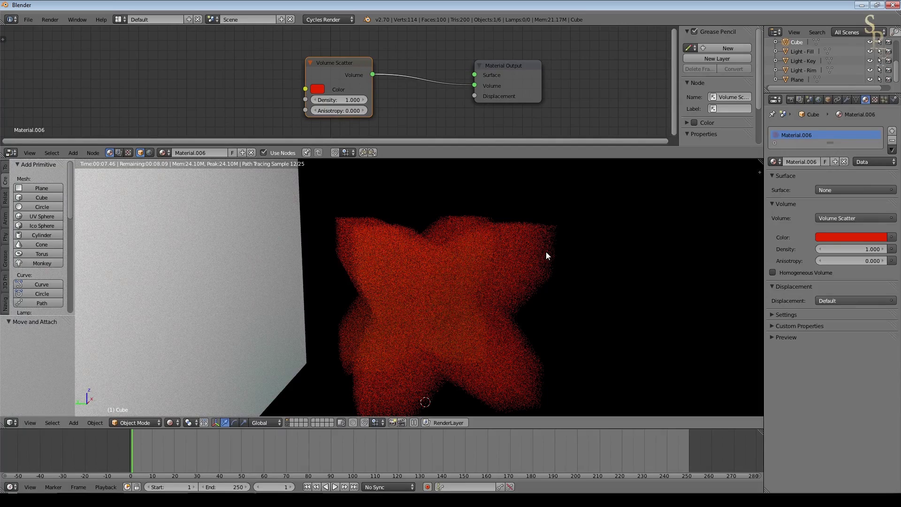
pyautogui.click(830, 237)
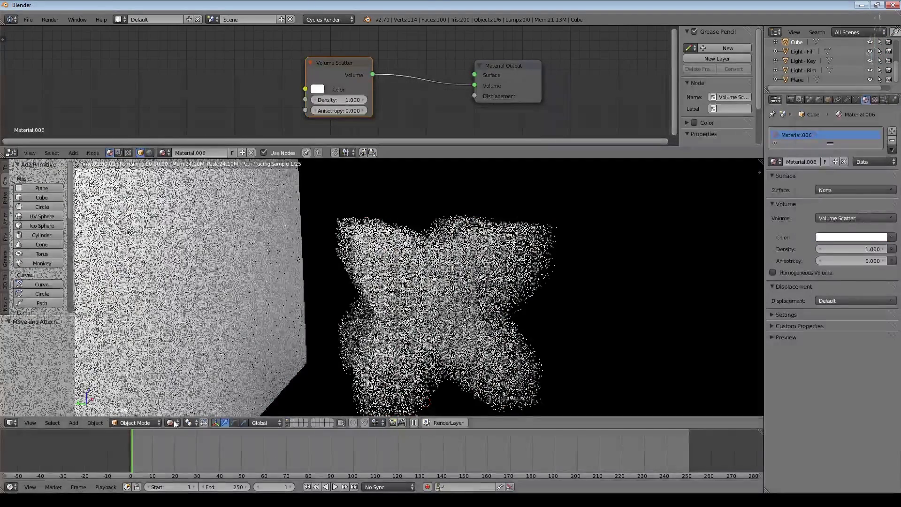
# Step: Switch the viewport to solid shading and delete the large plane standing behind the pinched cube
pyautogui.click(174, 424)
pyautogui.click(180, 392)
pyautogui.moveTo(496, 317); pyautogui.dragTo(481, 329, button='middle')
pyautogui.rightClick(311, 252)
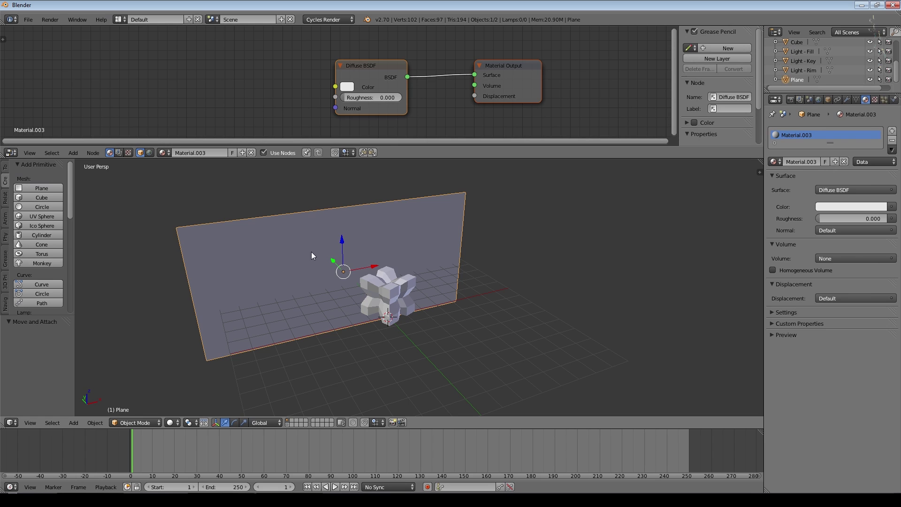
pyautogui.press('x')
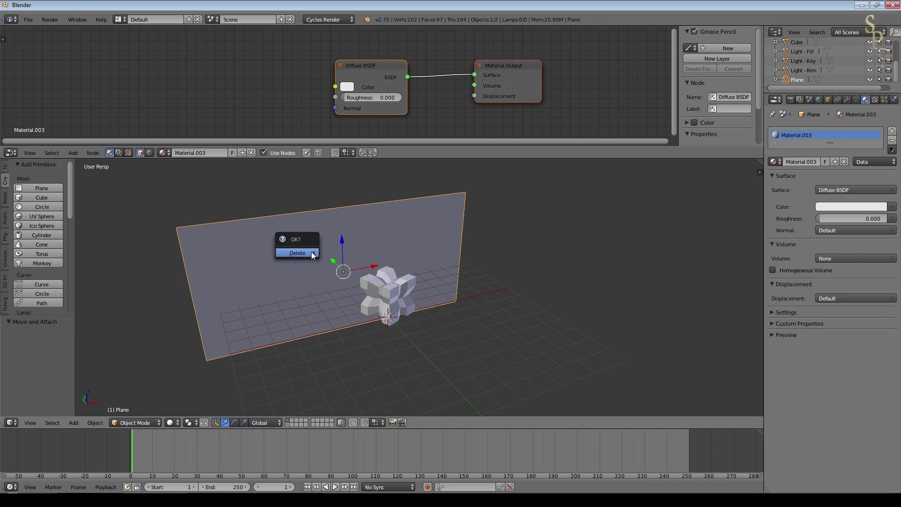
pyautogui.click(312, 251)
# Step: Add a Spot lamp and raise it about 3.889 units along Z so it sits above the cube
pyautogui.click(74, 422)
pyautogui.moveTo(86, 305)
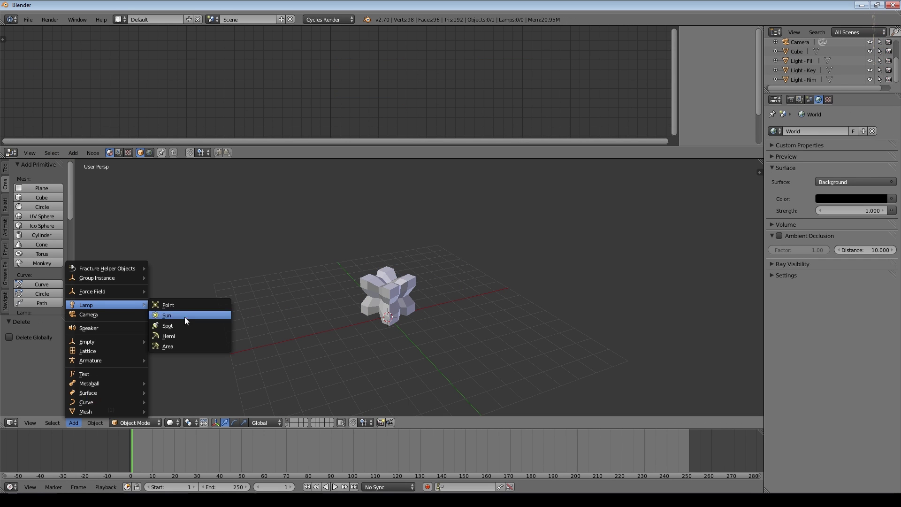
pyautogui.click(183, 326)
pyautogui.press('g')
pyautogui.press('z')
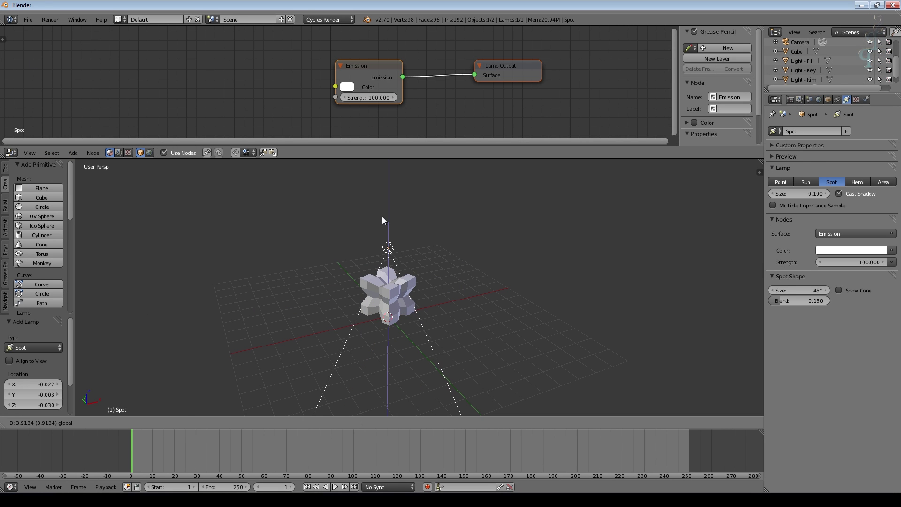
pyautogui.click(383, 216)
# Step: Shift the Spot lamp about 0.65 units along negative X and narrow its spot size to 13.854°
pyautogui.scroll(8, 415, 249)
pyautogui.scroll(-7, 480, 290)
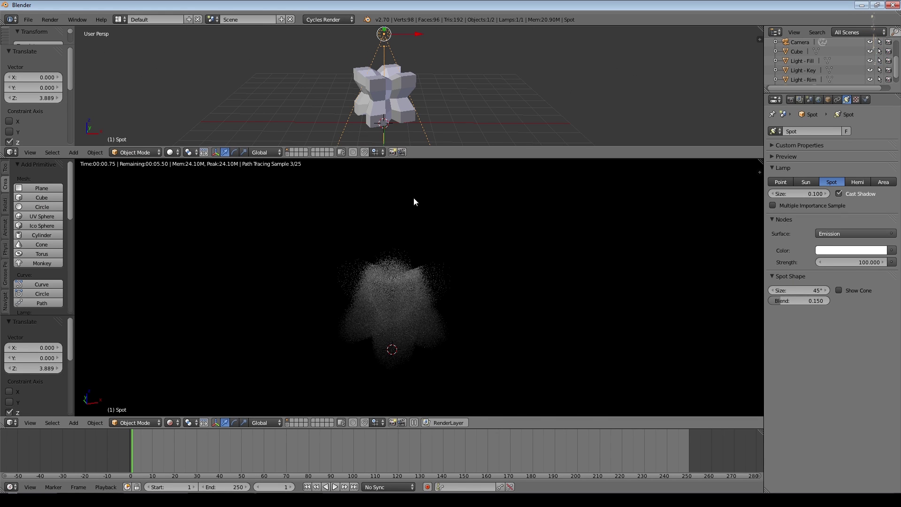
pyautogui.scroll(-1, 375, 117)
pyautogui.press('g')
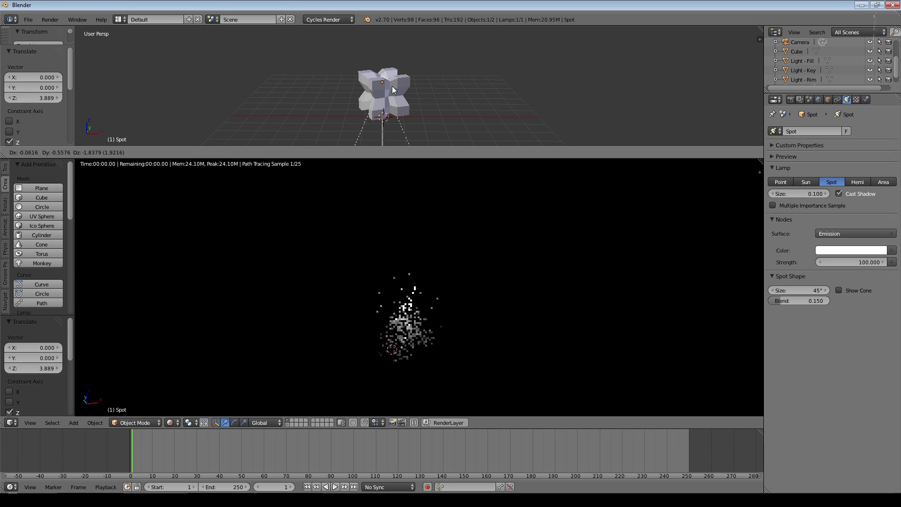
pyautogui.click(380, 42)
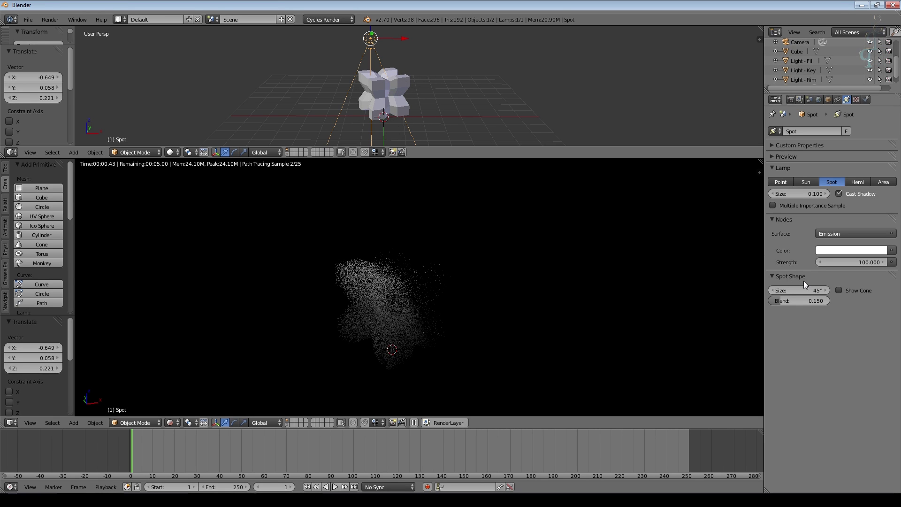
pyautogui.moveTo(795, 290); pyautogui.dragTo(756, 289)
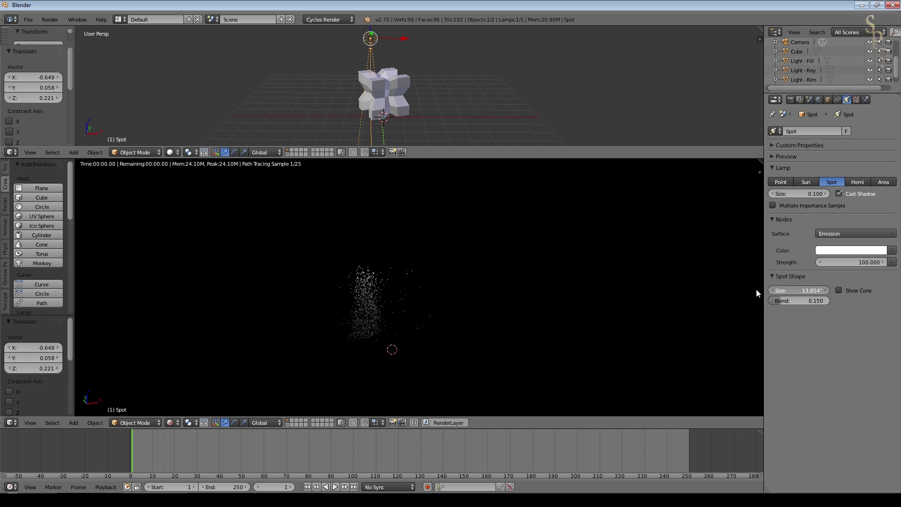
# Step: Place a duplicate of the Spot lamp over the cube's opposite side, tilted 21.948°, and color its light bright green
pyautogui.hotkey('shift', 'd')
pyautogui.click(412, 58)
pyautogui.press('r')
pyautogui.click(406, 58)
pyautogui.click(846, 247)
pyautogui.click(822, 149)
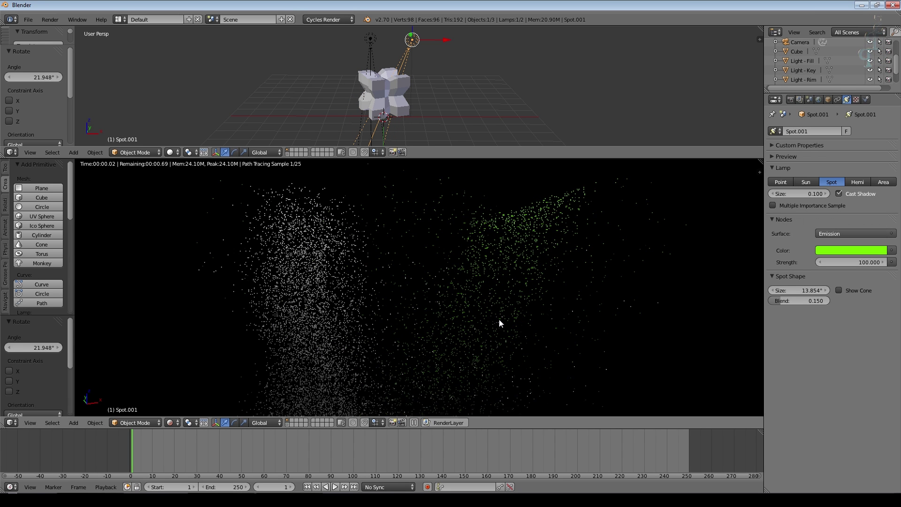